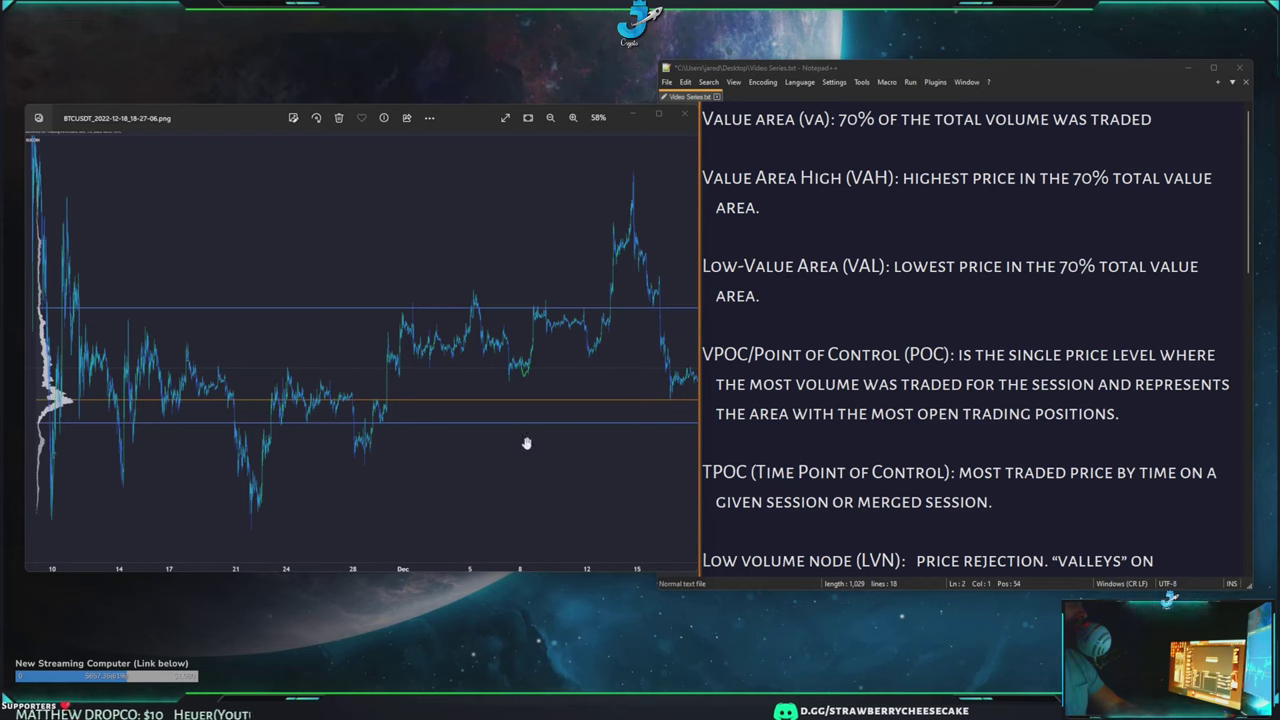
- Review the VA, VAH, VAL and VPOC definitions in the notes against the levels on the BTCUSDT chart image
left_click(874, 178)
left_click(743, 266)
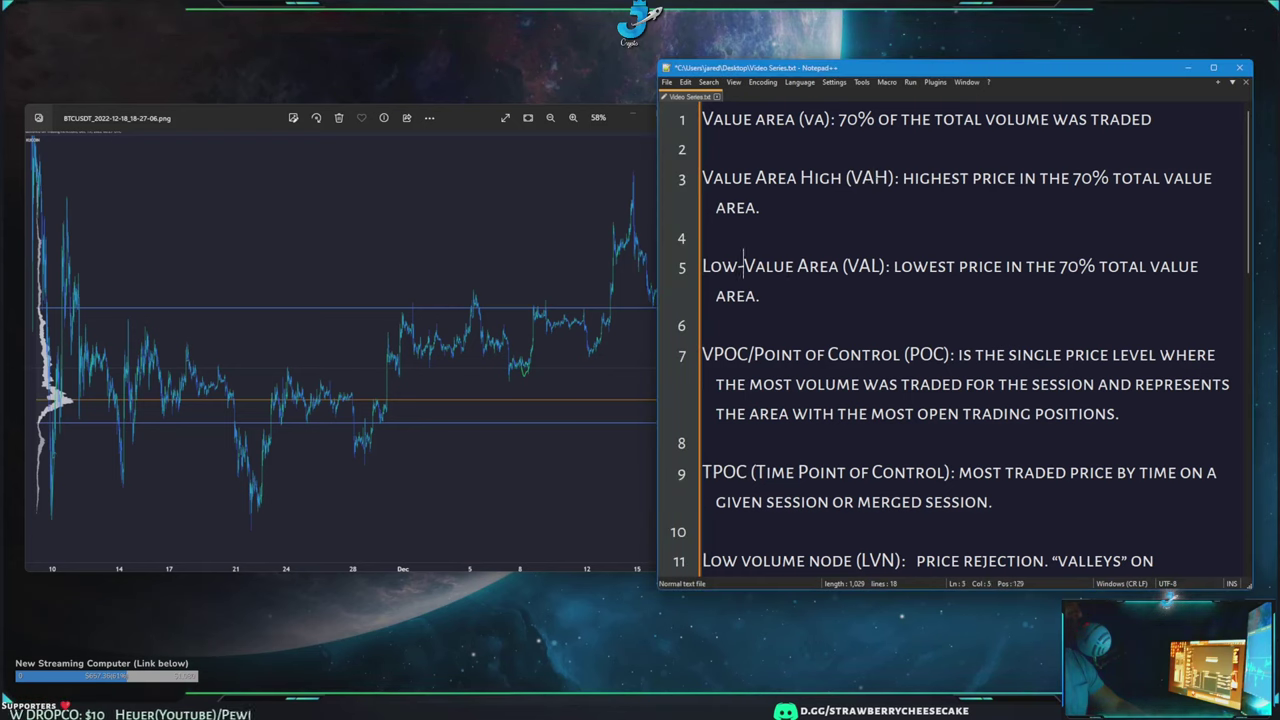
left_click(372, 410)
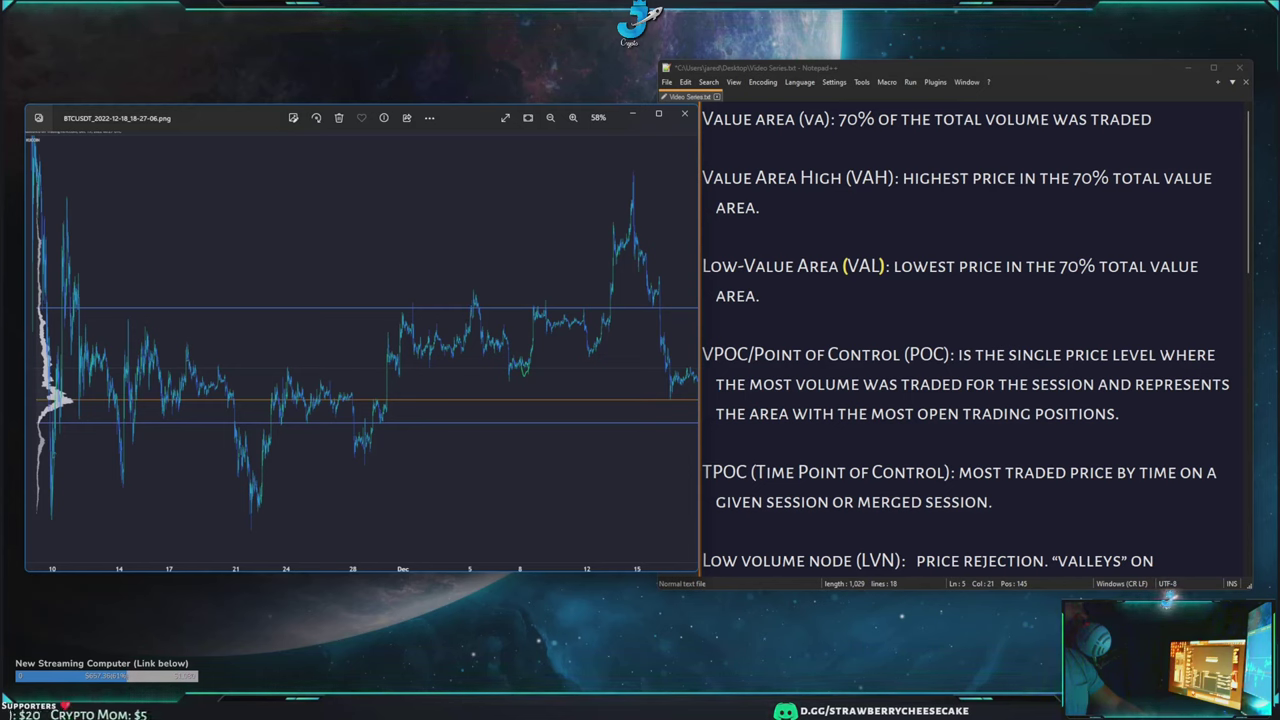
left_click(752, 354)
left_click(805, 354)
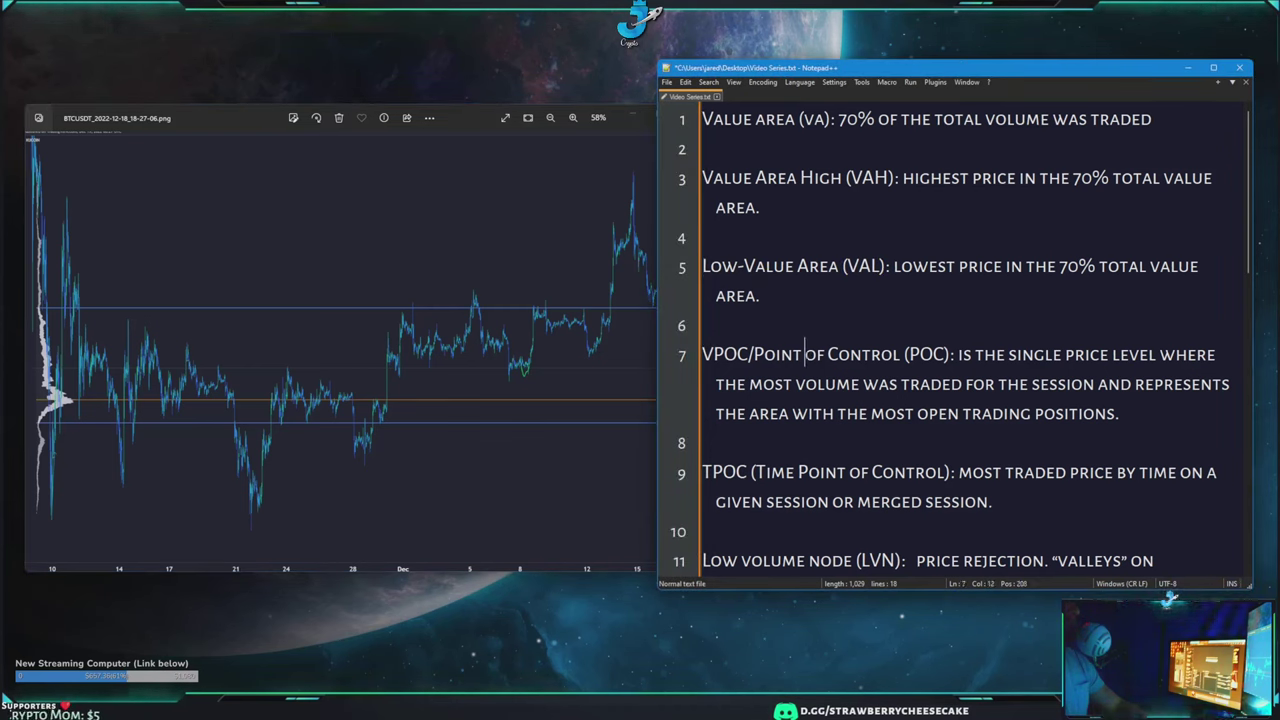
left_click(371, 331)
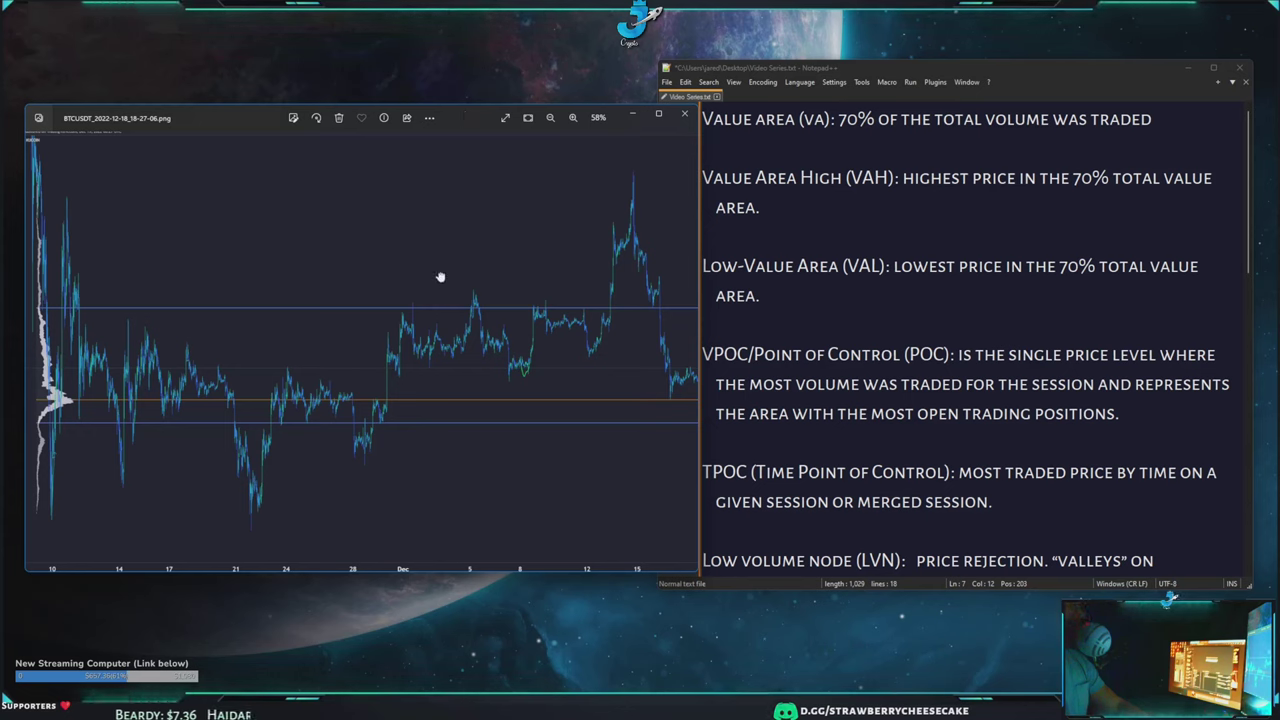
mouse_move(440, 277)
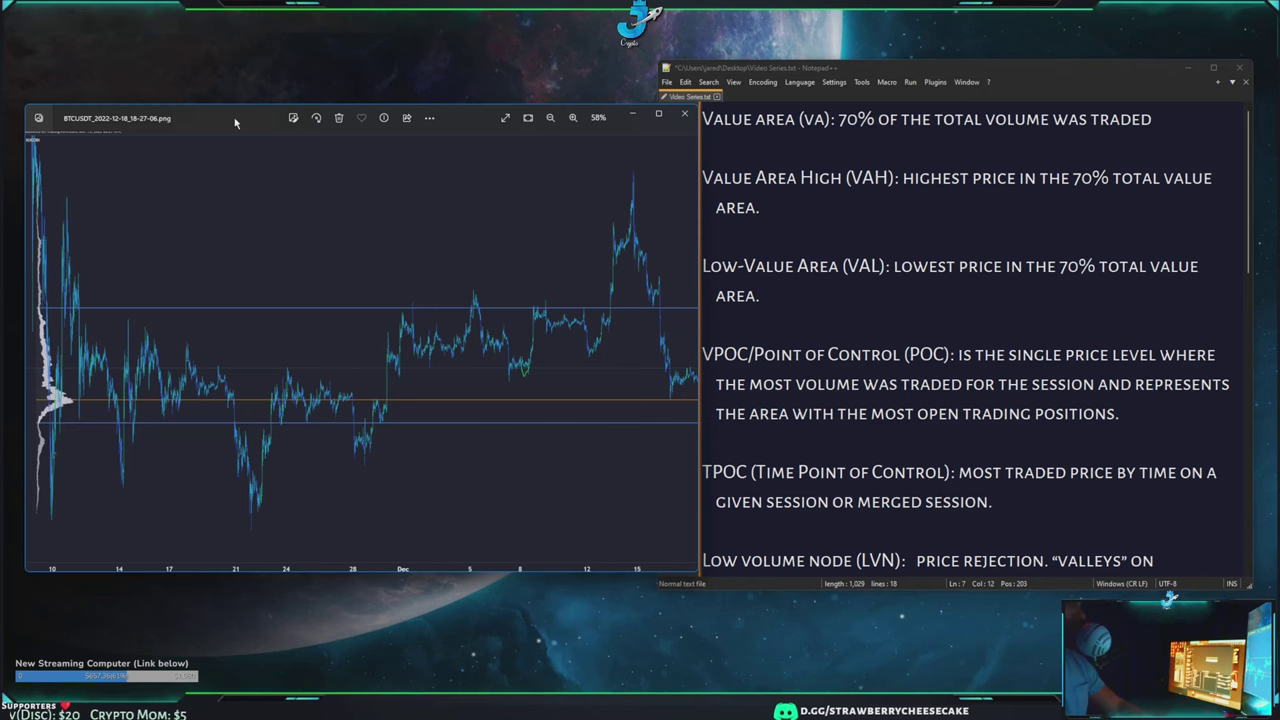
left_click(851, 384)
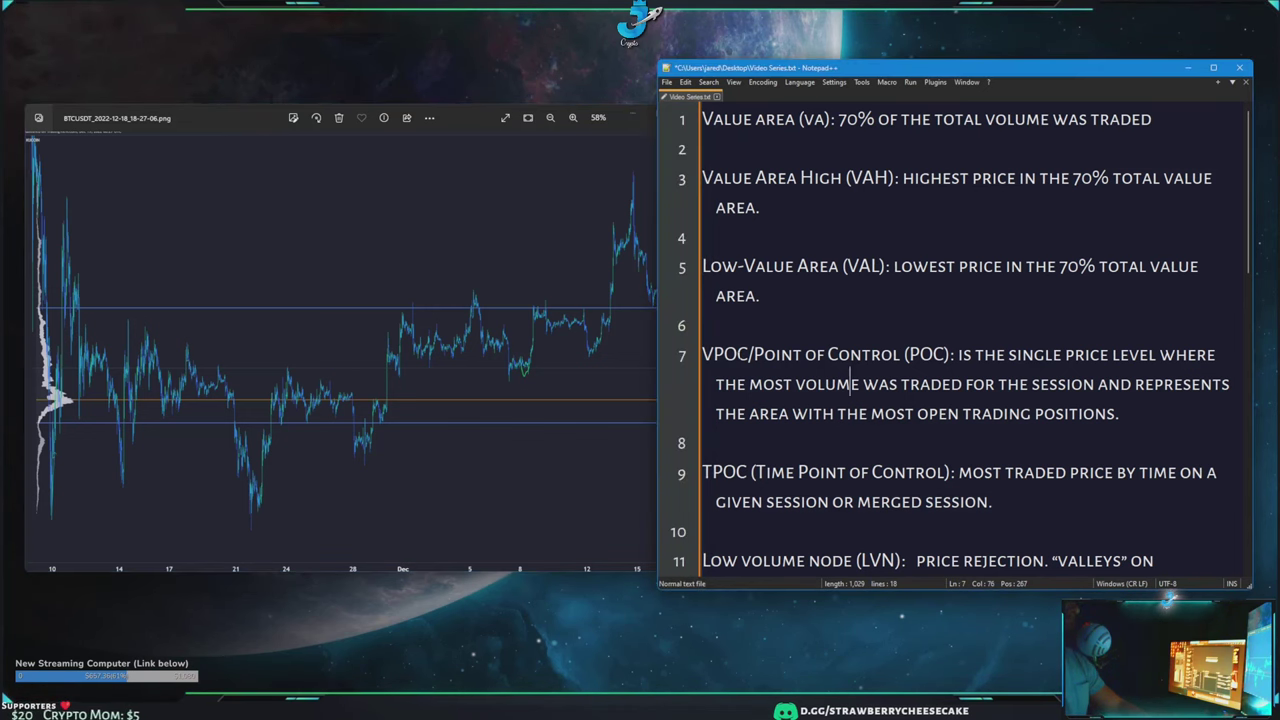
- Read the TPOC and Low Volume Node definitions in the notes, highlighting "valleys" in the LVN entry
scroll(851, 384, "down", 1)
scroll(955, 340, "down", 2)
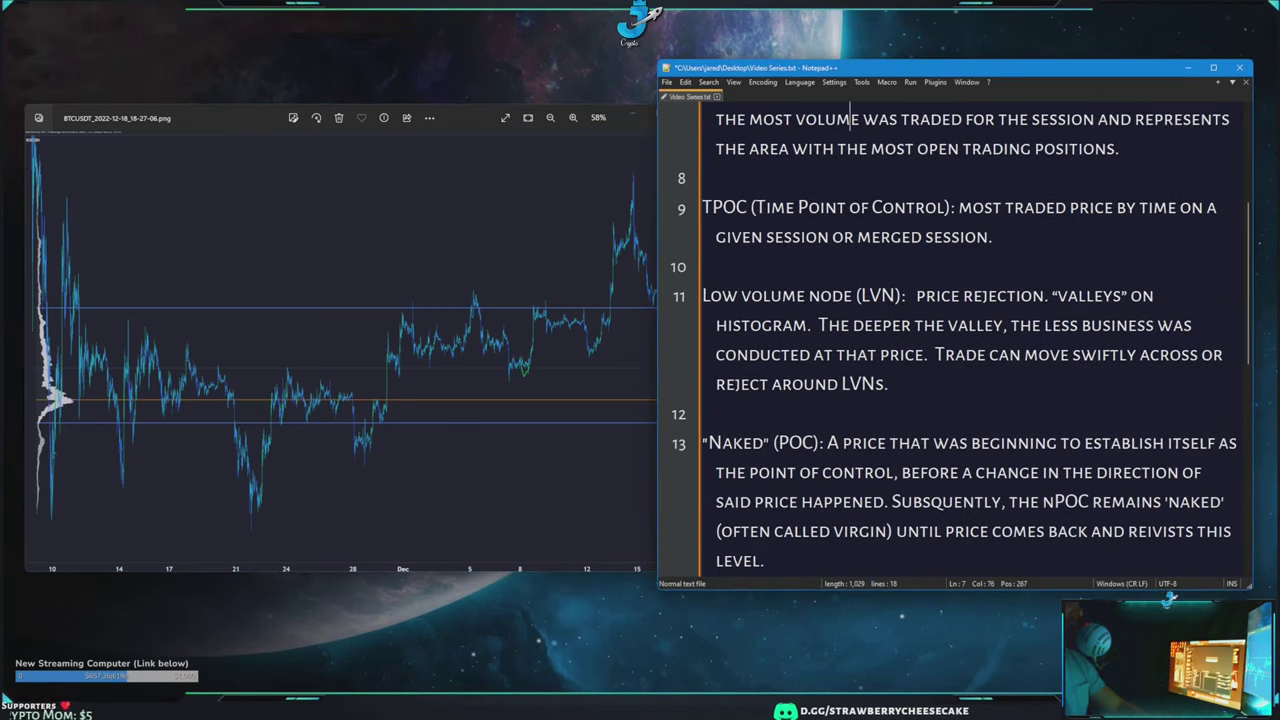
key("Right")
key("Right")
key("Right")
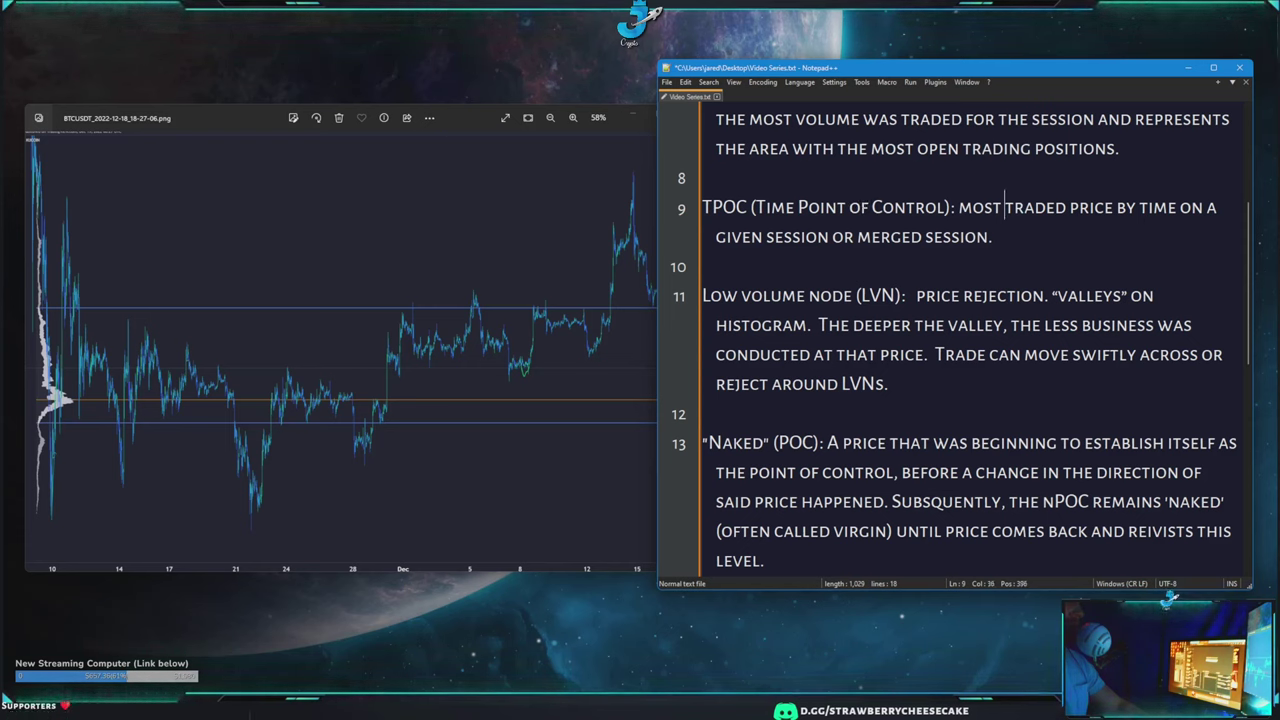
double_click(1054, 208)
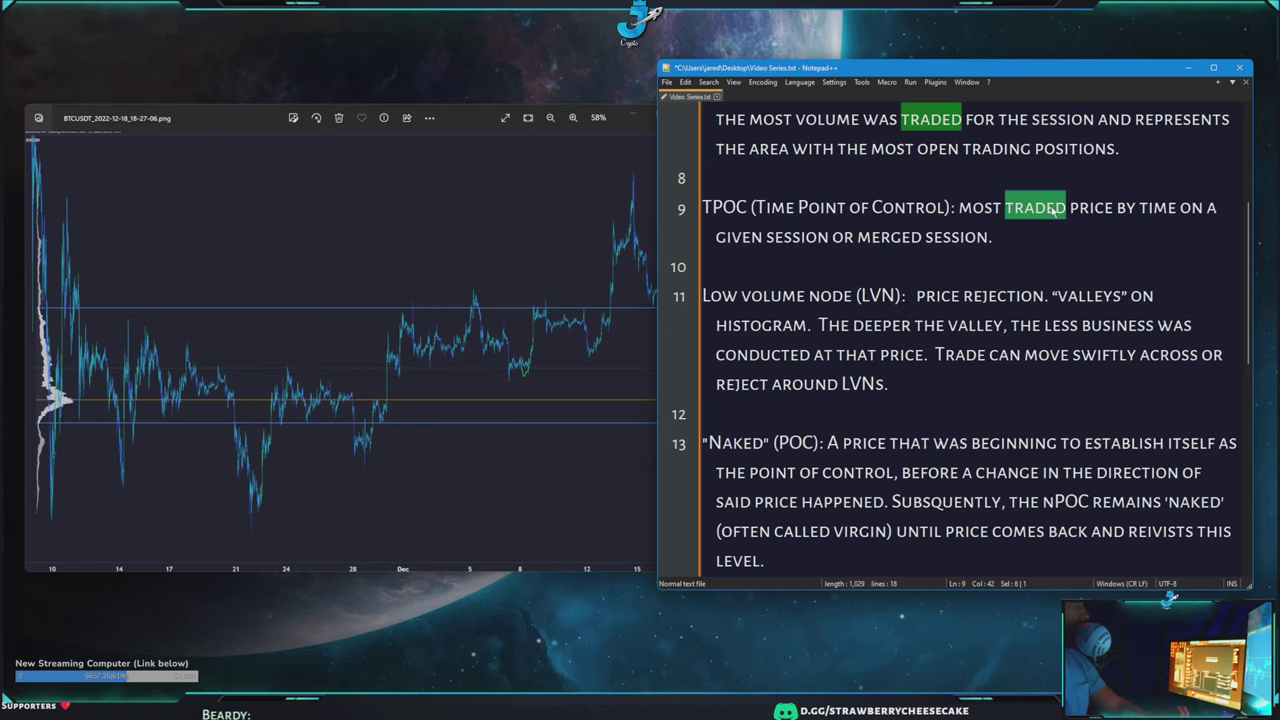
left_click(1046, 207)
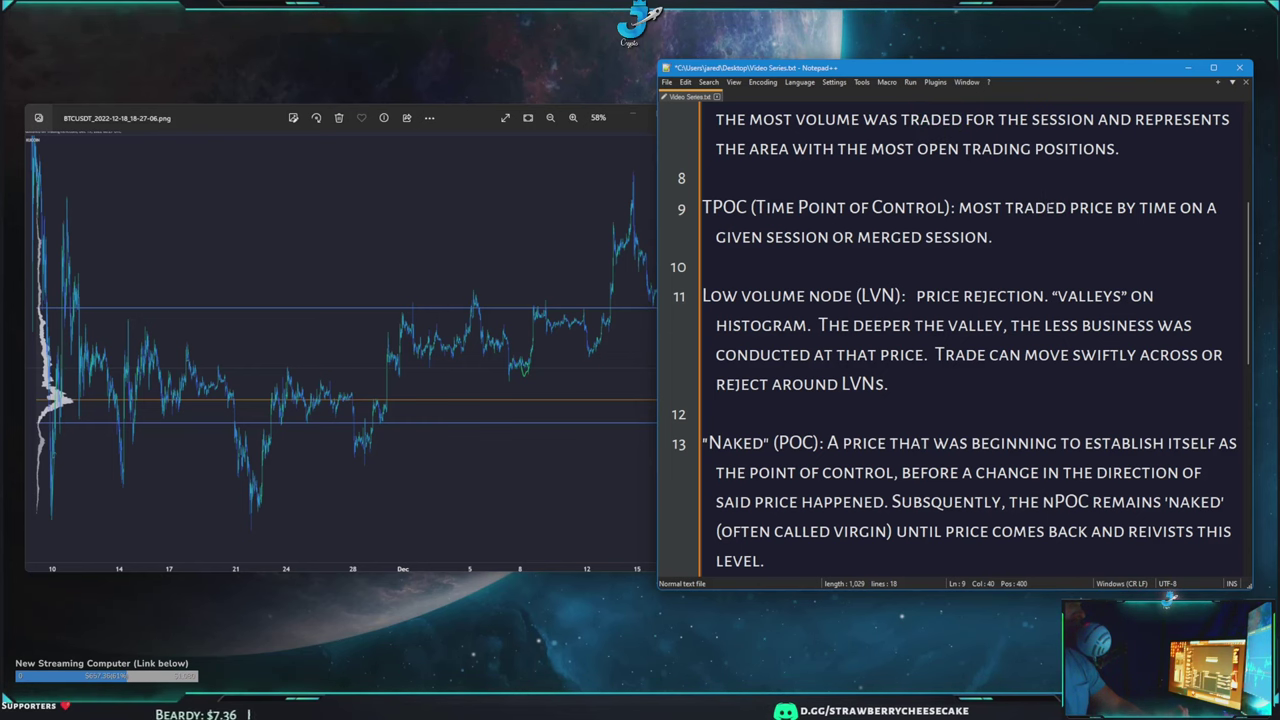
scroll(1046, 207, "down", 1)
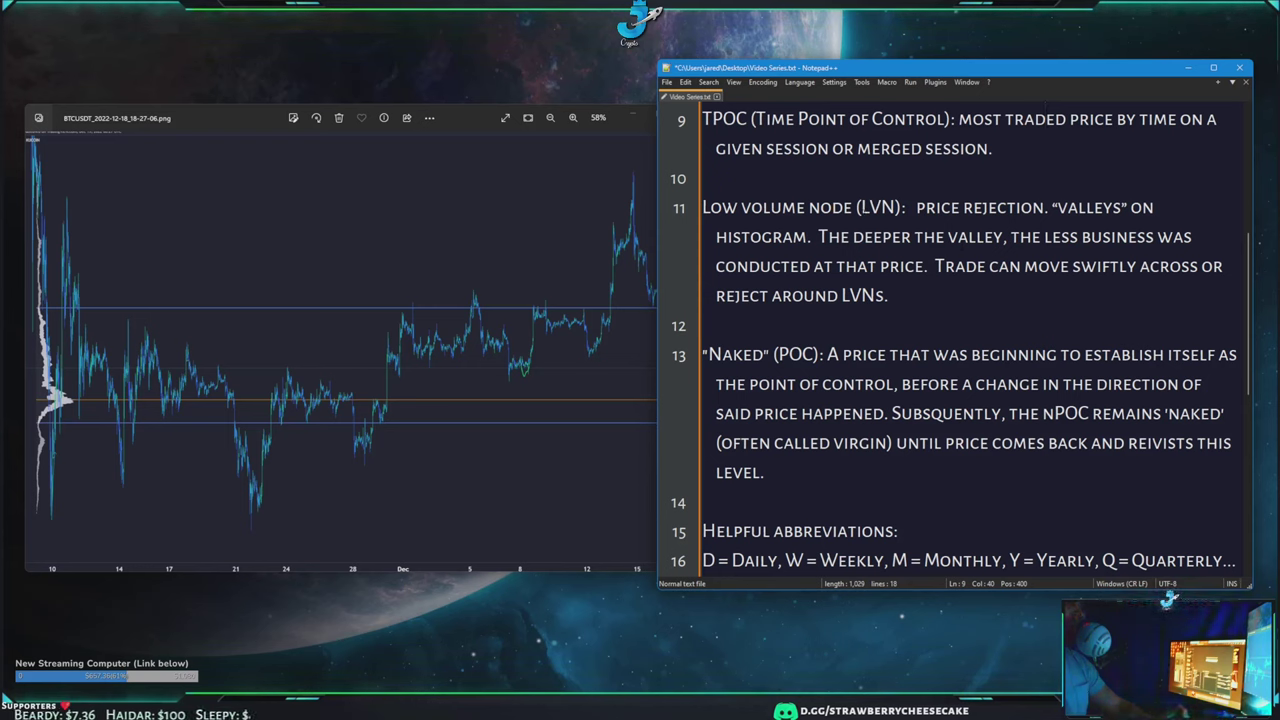
left_click(880, 207)
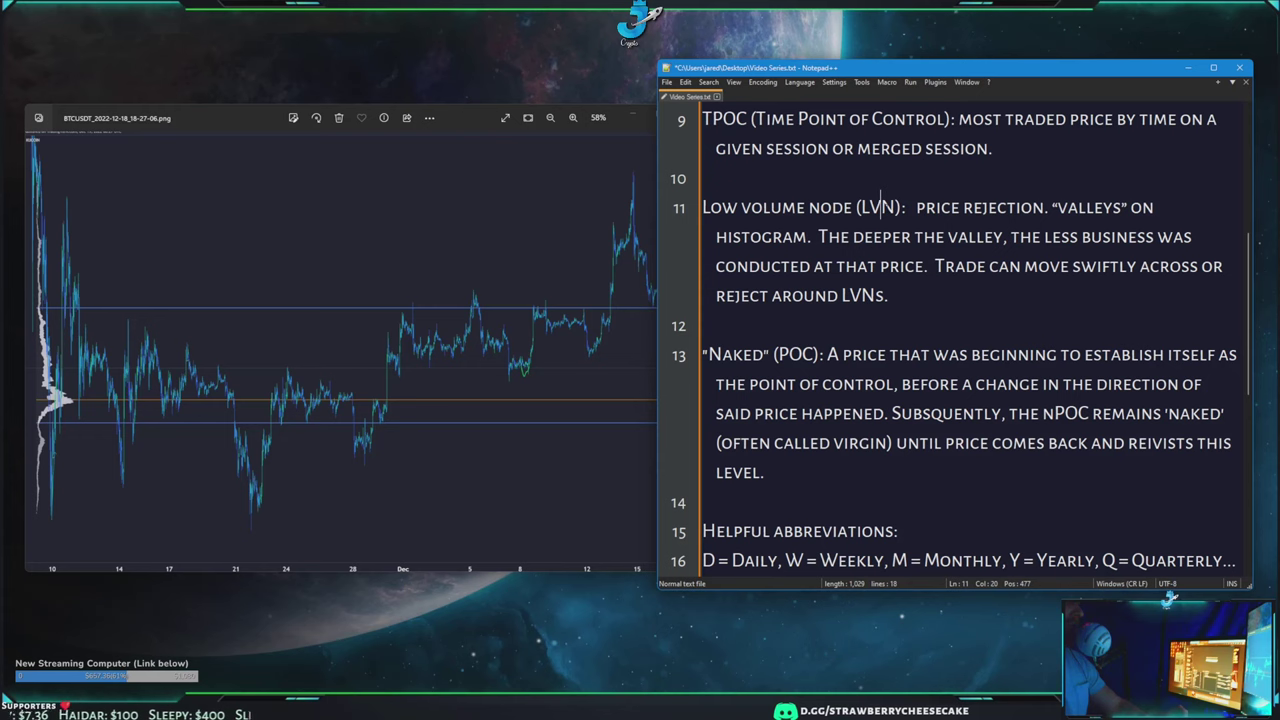
left_click_drag(1052, 207, 1131, 207)
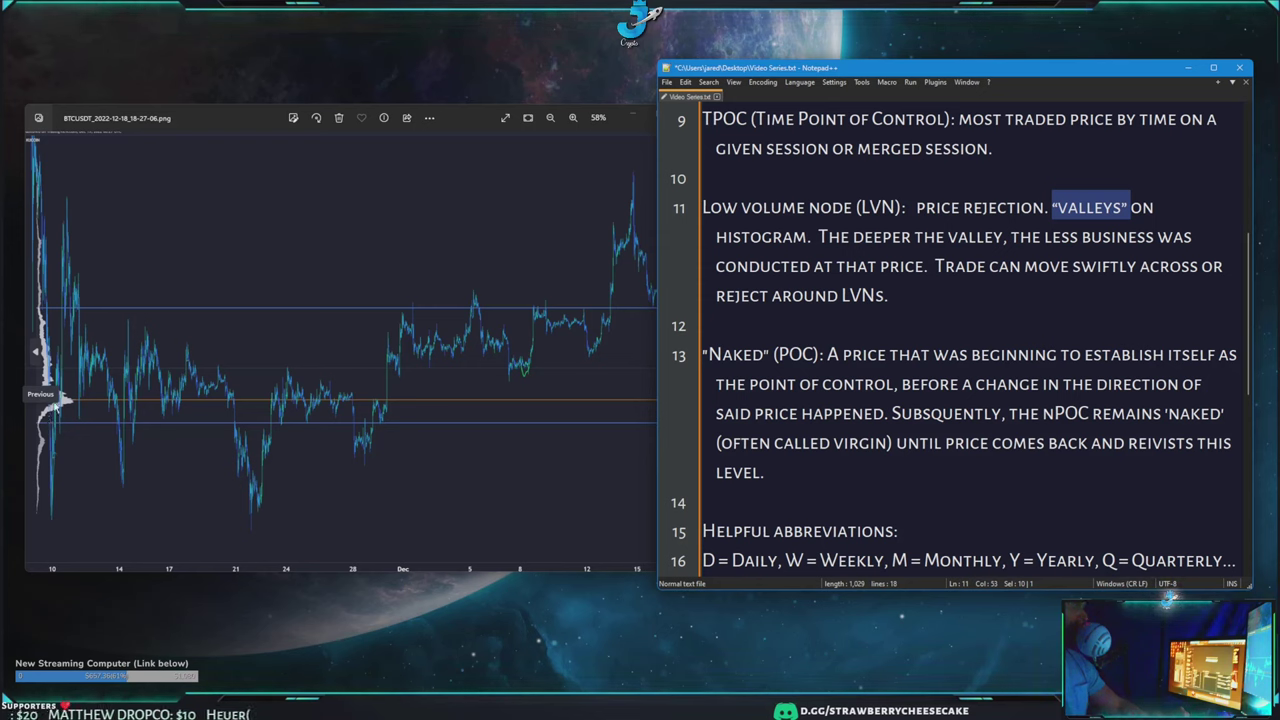
left_click(1007, 265)
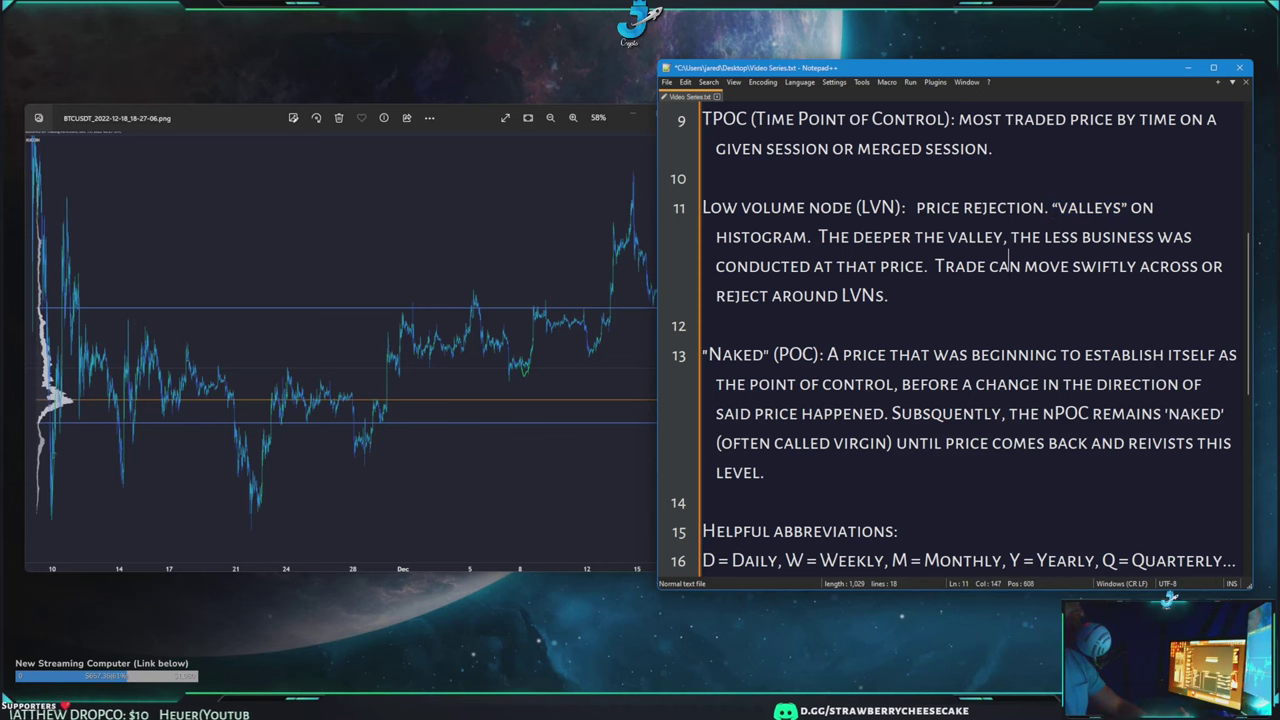
- Read the "Naked" POC definition and the helpful abbreviations for daily, weekly, monthly, yearly, quarterly and prior levels
scroll(1007, 265, "down", 2)
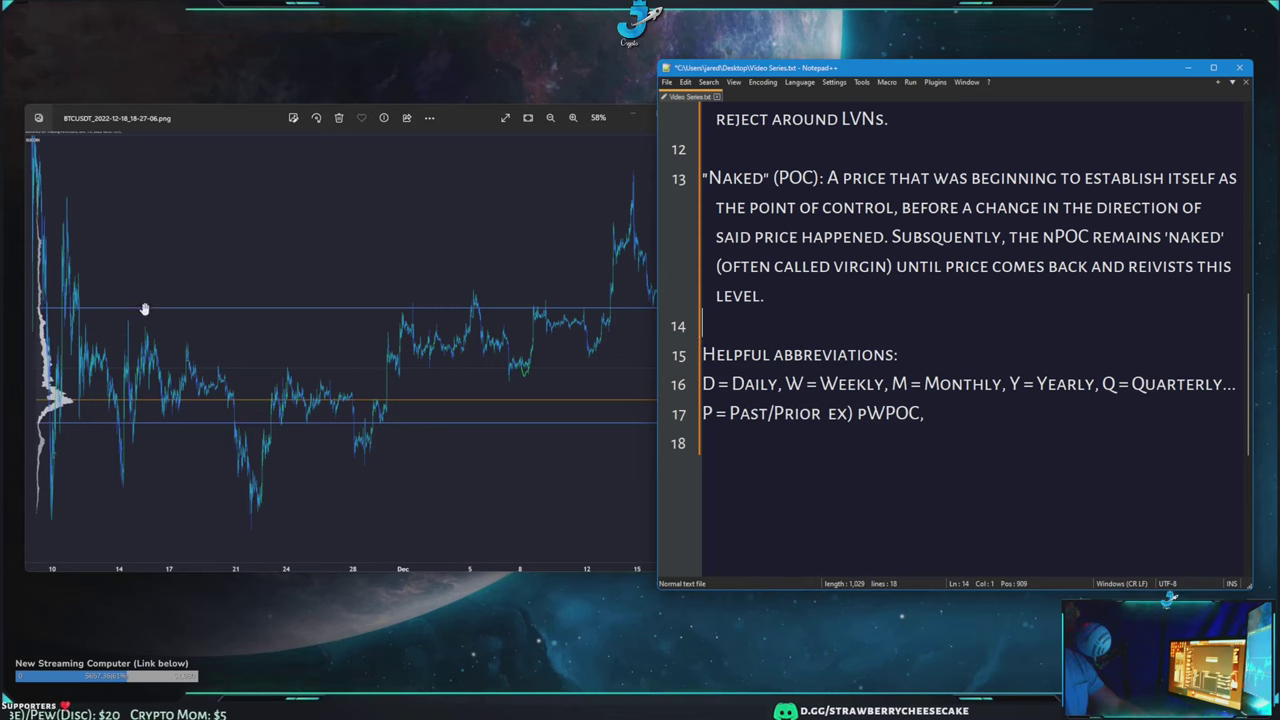
left_click(831, 208)
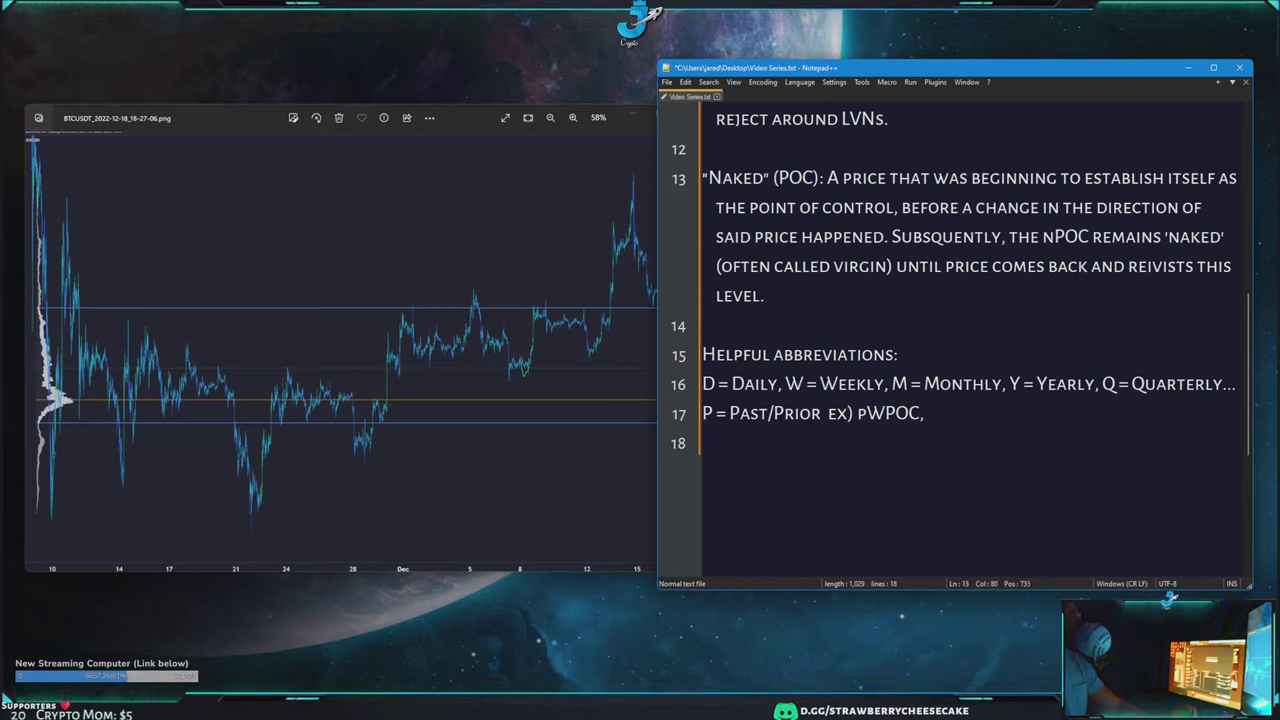
left_click(919, 207)
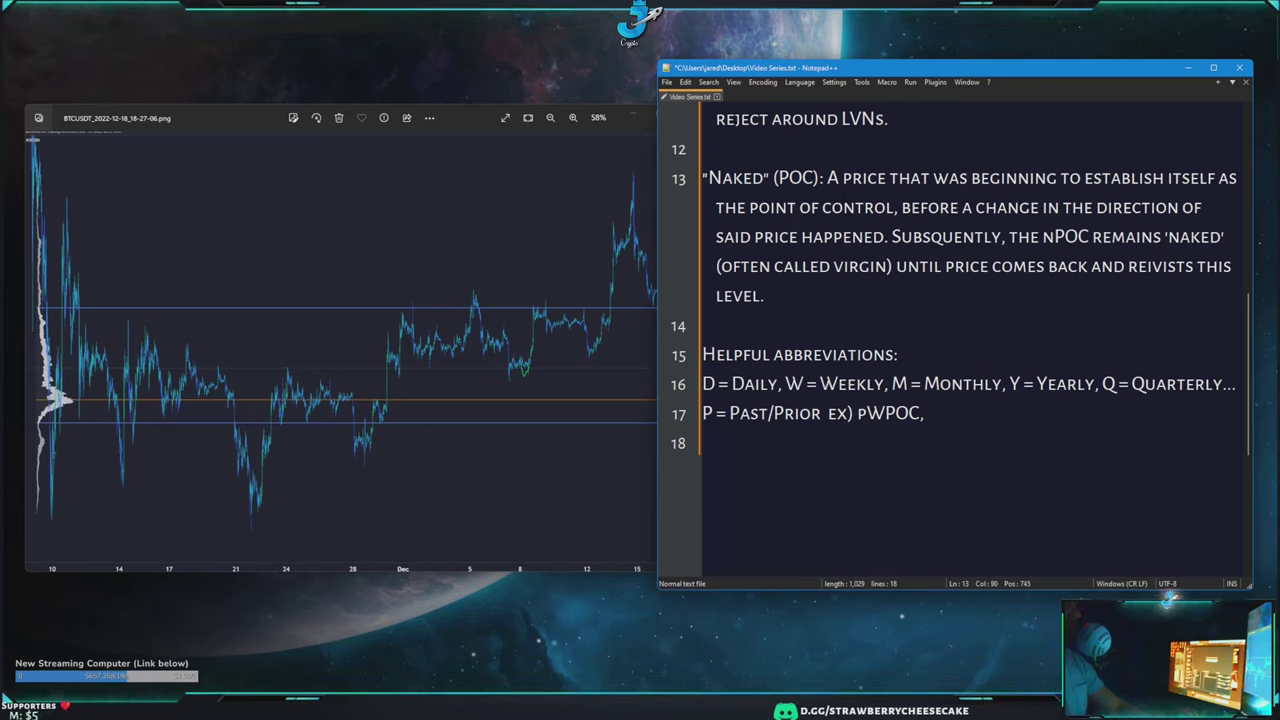
left_click(847, 354)
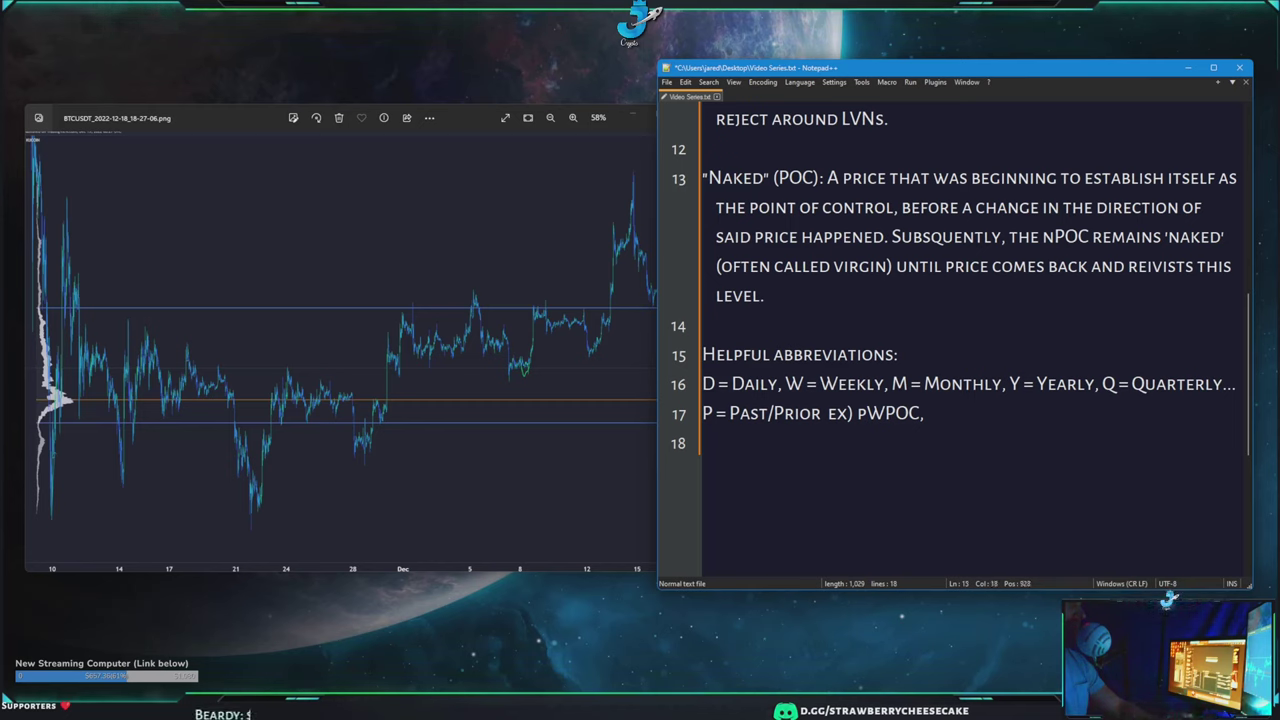
double_click(754, 384)
left_click(821, 384)
left_click(971, 384)
left_click(1046, 384)
left_click(1128, 384)
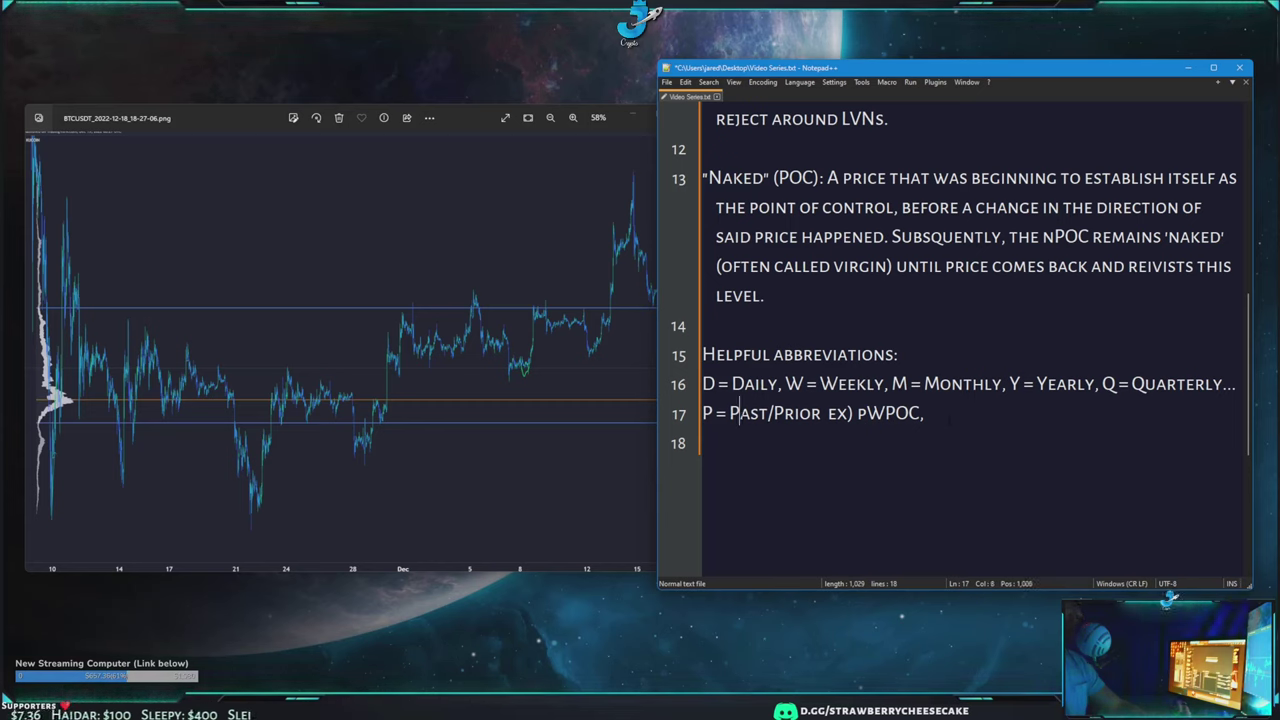
left_click(750, 412)
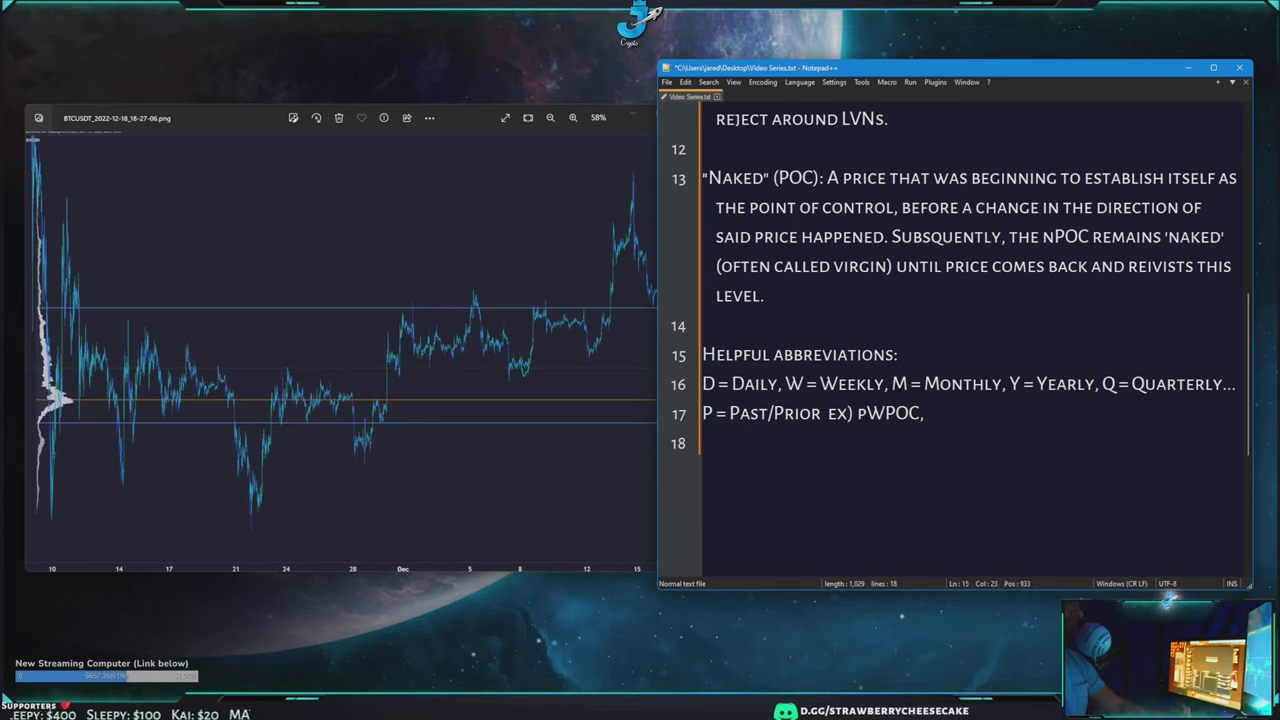
left_click(928, 413)
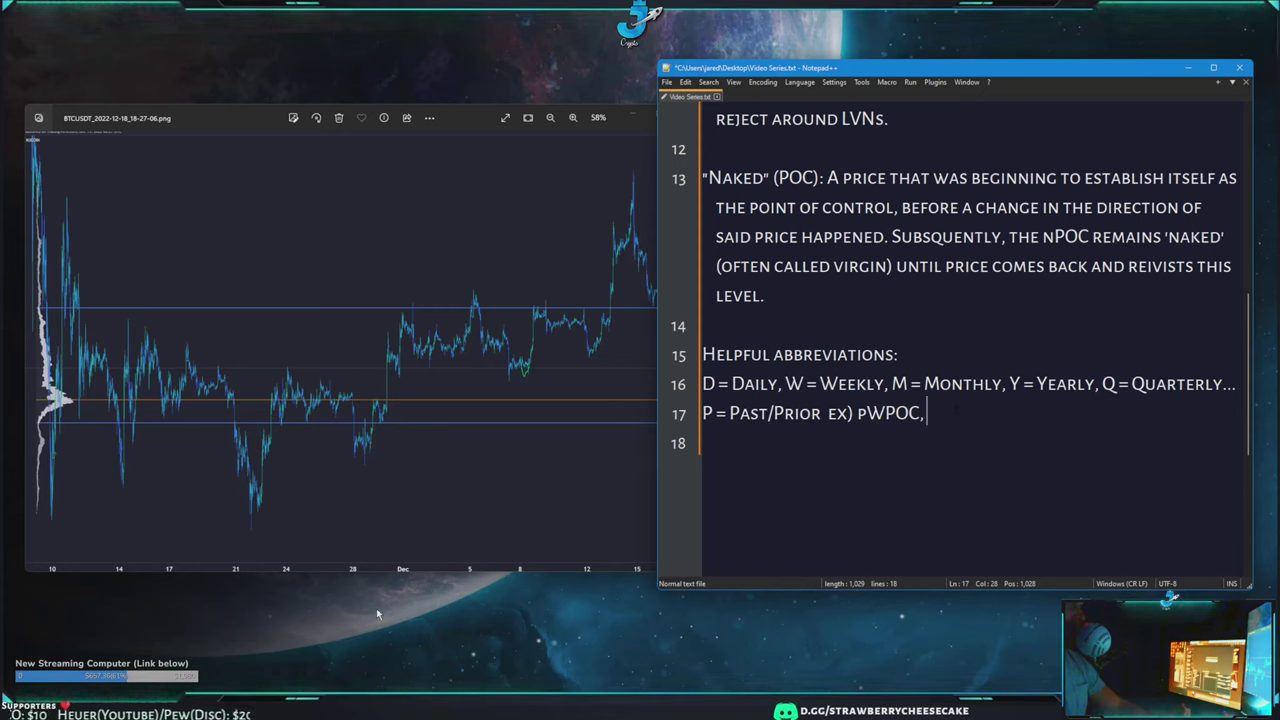
- Switch to Photos to examine the D, b, p and B volume profile shapes, and return to the notes
mouse_move(322, 700)
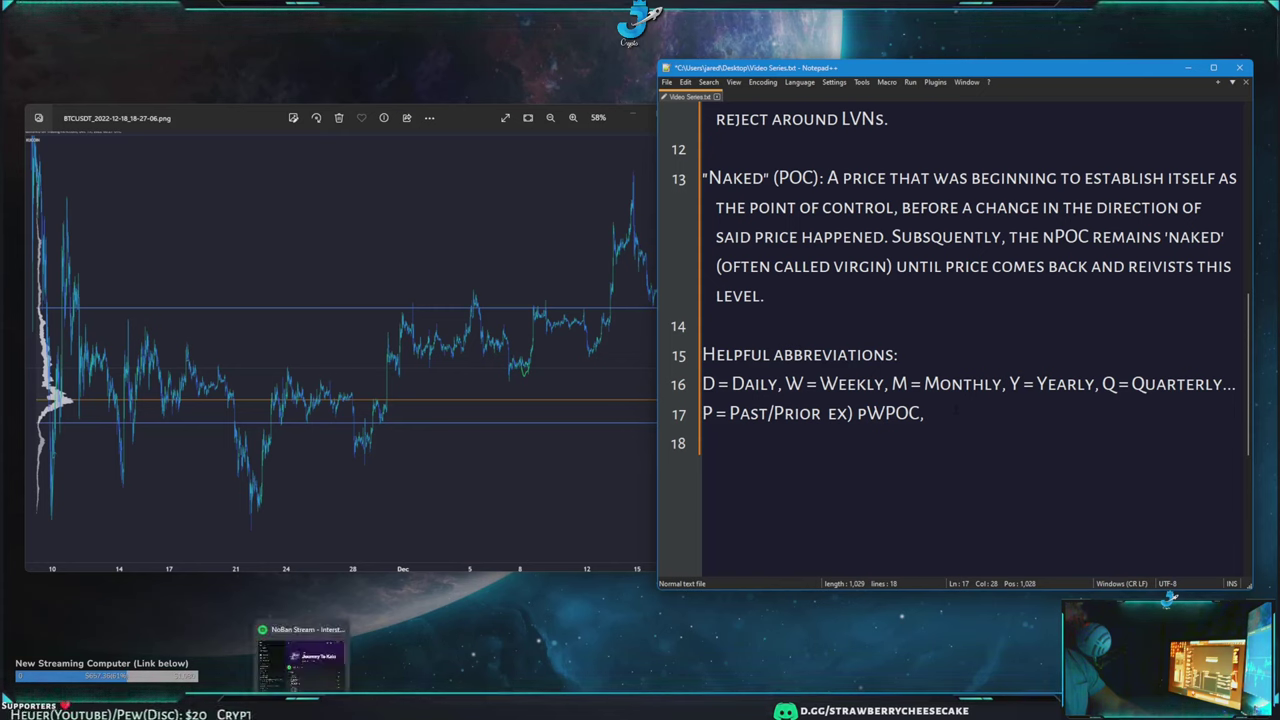
mouse_move(277, 704)
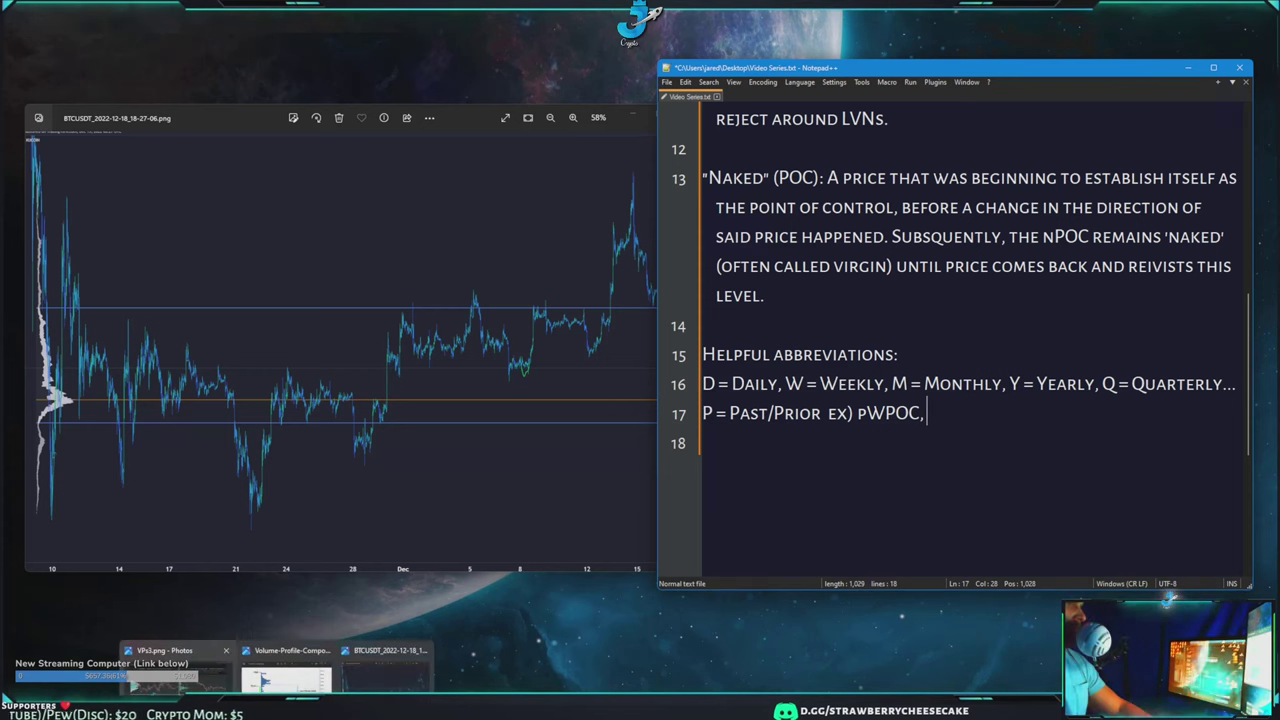
left_click(285, 678)
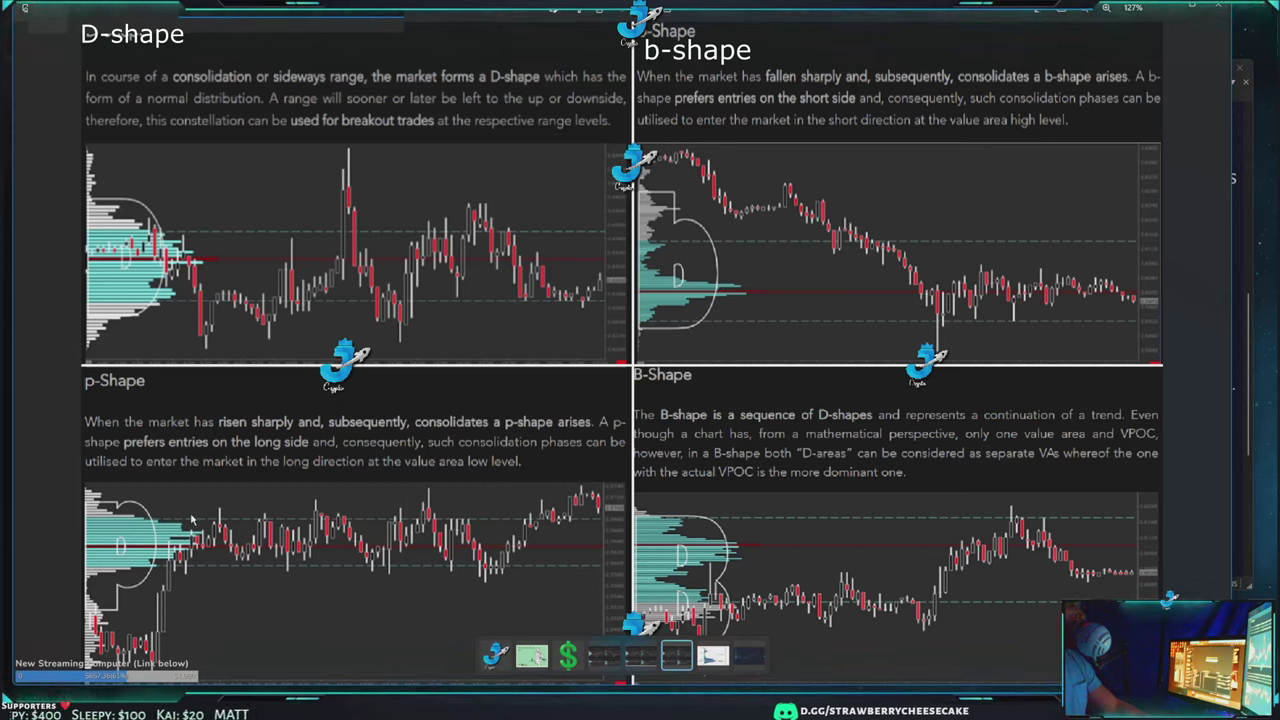
right_click(265, 632)
left_click(221, 635)
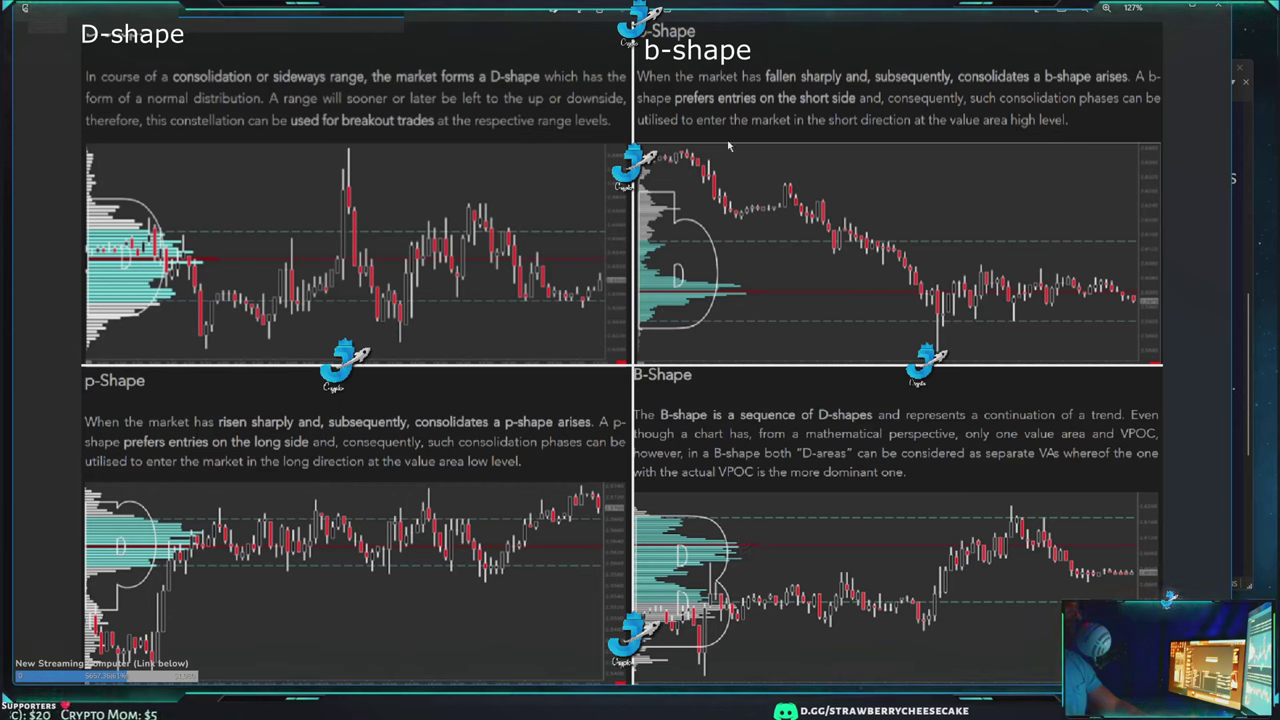
left_click(1165, 8)
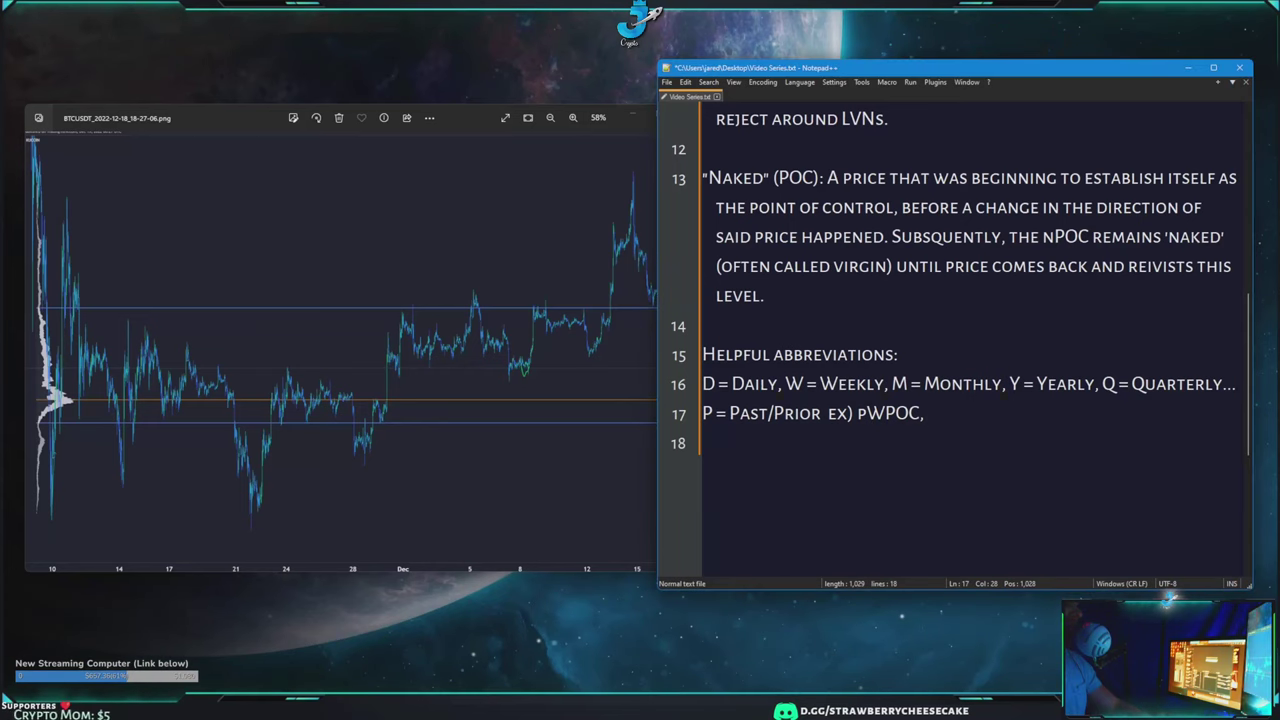
- Switch to the ETHUSDT chart in the browser and frame the November to December price action with its volume profile
mouse_move(127, 708)
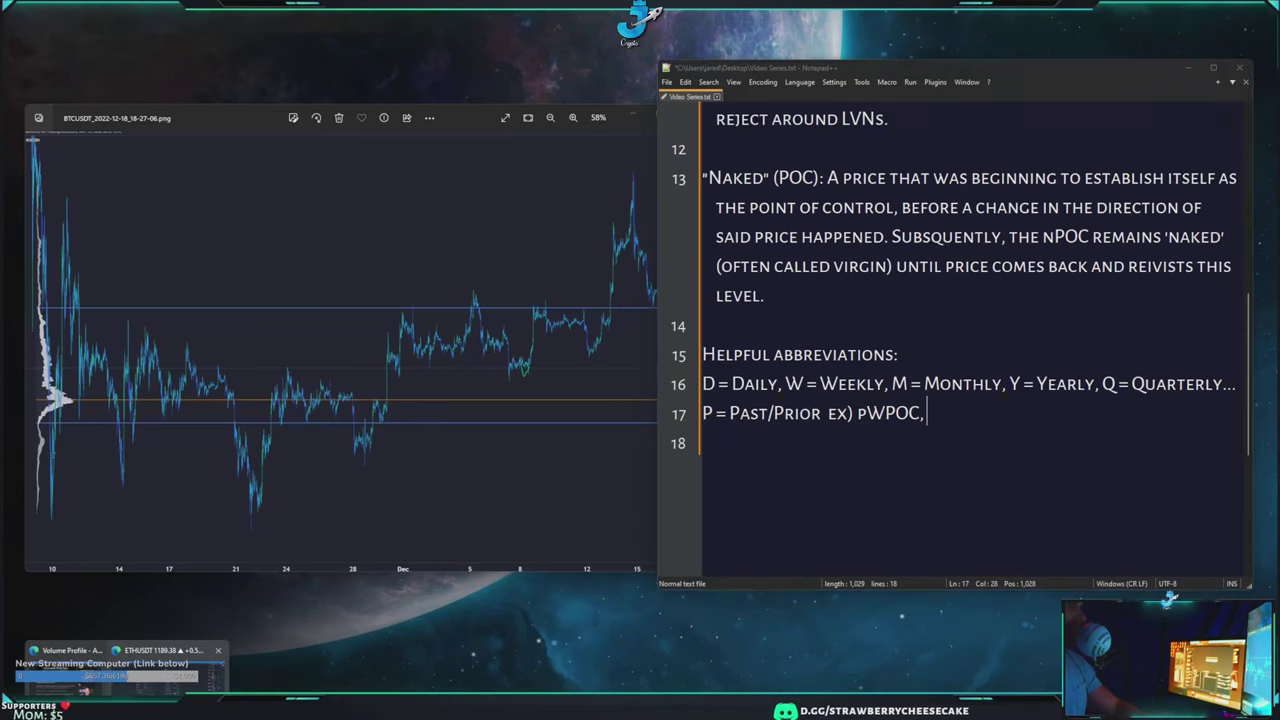
left_click(172, 672)
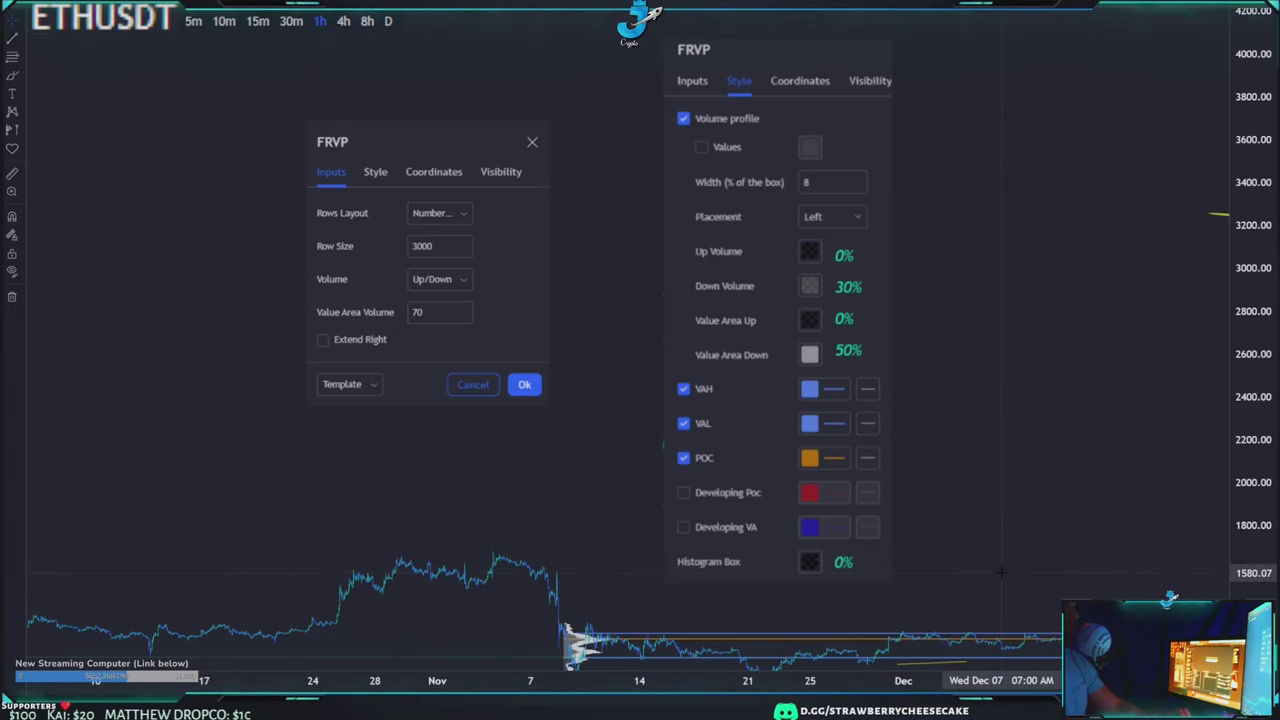
left_click_drag(1002, 573, 874, 357)
scroll(824, 326, "down", 3)
left_click_drag(843, 277, 833, 28)
scroll(946, 230, "down", 2)
left_click_drag(982, 257, 613, 268)
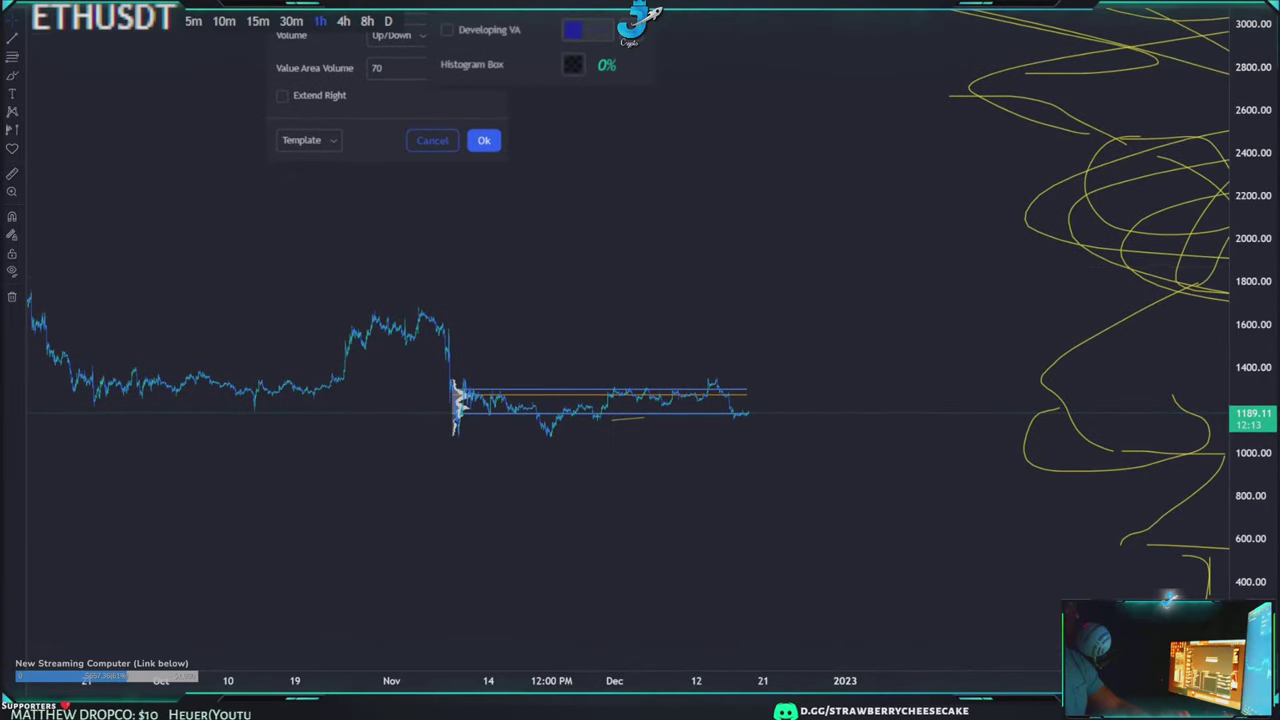
scroll(970, 114, "up", 5)
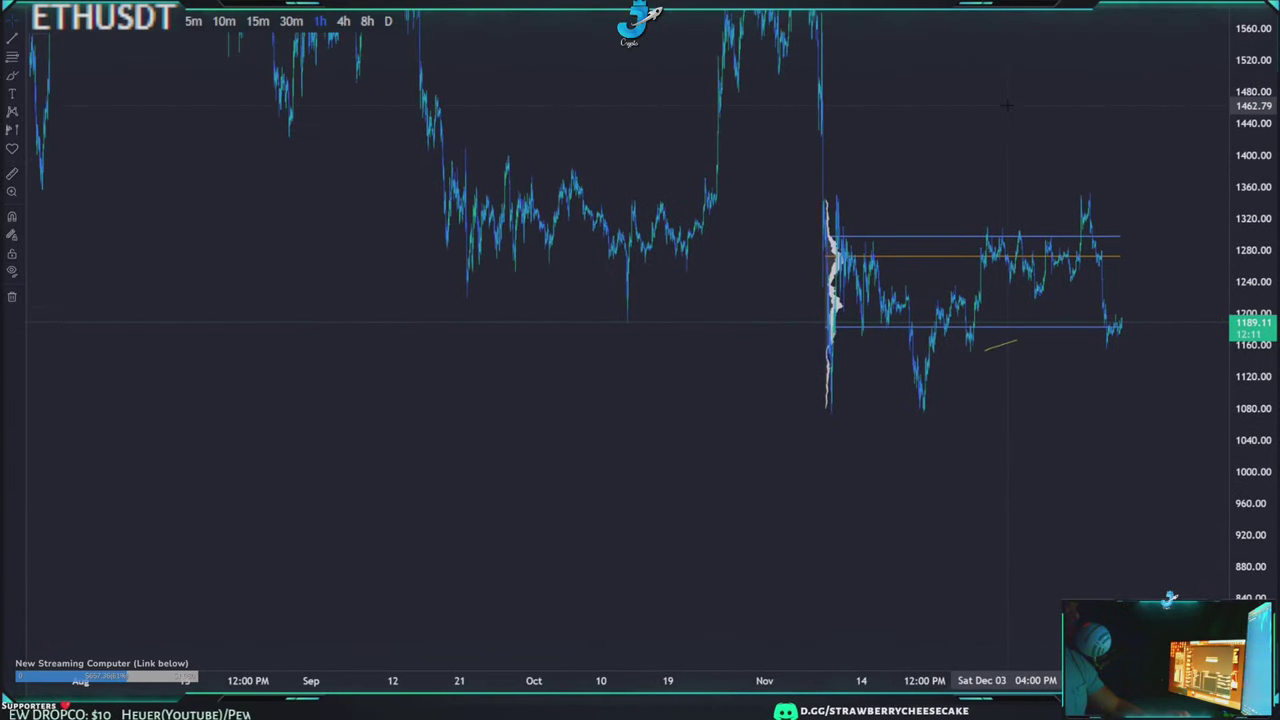
scroll(1003, 114, "up", 5)
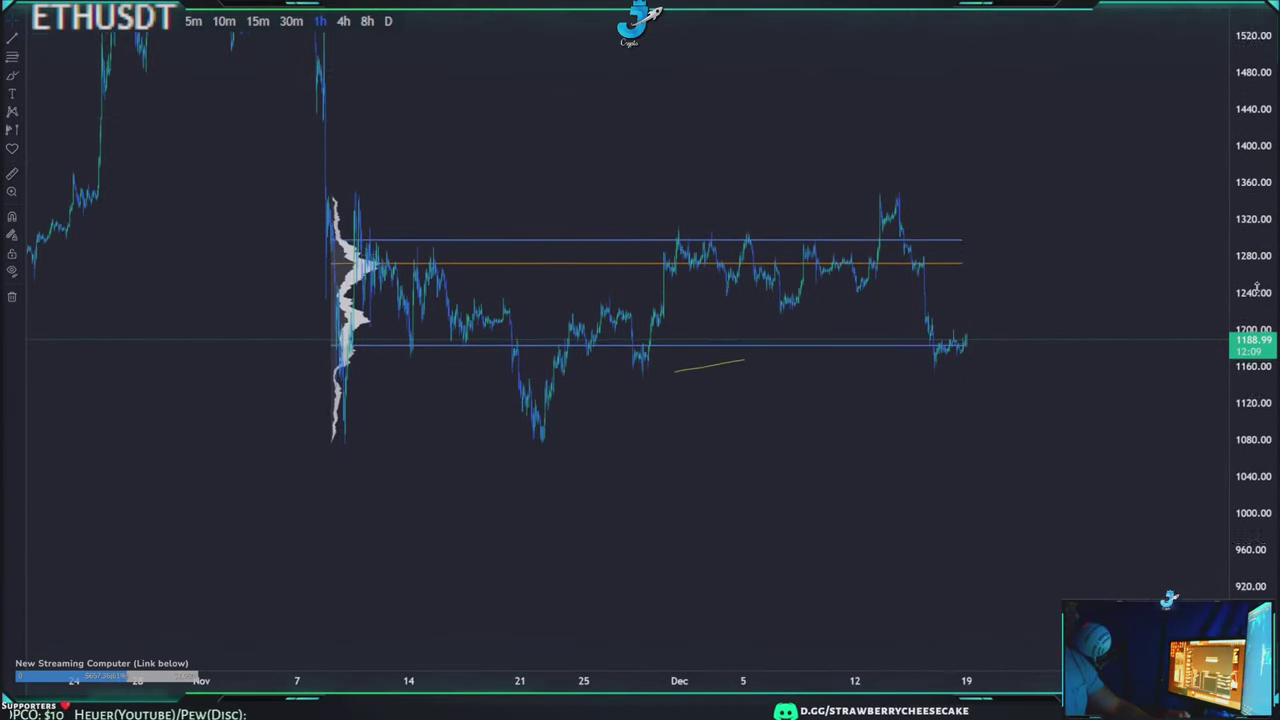
left_click_drag(1030, 112, 1103, 143)
scroll(1103, 148, "up", 2)
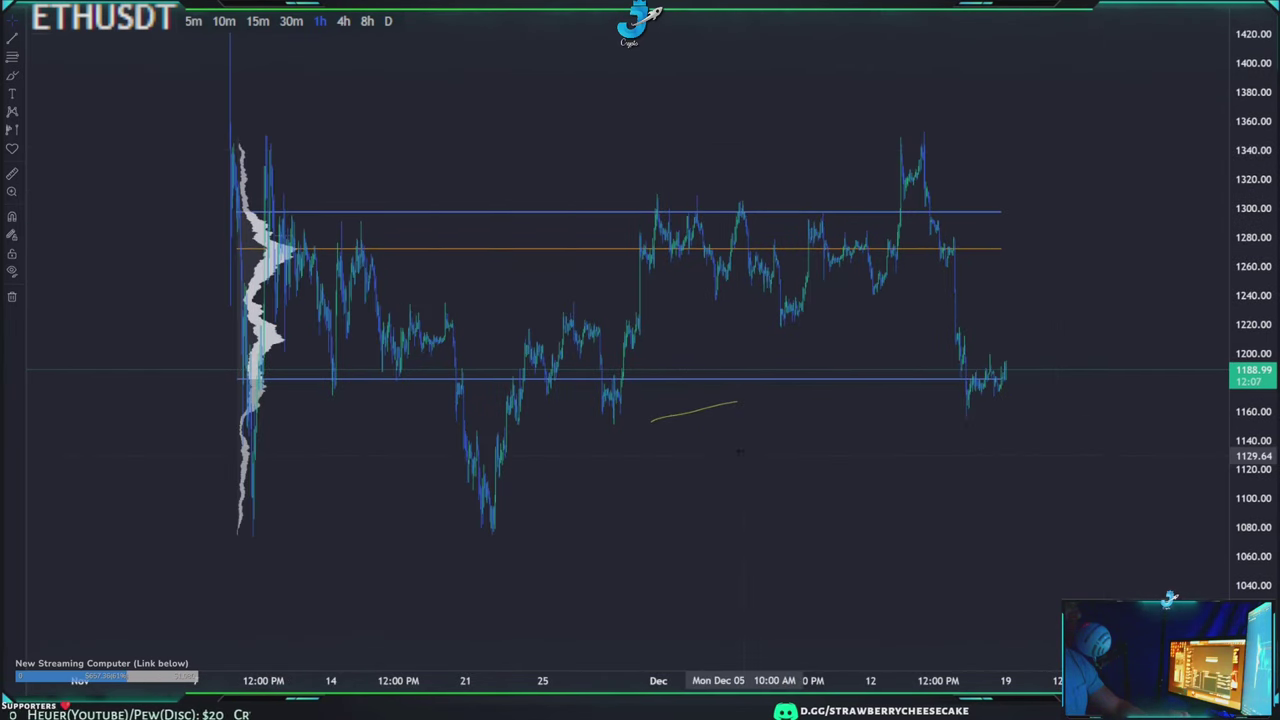
- Delete the short yellow freehand line and the existing fixed range volume profile from the ETHUSDT chart
key("Delete")
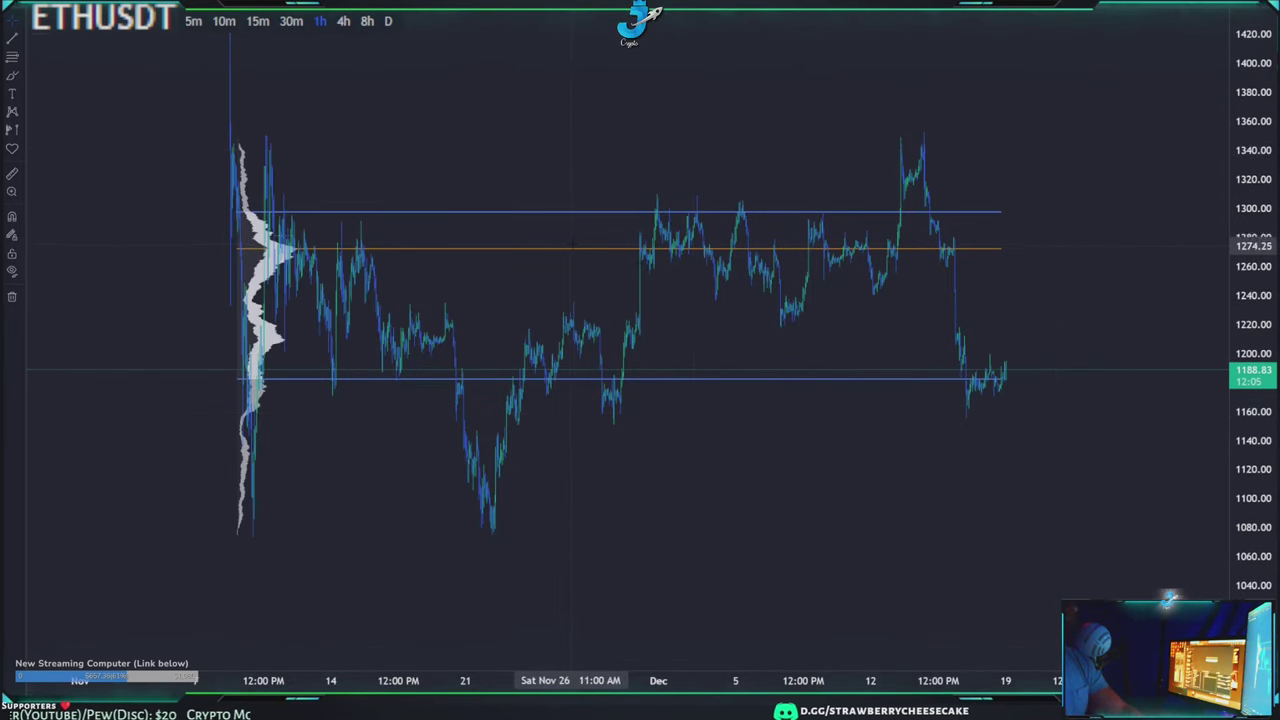
left_click(574, 249)
key("Delete")
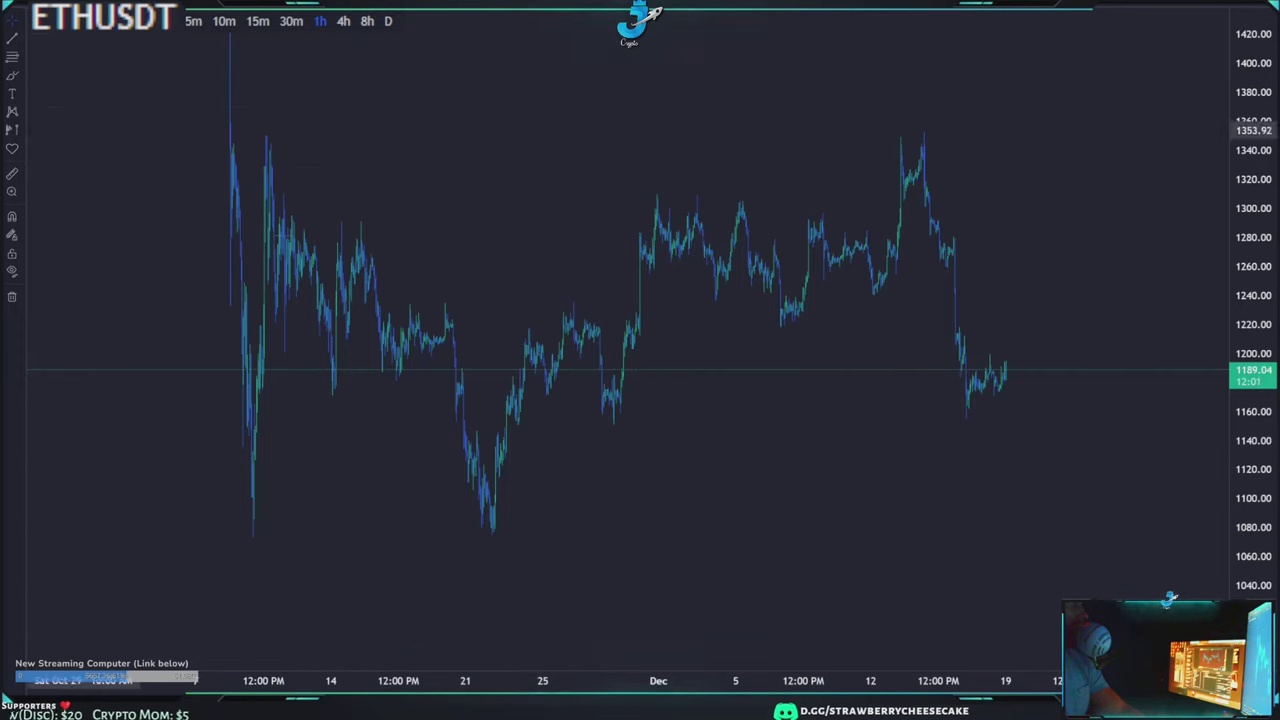
- Draw a fixed range volume profile on the ETHUSDT chart from the November 9 drop to the latest candle on December 19
left_click(26, 133)
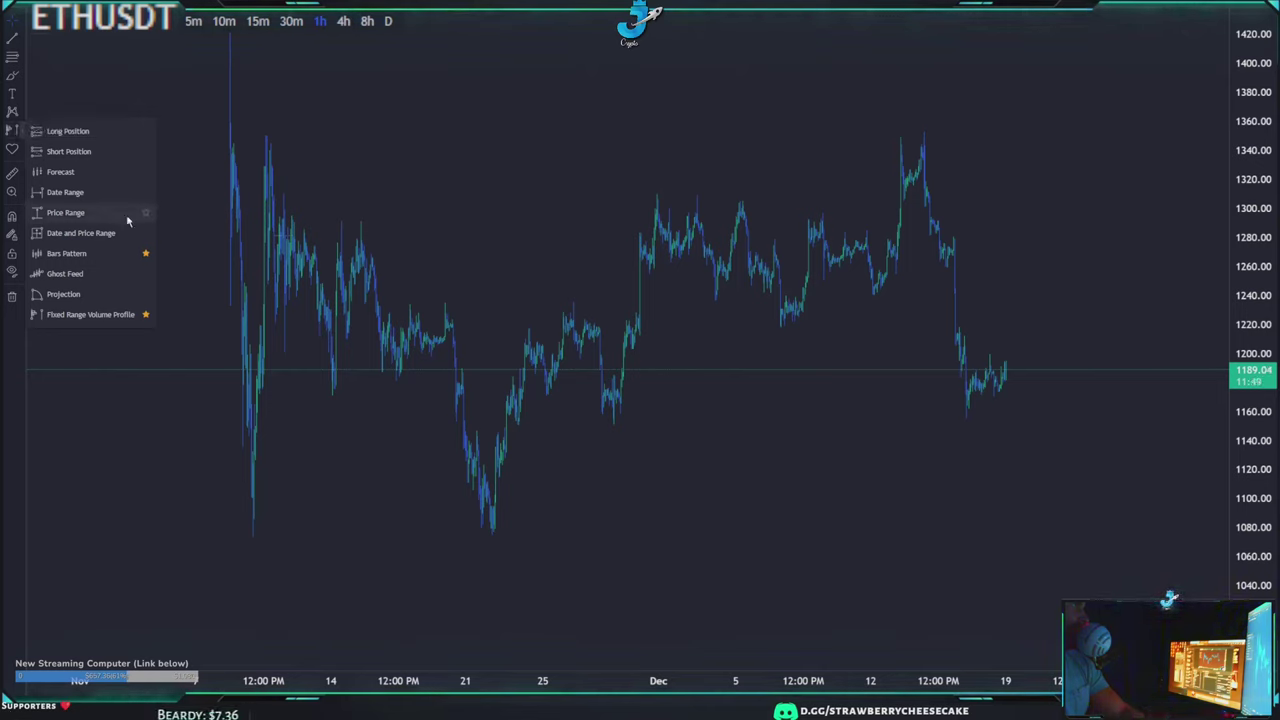
left_click(83, 316)
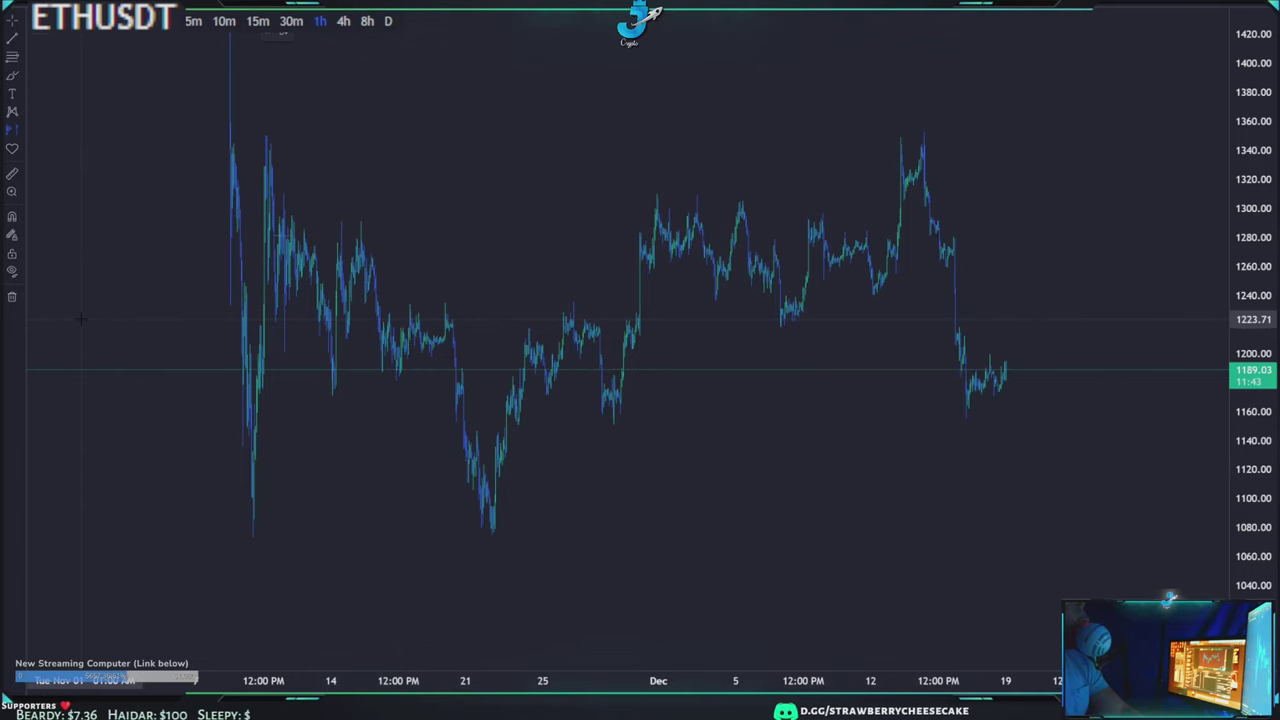
scroll(435, 125, "down", 1)
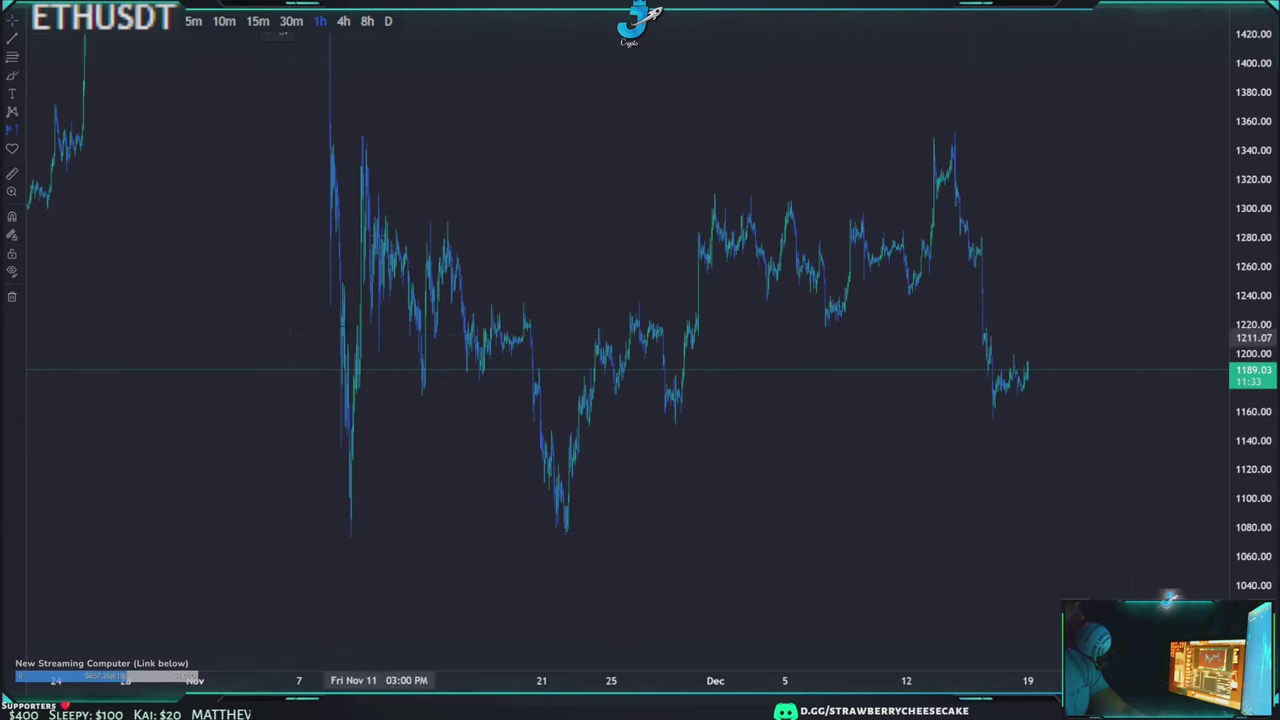
scroll(292, 280, "up", 2)
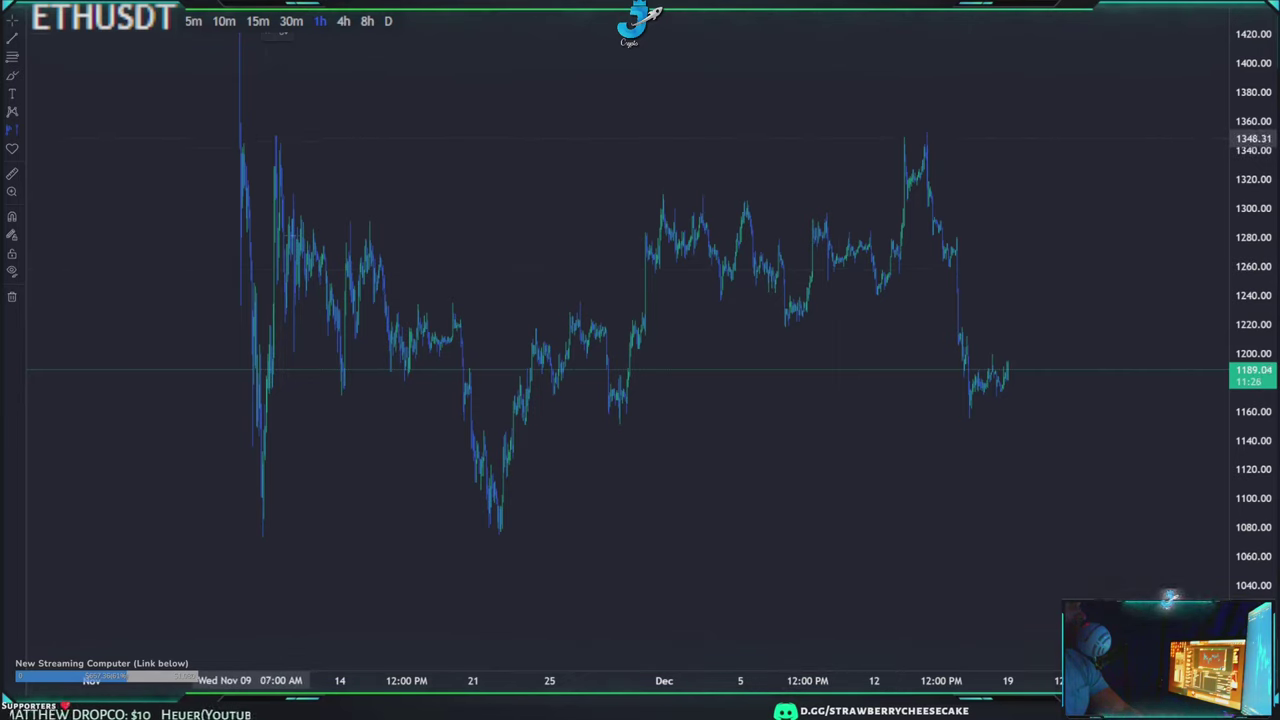
left_click(249, 138)
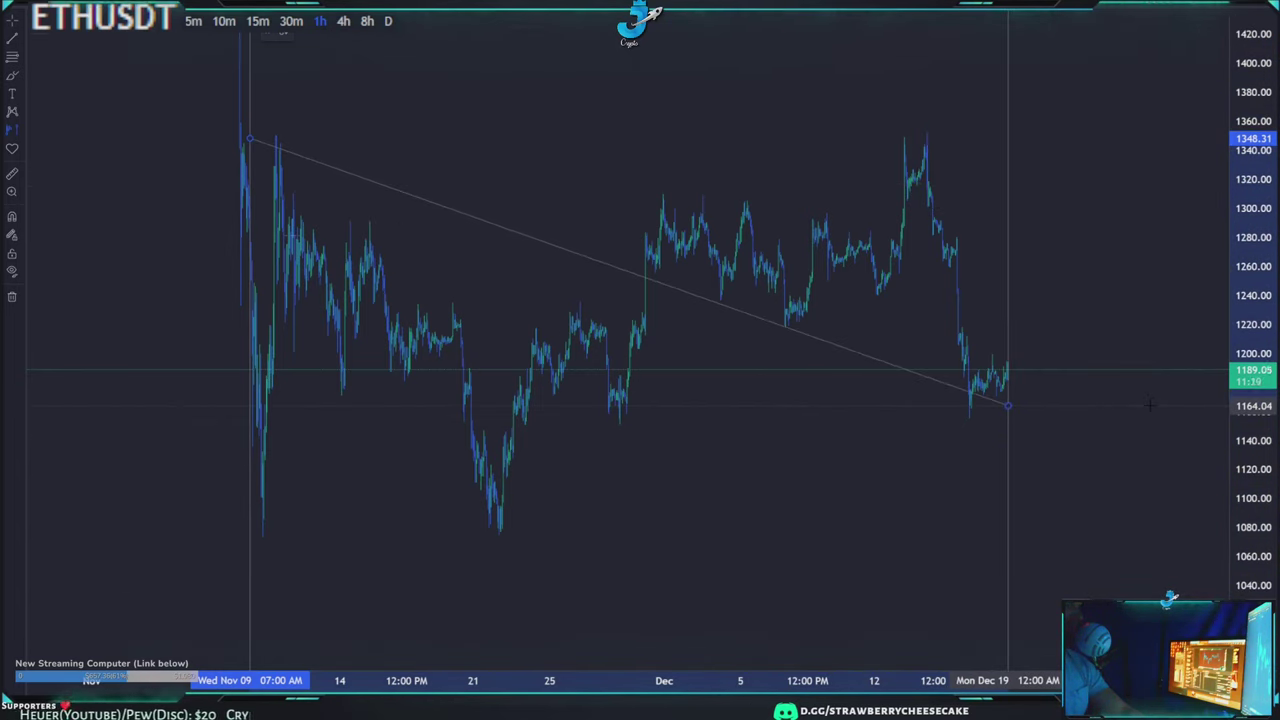
left_click(1097, 427)
left_click_drag(771, 486, 822, 486)
scroll(870, 474, "up", 1)
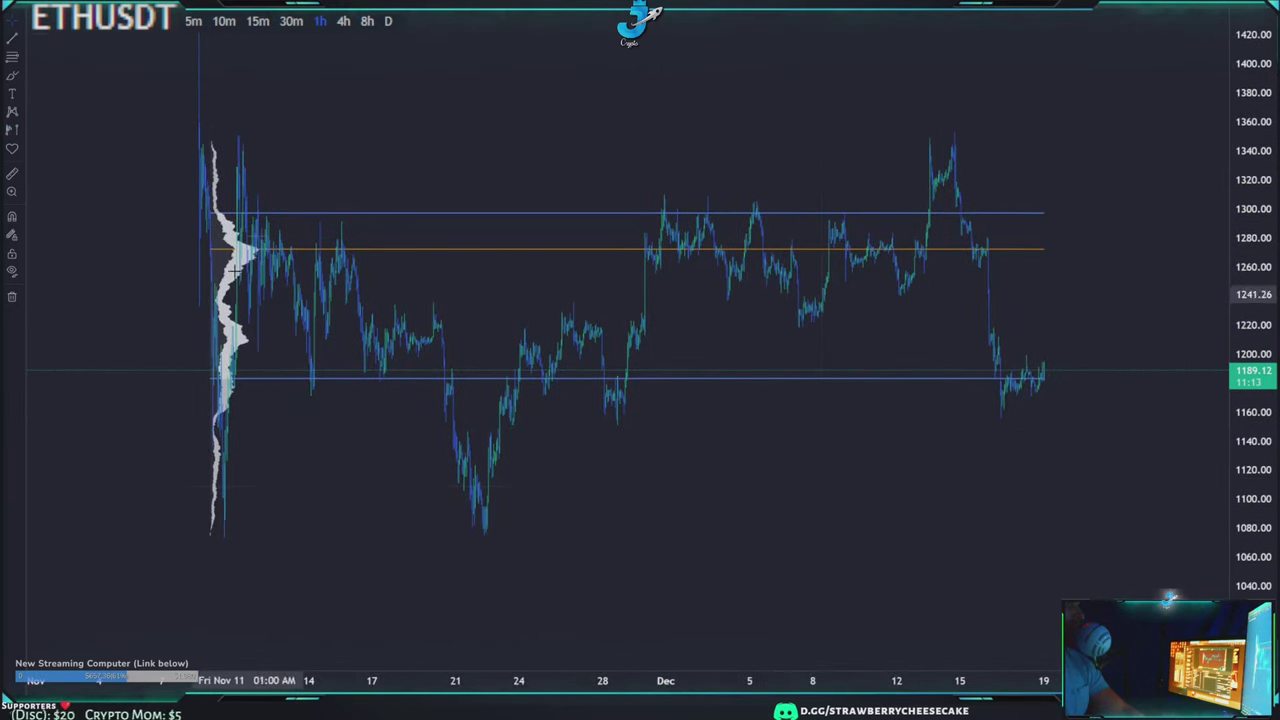
- Examine the price action before the new volume profile and how November to December price trades around its value area and point of control
scroll(1050, 284, "down", 2)
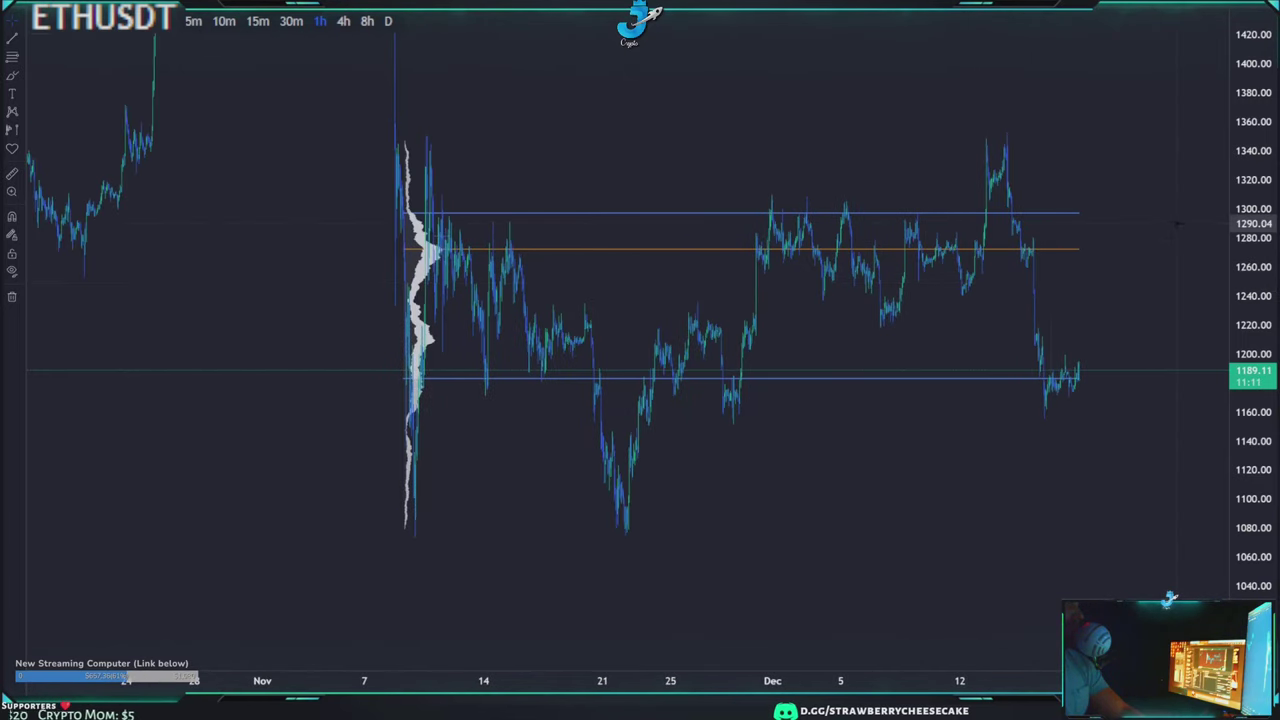
left_click_drag(1152, 240, 1055, 357)
scroll(1024, 357, "down", 3)
scroll(1020, 357, "down", 4)
left_click_drag(496, 443, 520, 589)
left_click_drag(764, 297, 871, 437)
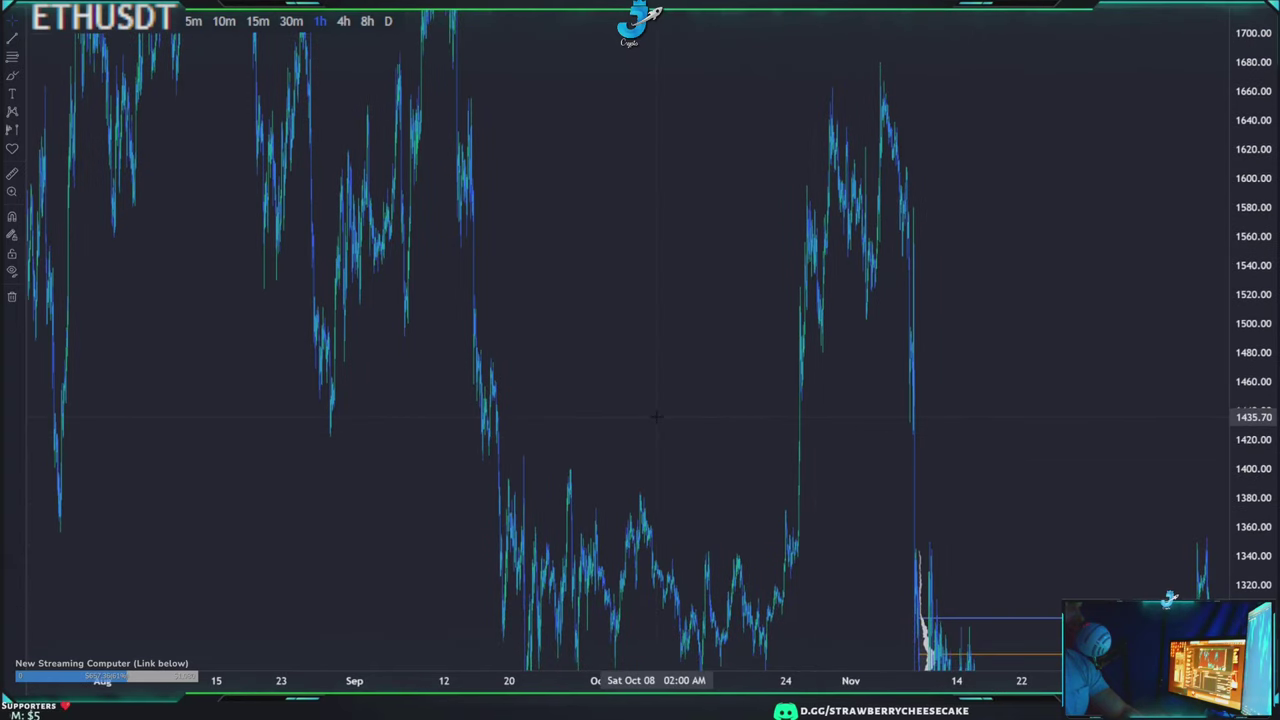
scroll(657, 417, "up", 5)
left_click_drag(968, 449, 857, 220)
scroll(862, 243, "up", 2)
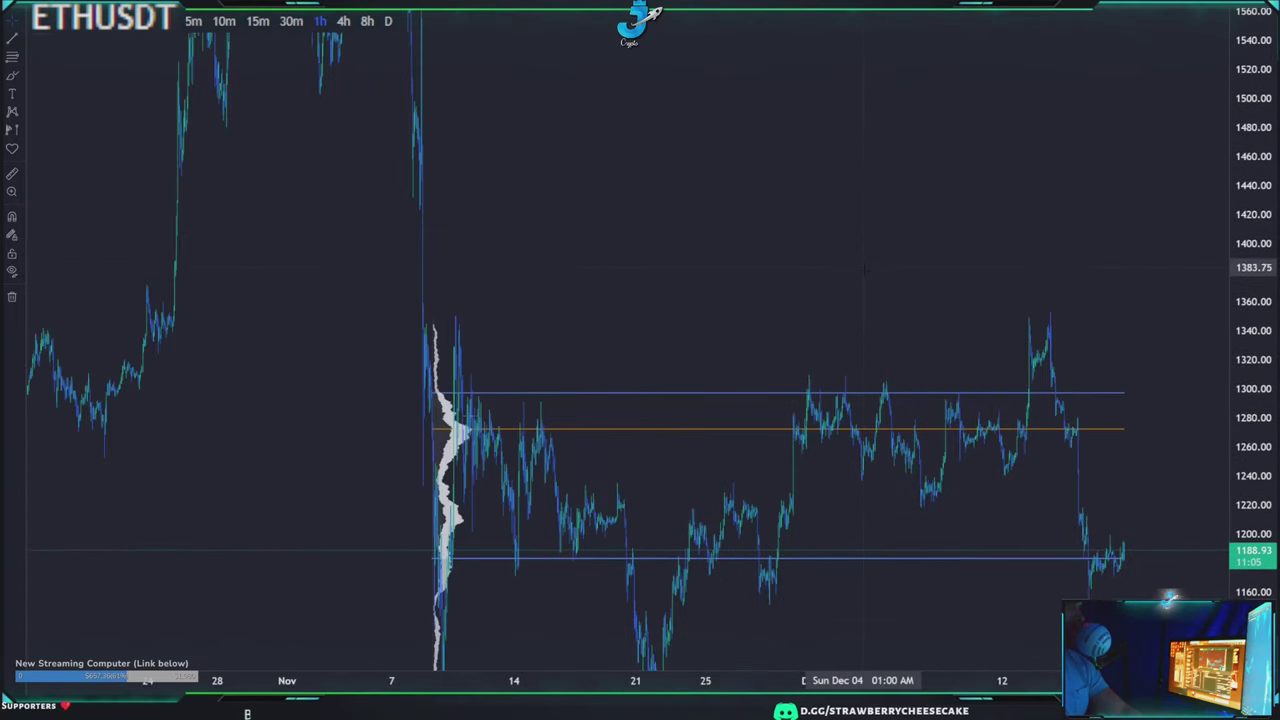
left_click_drag(859, 265, 748, 180)
left_click_drag(594, 272, 823, 323)
scroll(796, 320, "down", 3)
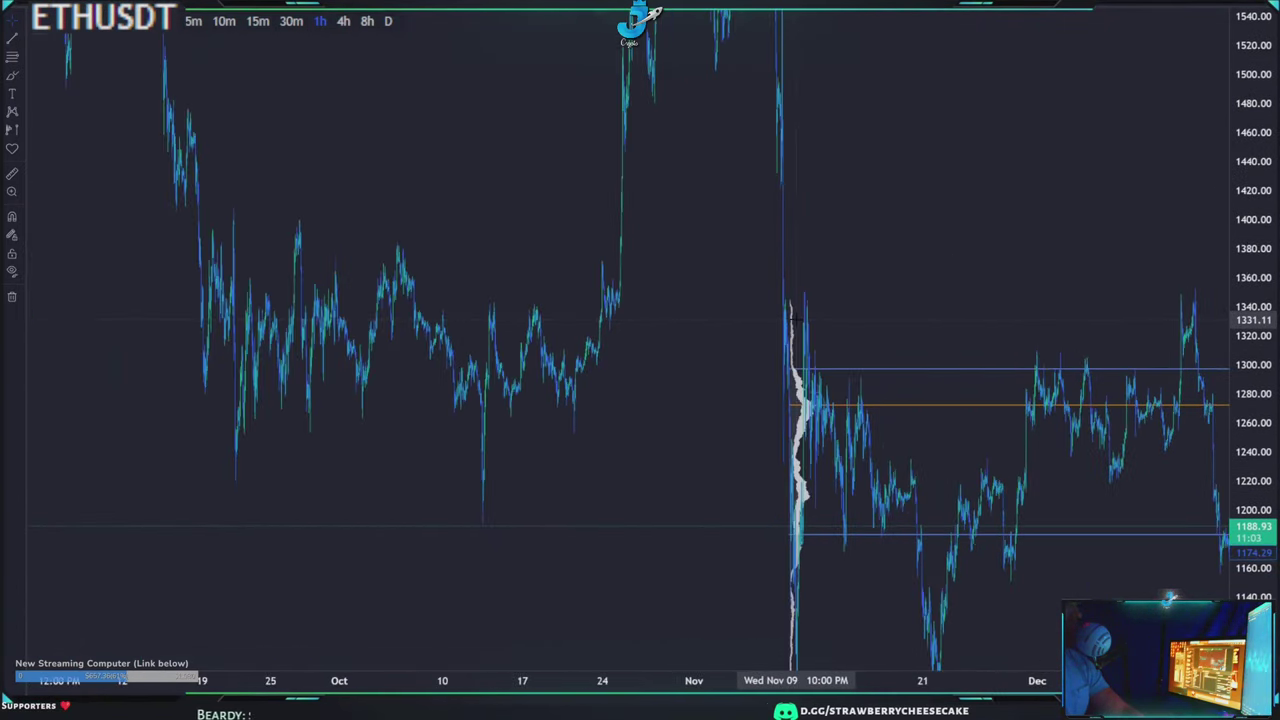
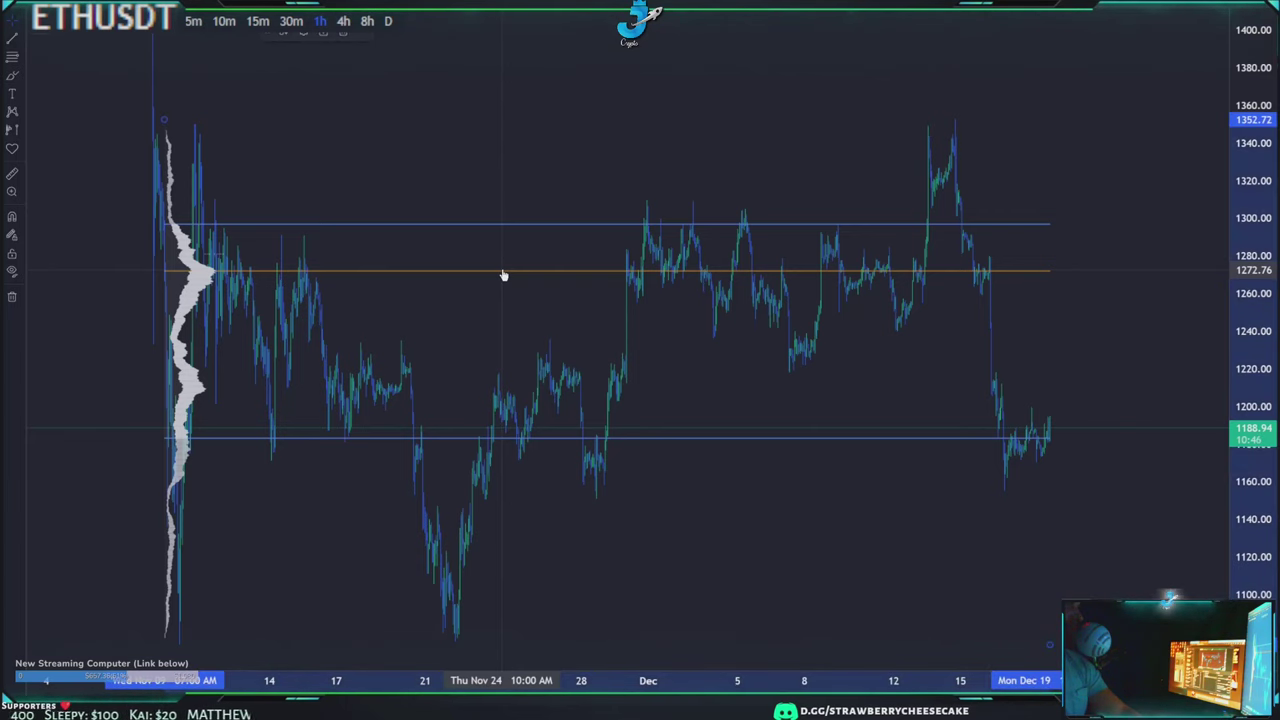
left_click_drag(538, 163, 583, 137)
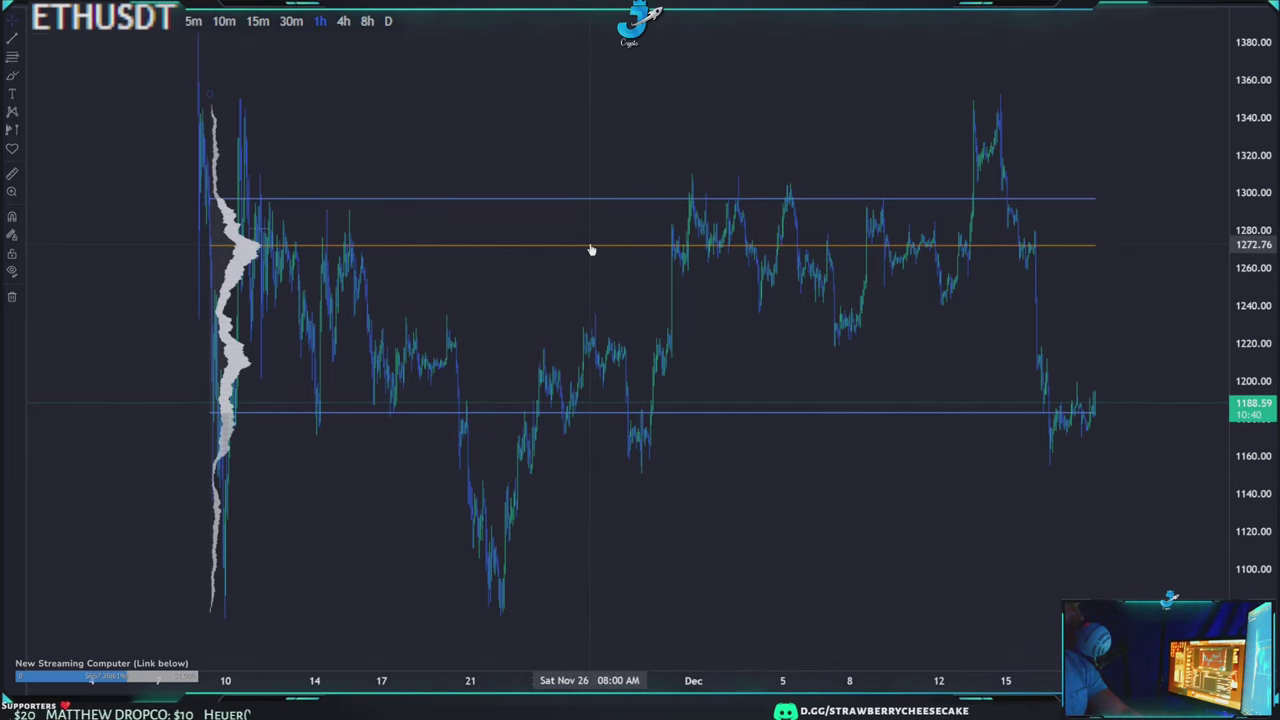
scroll(471, 147, "up", 2)
left_click_drag(422, 149, 560, 137)
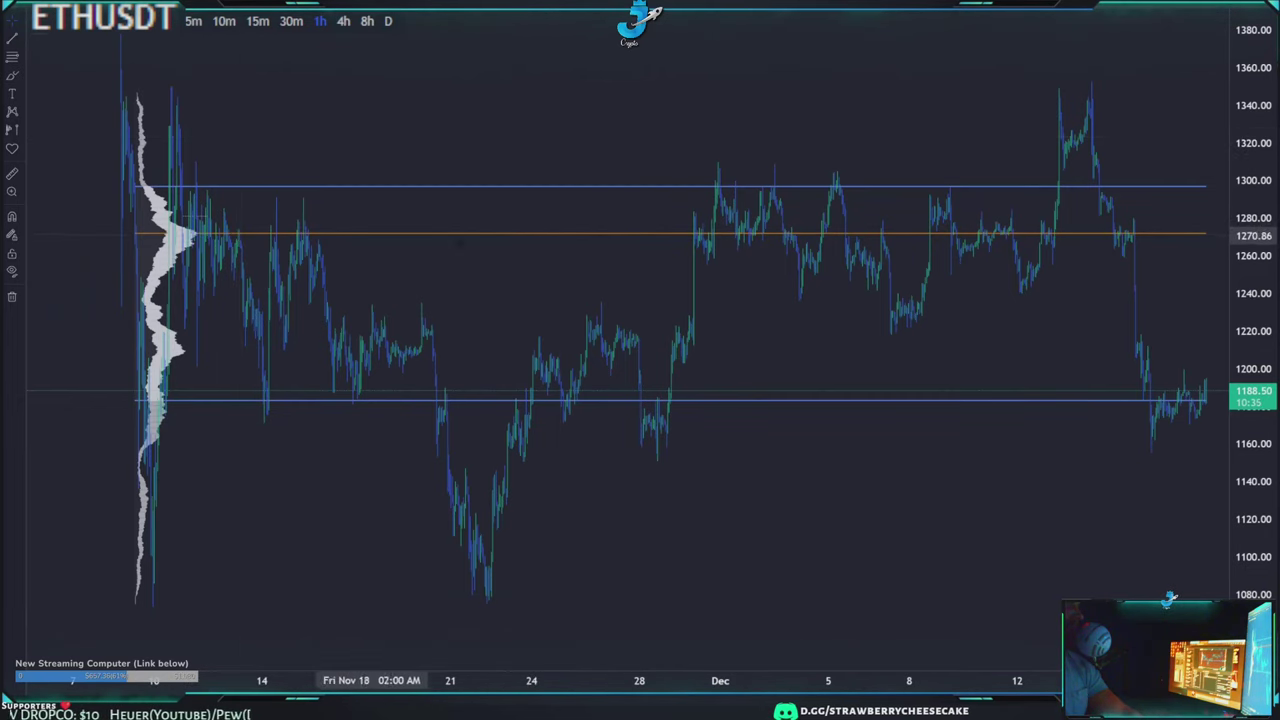
left_click_drag(654, 181, 617, 190)
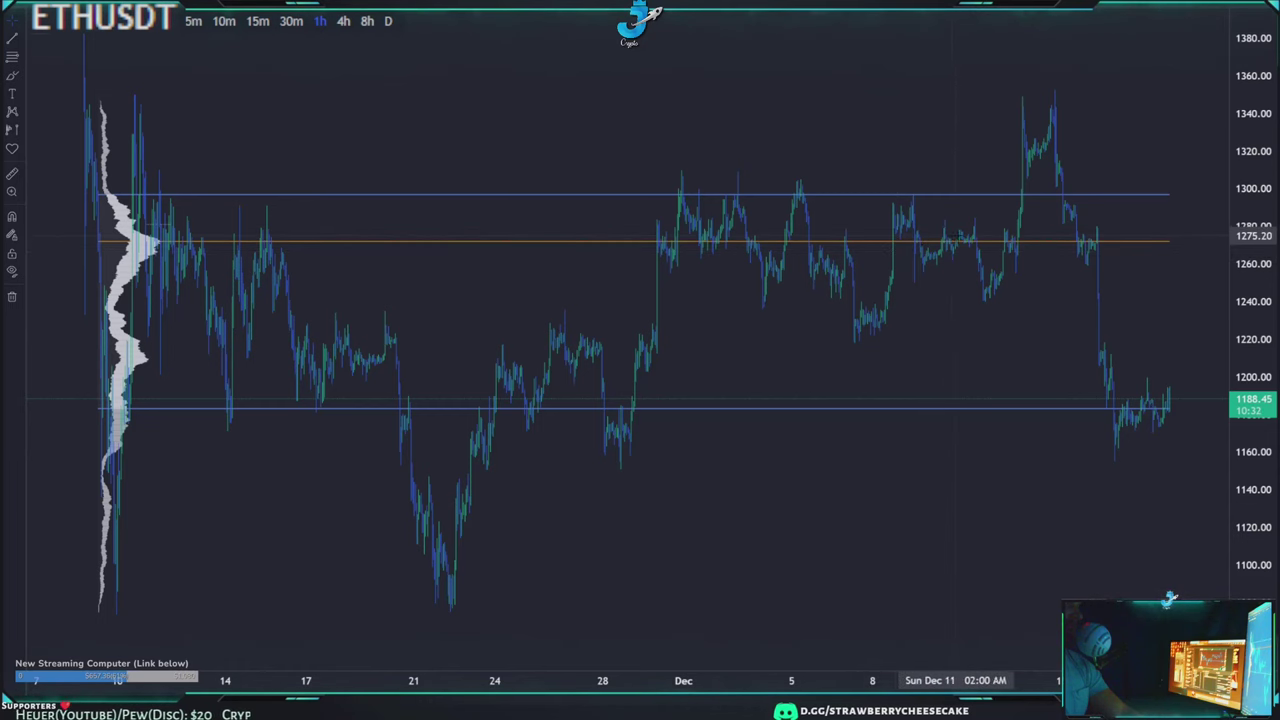
left_click_drag(493, 102, 468, 129)
scroll(486, 106, "down", 1)
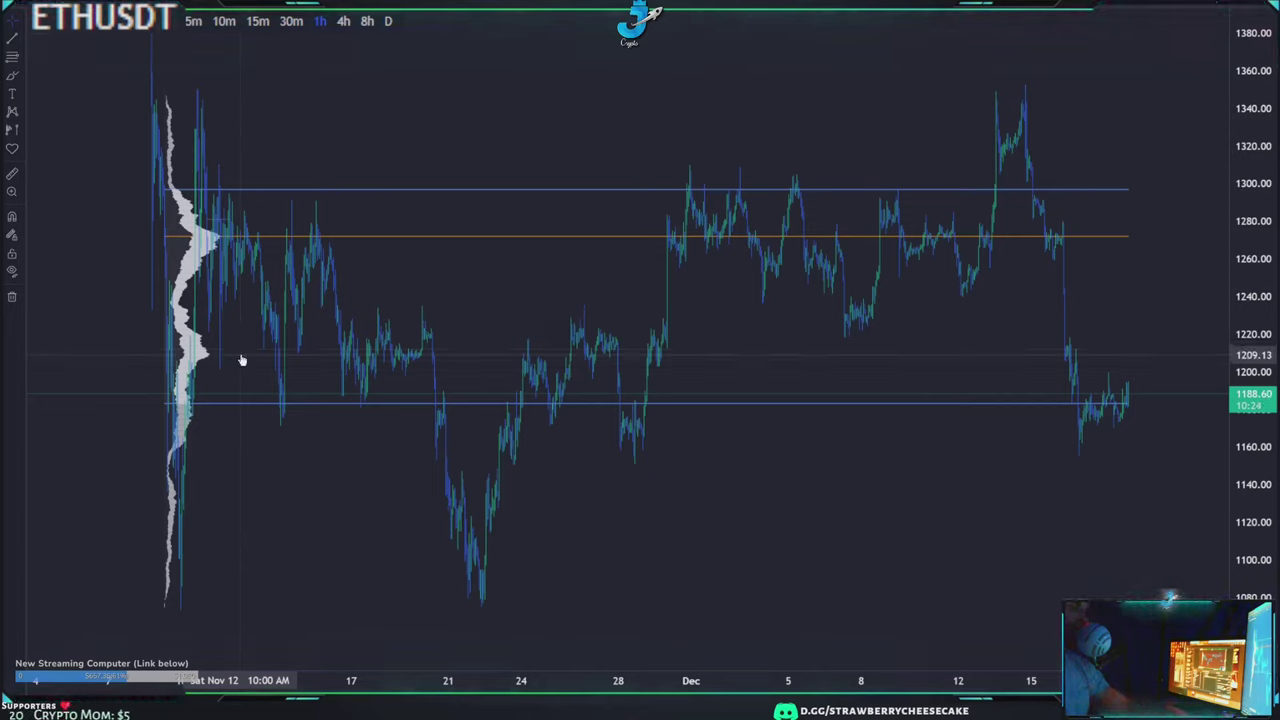
- Mark the volume profile's lower peak with a horizontal line at 1209.13, styled as a thicker solid white line
double_click(240, 357)
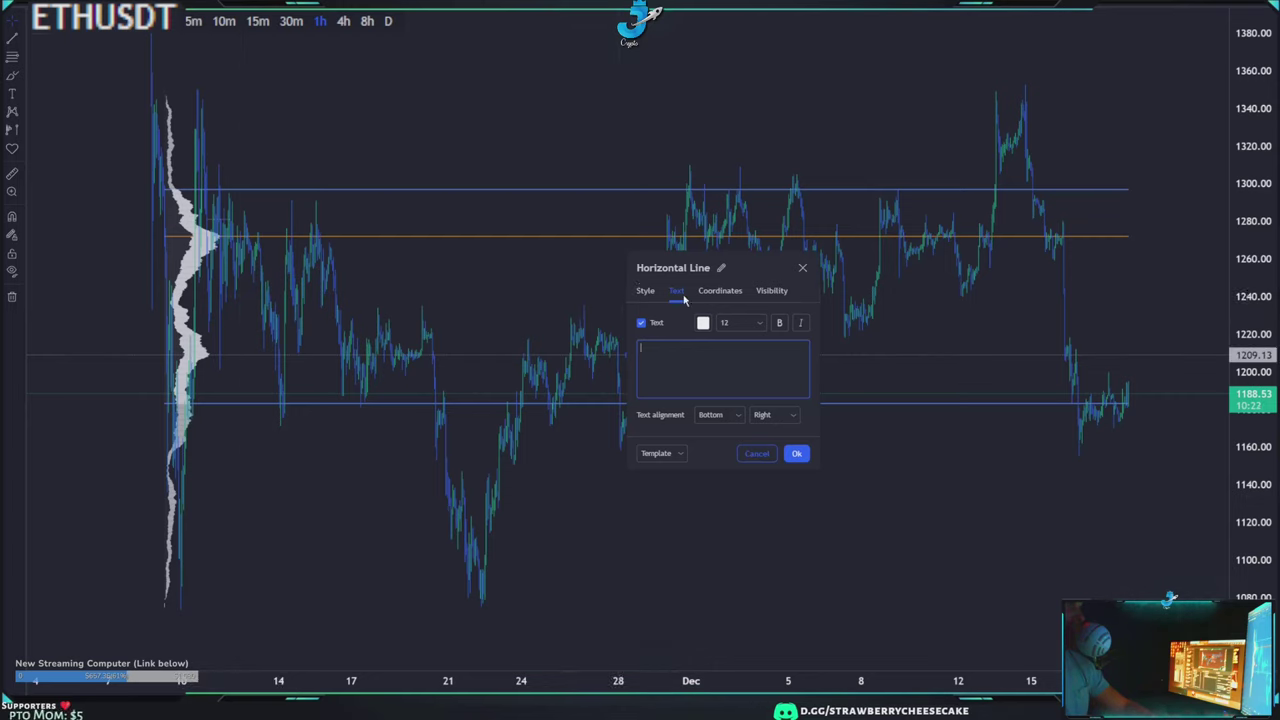
left_click(638, 292)
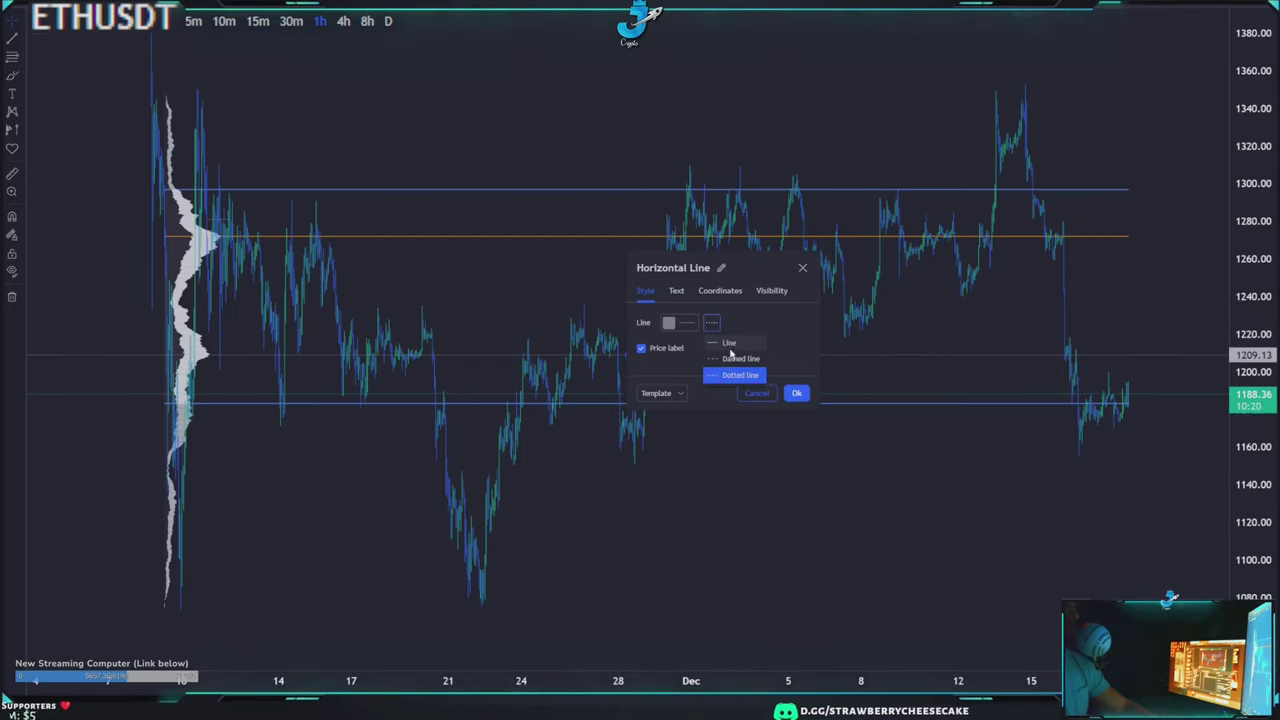
left_click(668, 322)
left_click(705, 357)
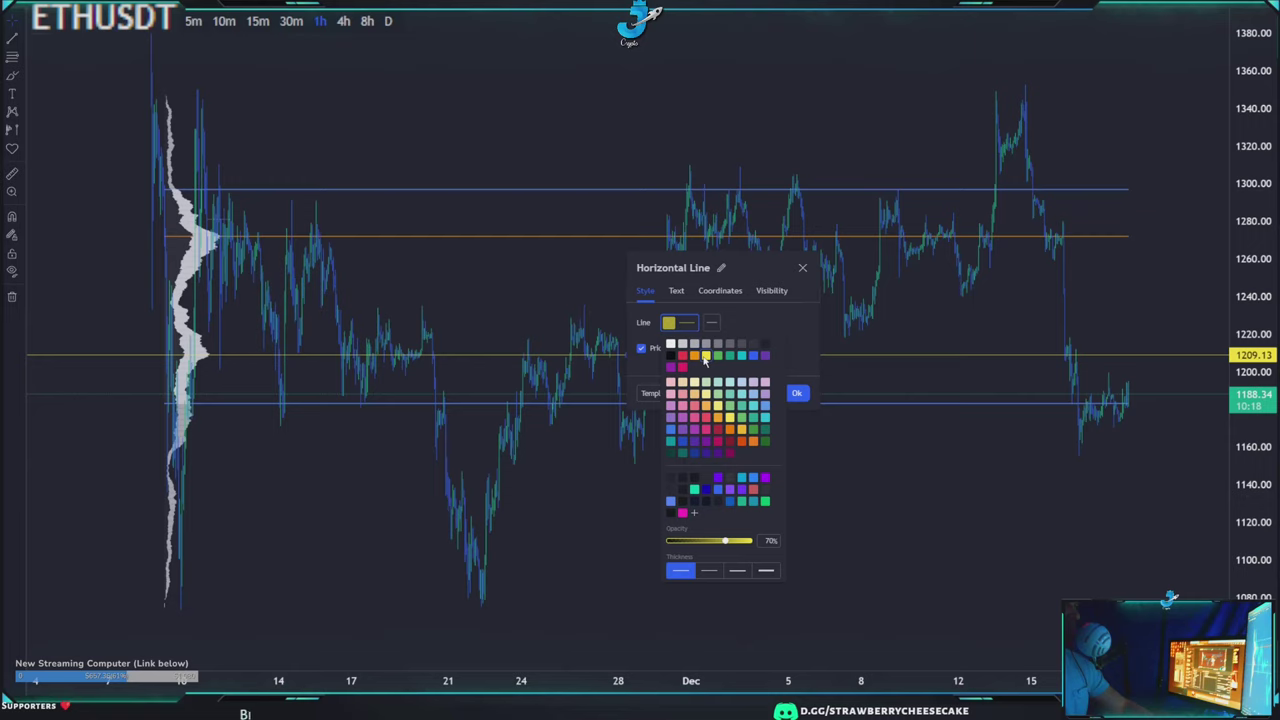
left_click(686, 343)
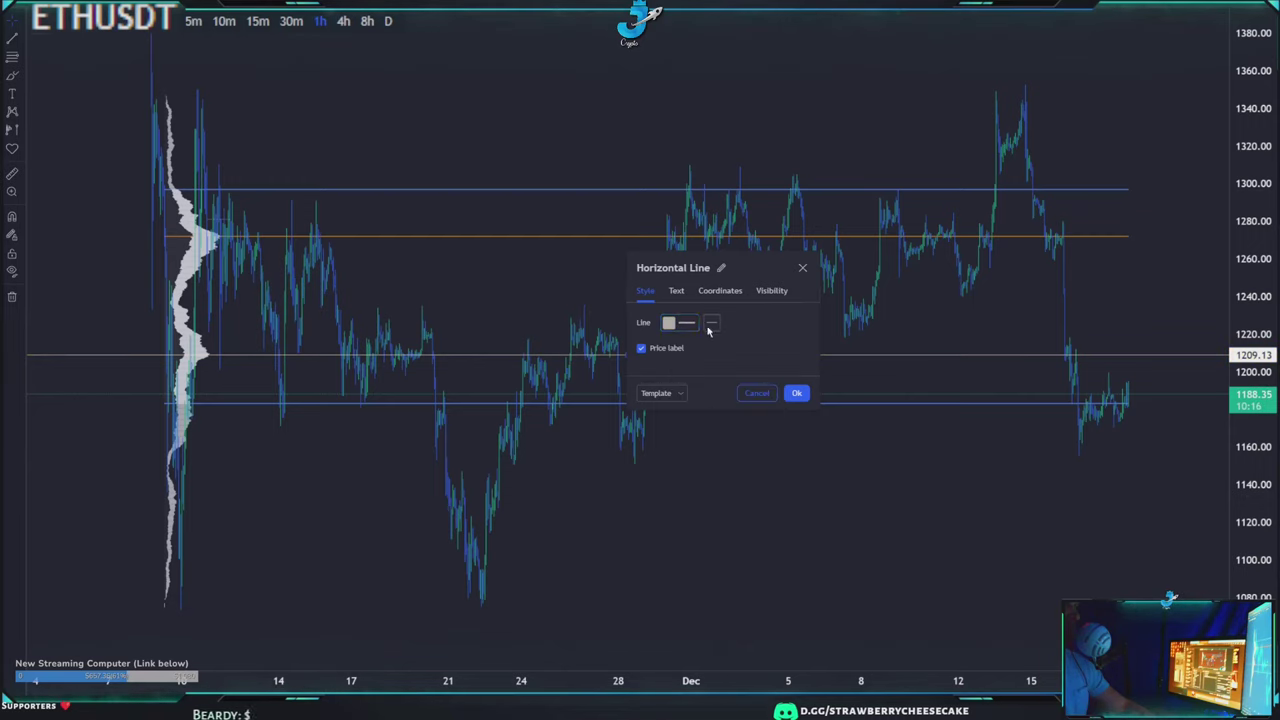
left_click(679, 330)
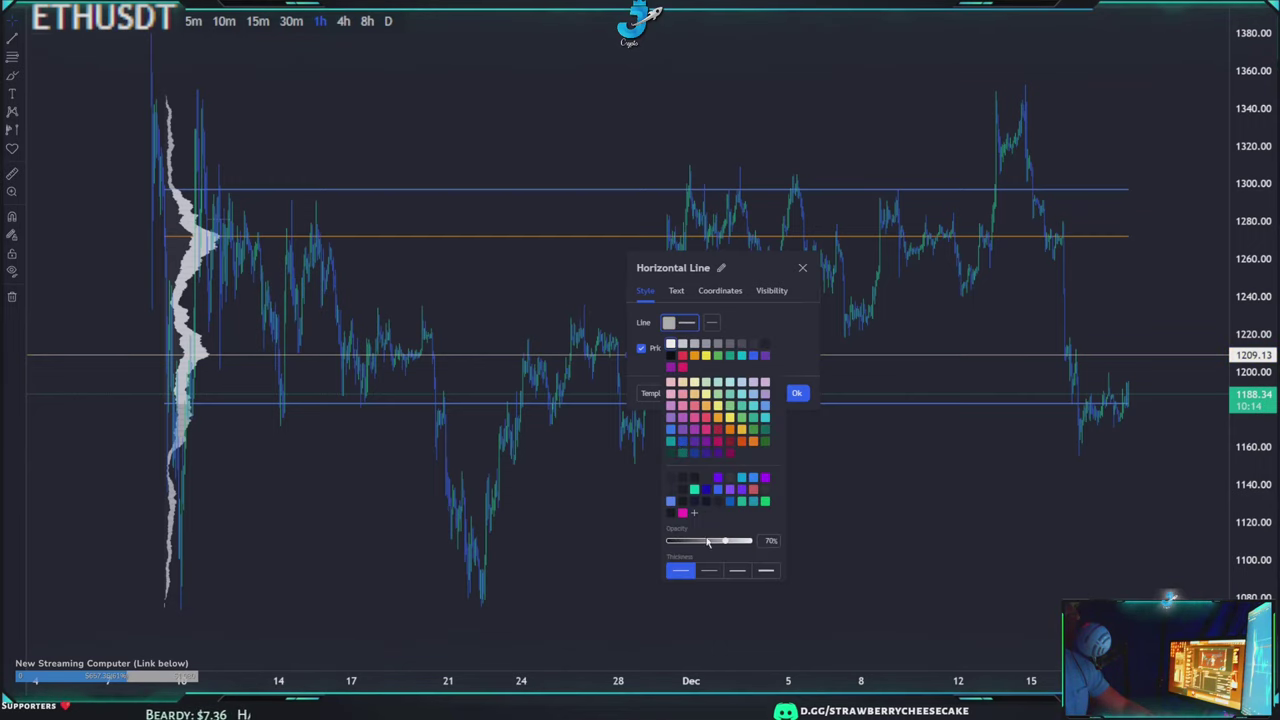
left_click(715, 574)
left_click(796, 392)
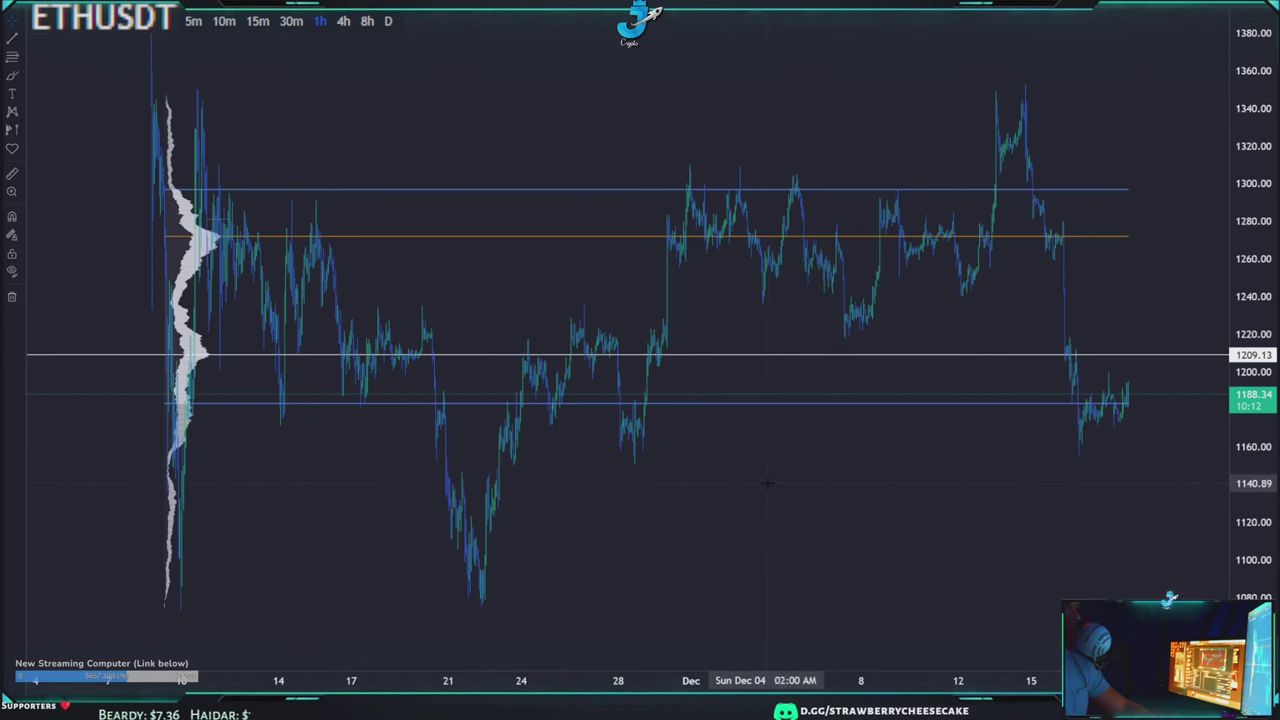
- Examine how price through mid-December reacts to the value area edges, the point of control and the white horizontal line
scroll(792, 516, "down", 2)
left_click_drag(792, 516, 740, 513)
scroll(880, 467, "down", 1)
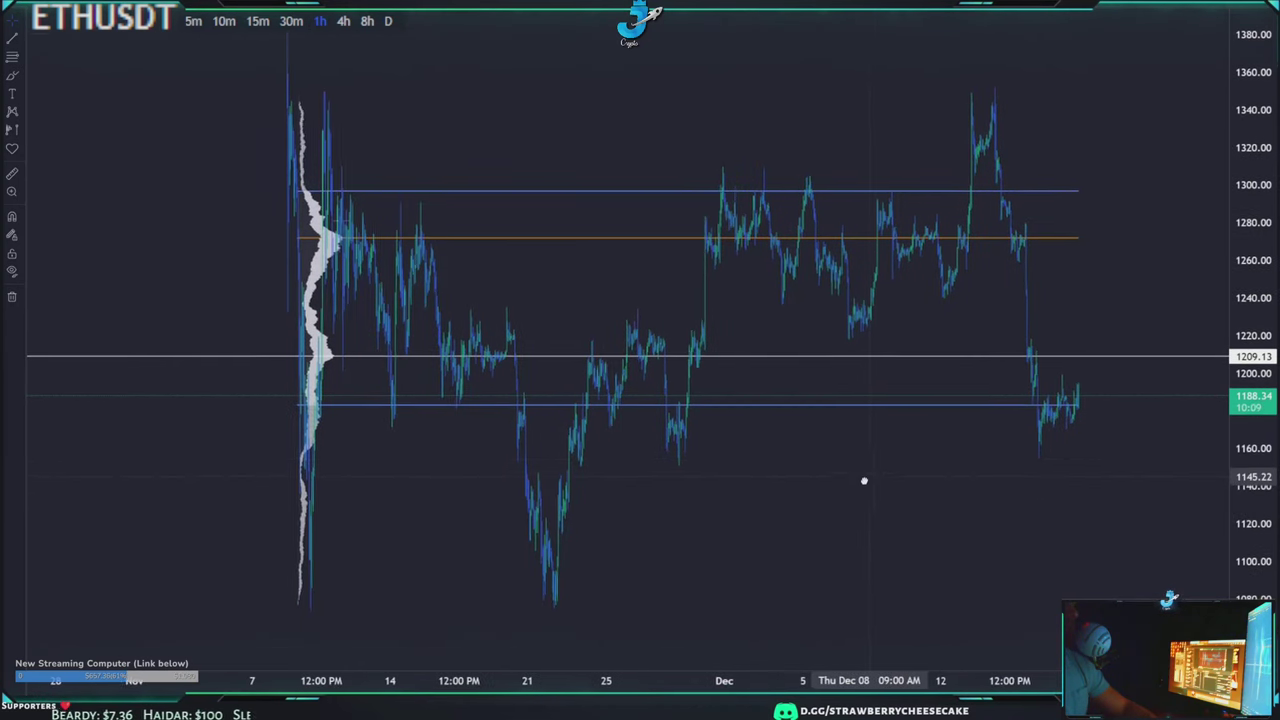
left_click_drag(863, 480, 774, 515)
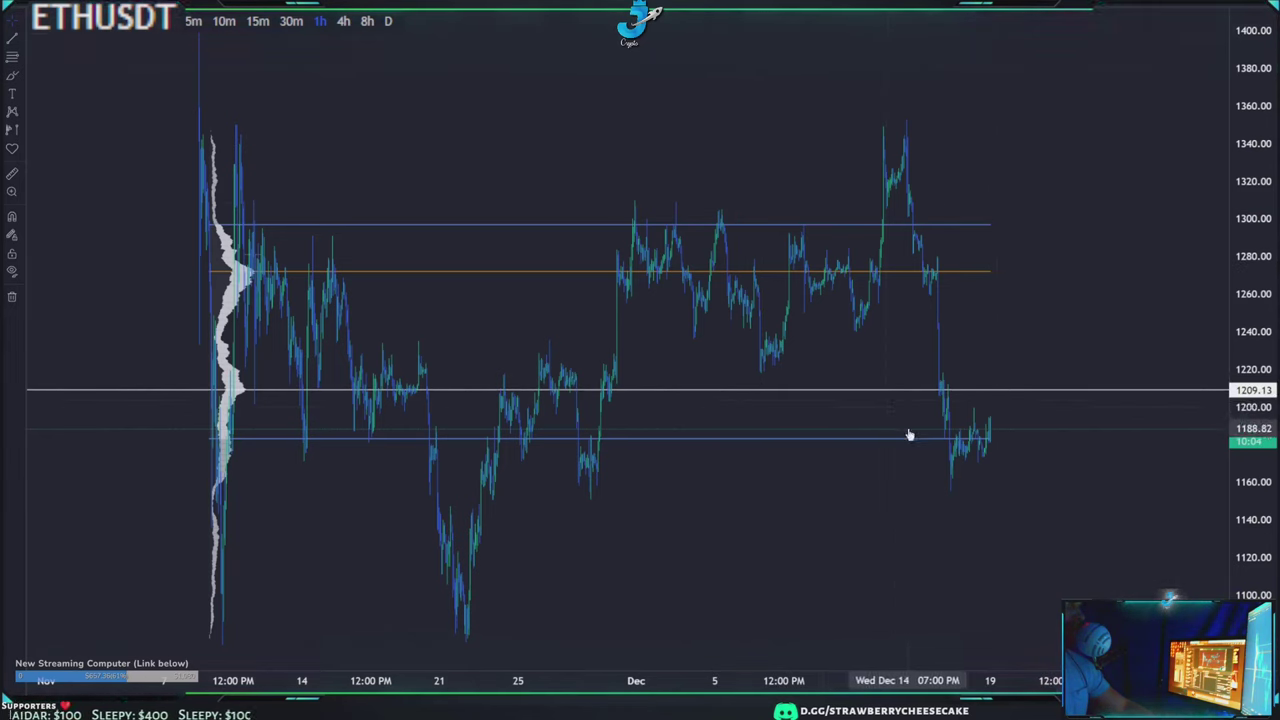
left_click_drag(1038, 311, 1148, 303)
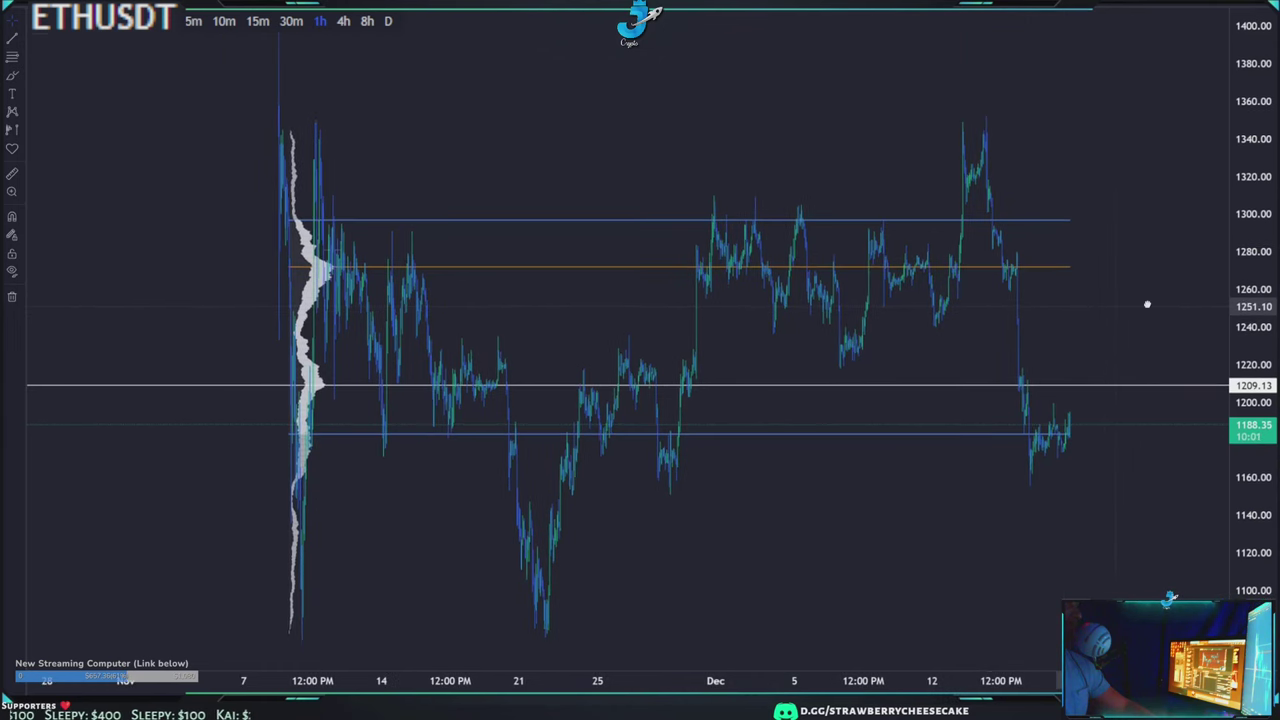
scroll(1146, 303, "up", 2)
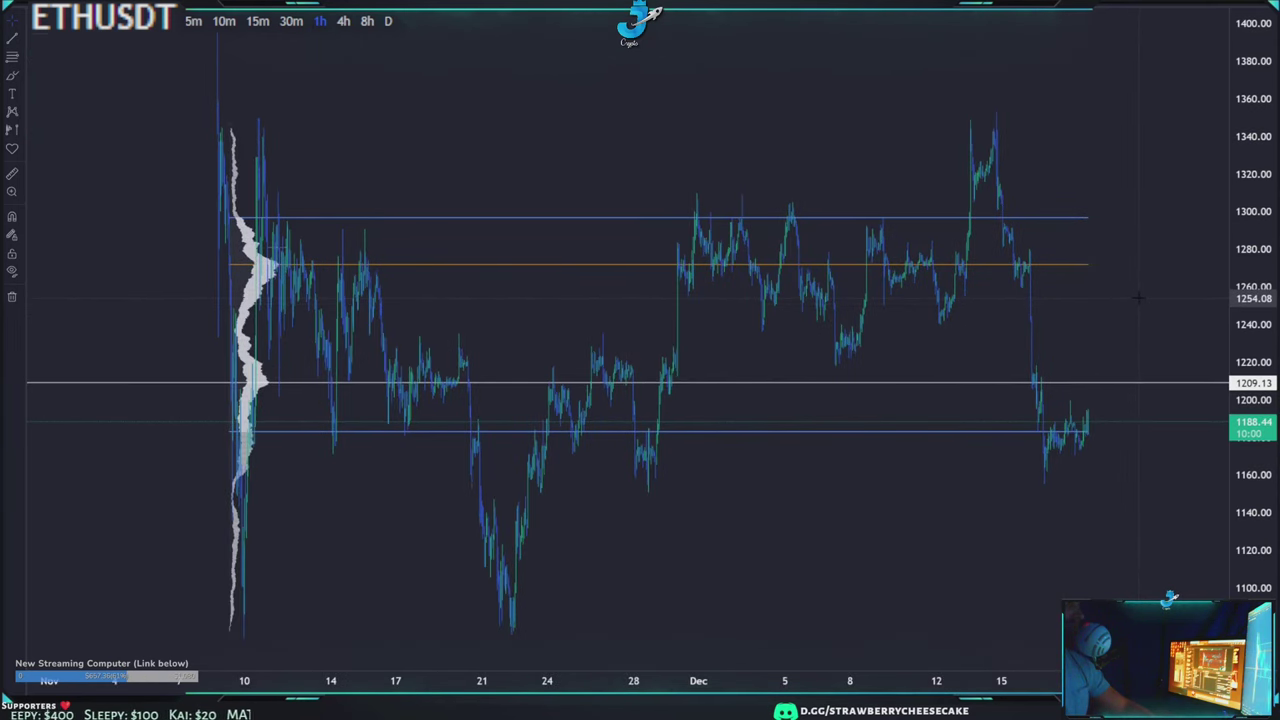
scroll(1142, 297, "up", 2)
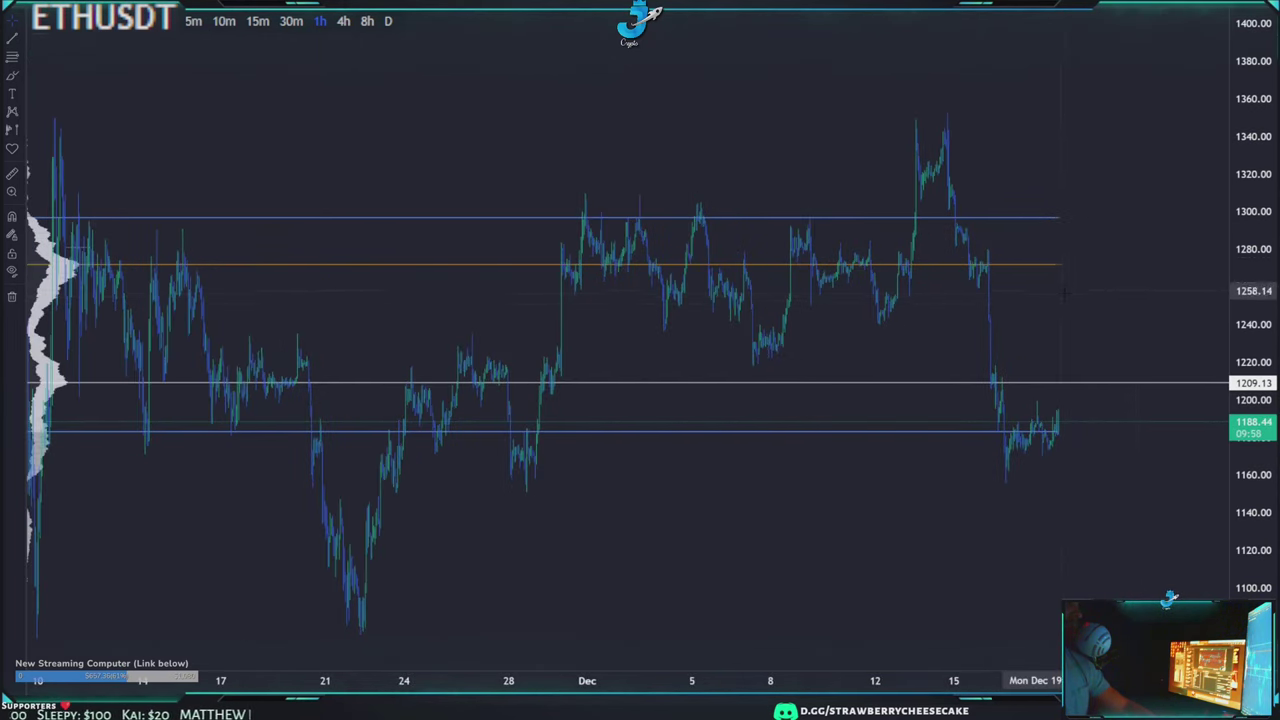
scroll(1075, 287, "down", 2)
left_click_drag(1122, 288, 1167, 302)
scroll(1167, 311, "right", 2)
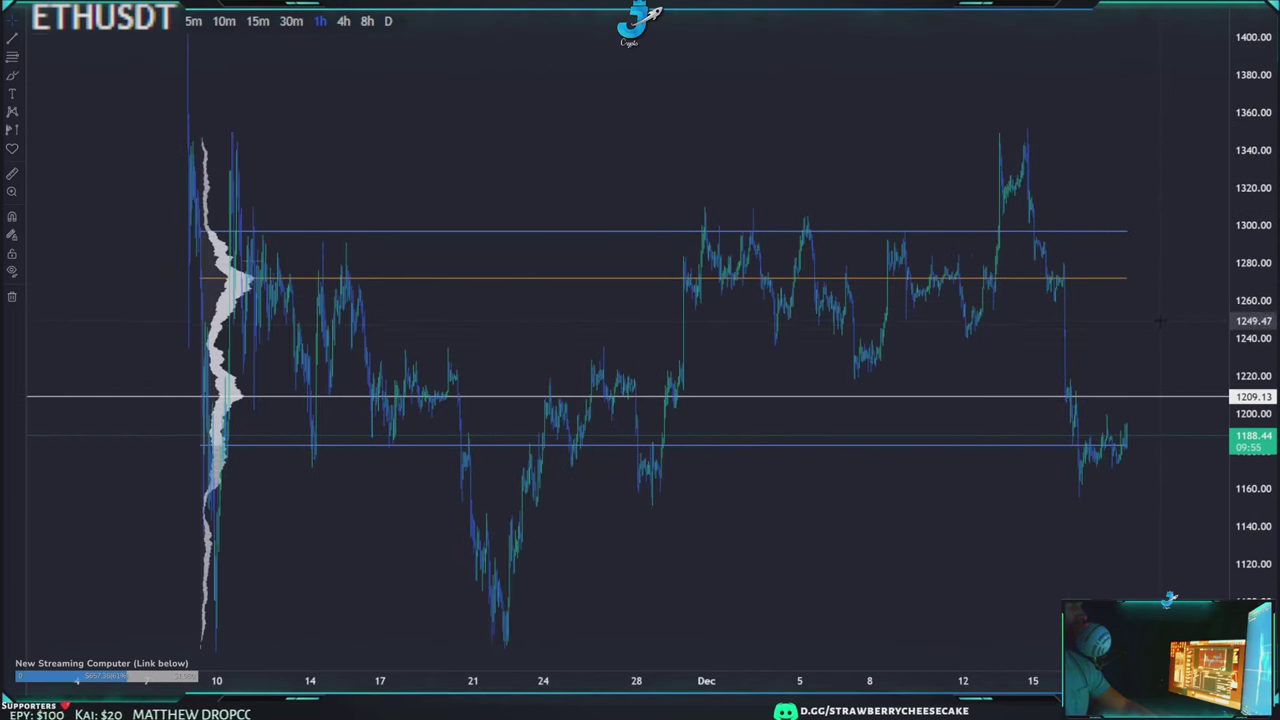
scroll(1155, 328, "up", 1)
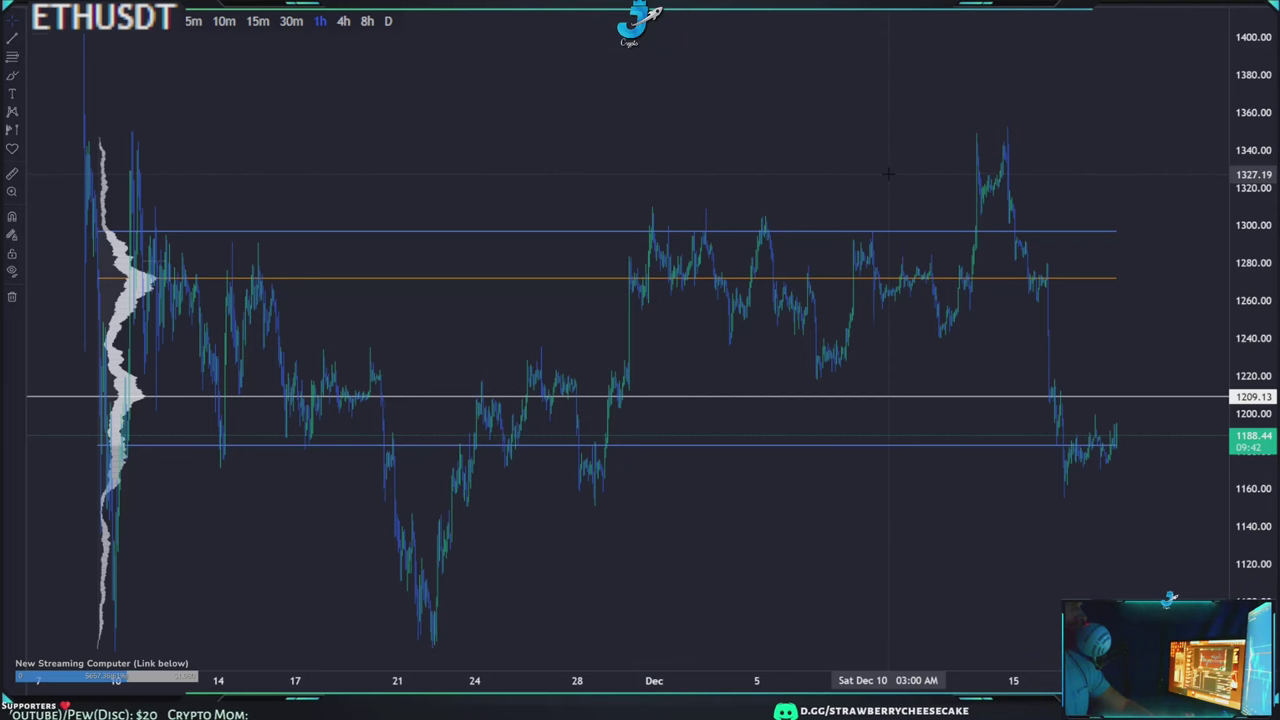
scroll(840, 195, "left", 1)
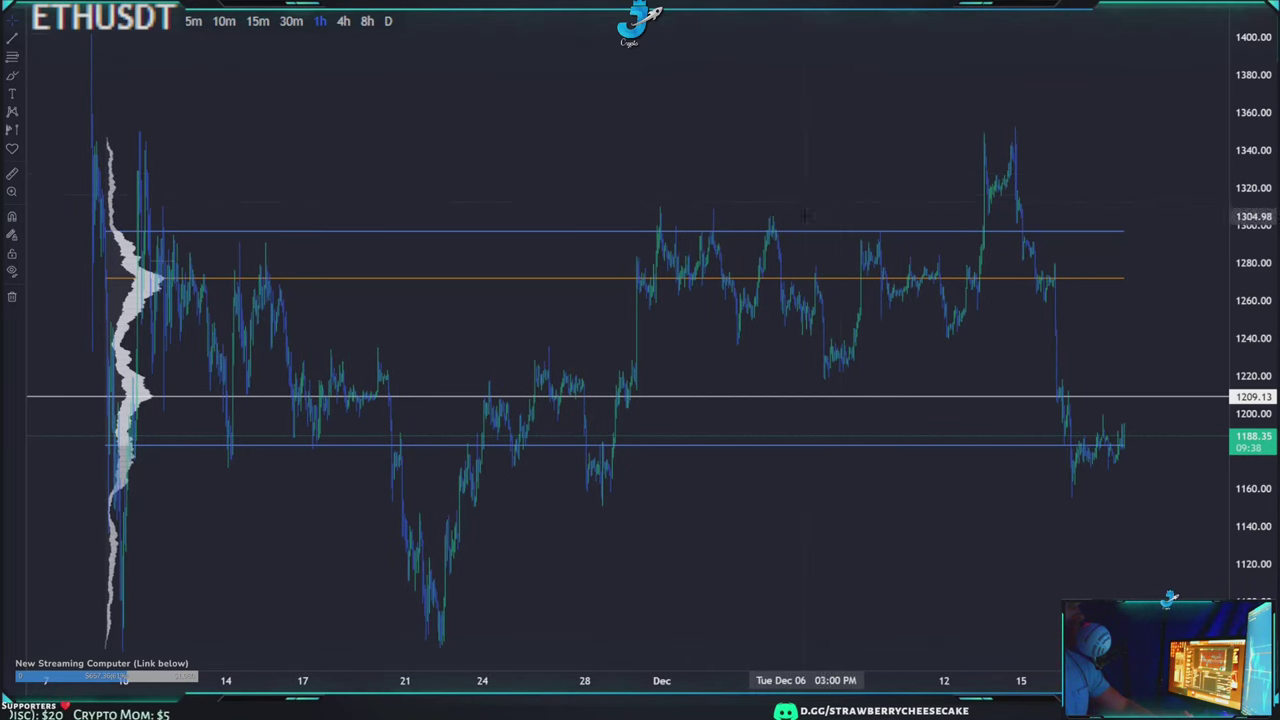
left_click_drag(802, 191, 774, 188)
scroll(773, 187, "down", 1)
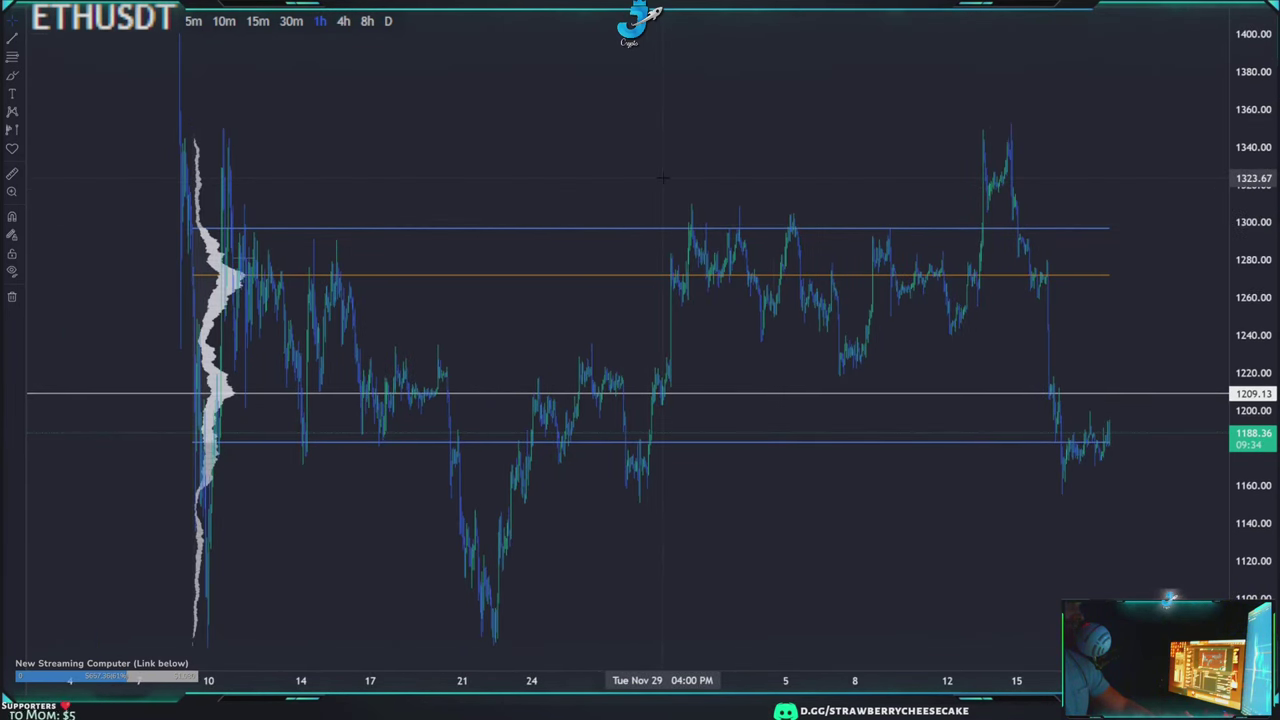
left_click_drag(662, 178, 651, 178)
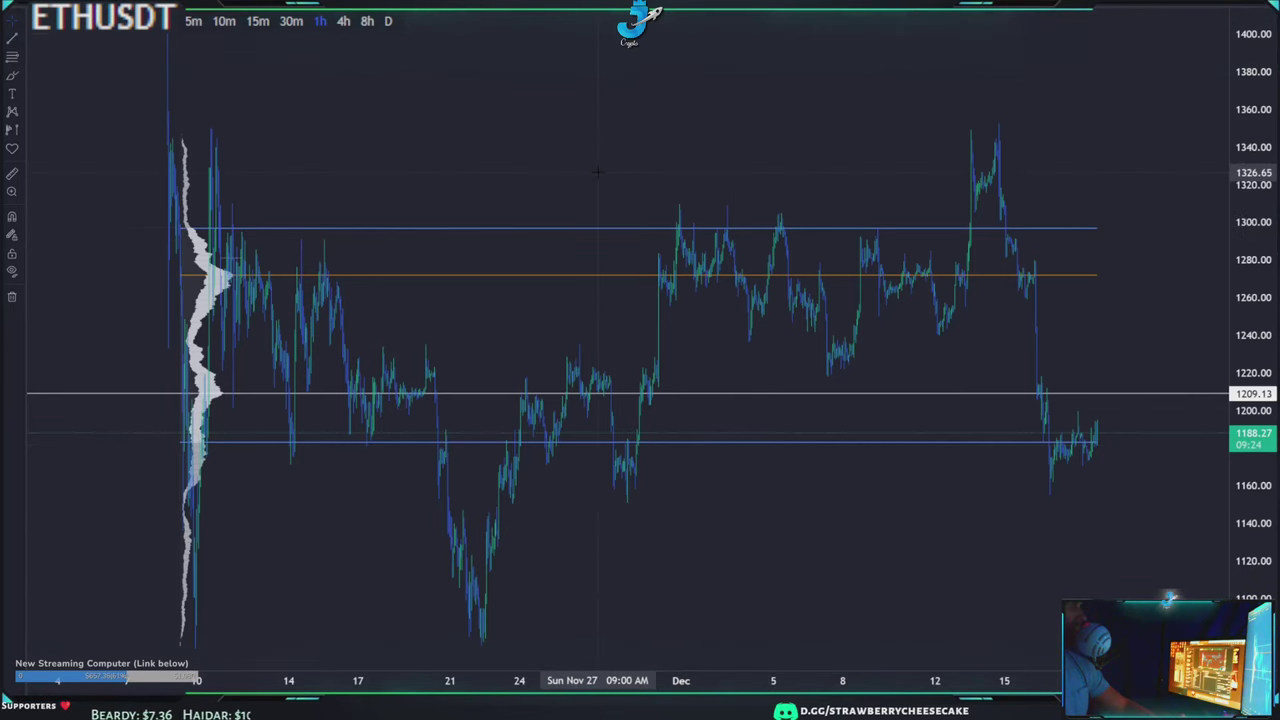
left_click_drag(602, 173, 630, 181)
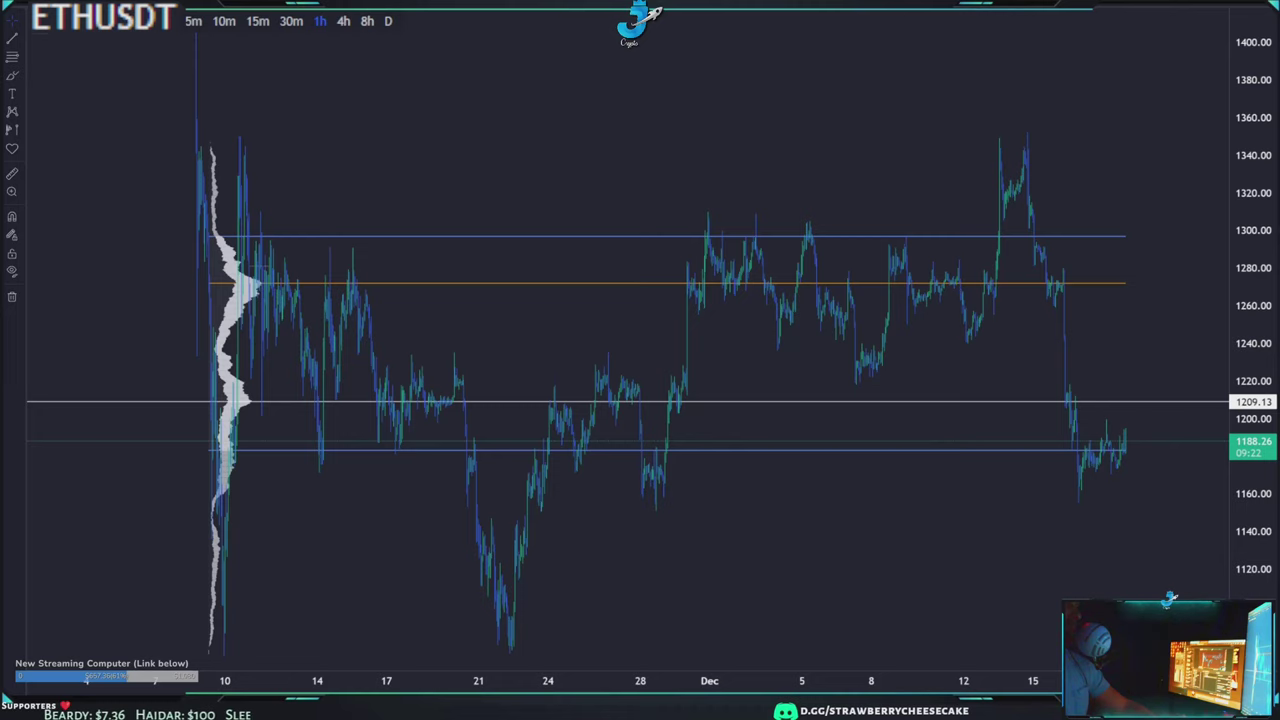
- On the BTCUSDT chart, delete the blue-lined volume profile and extend the end of the remaining profile to the latest candle
left_click(1279, 110)
left_click(1279, 110)
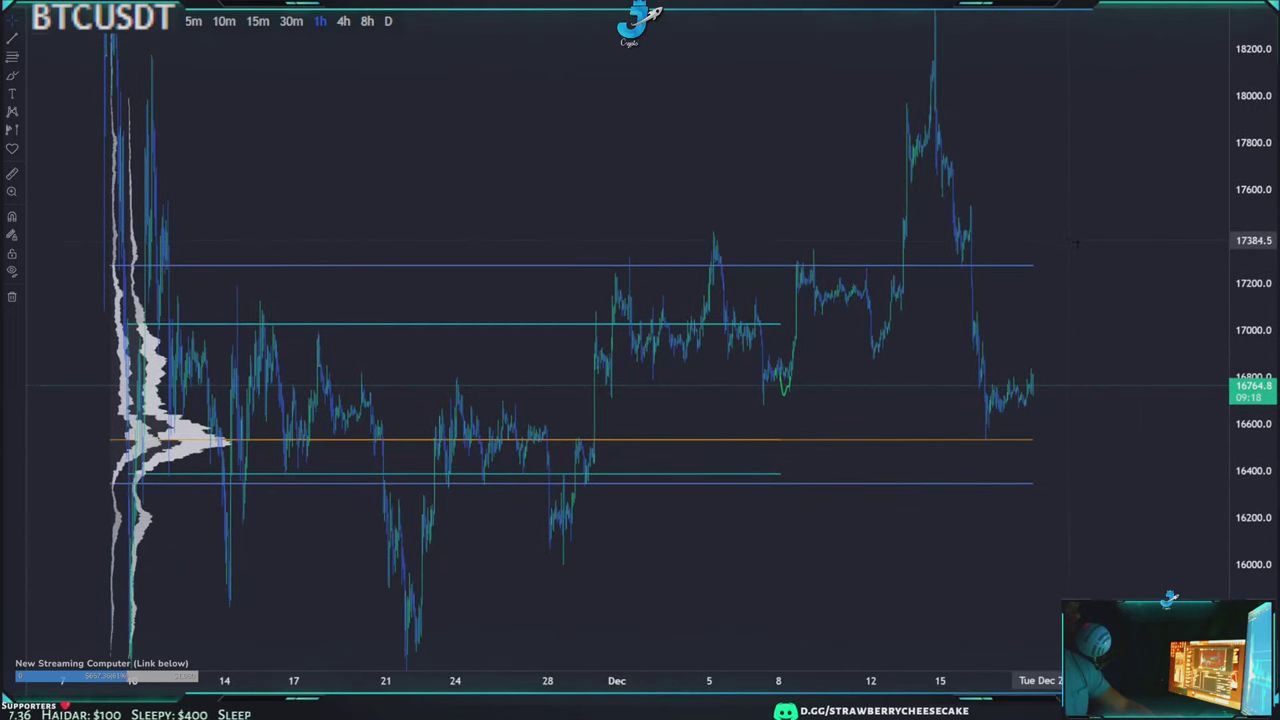
left_click_drag(1087, 329, 1149, 251)
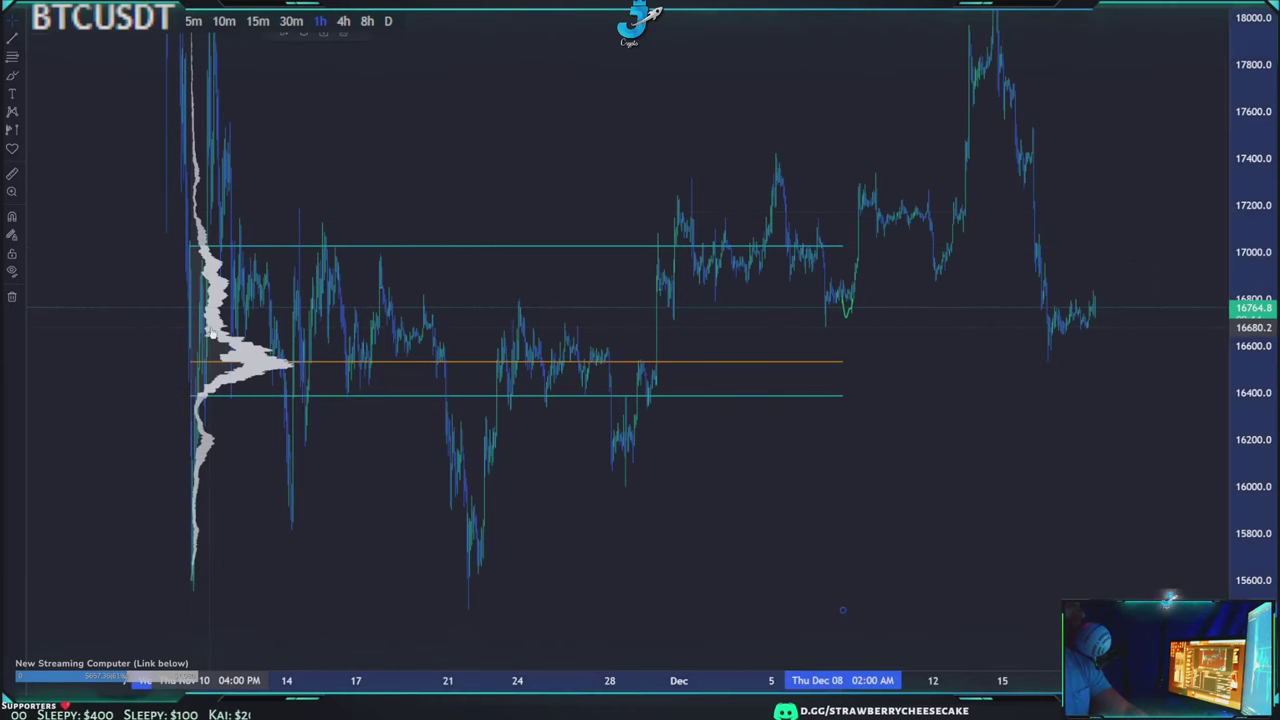
left_click_drag(843, 610, 1117, 588)
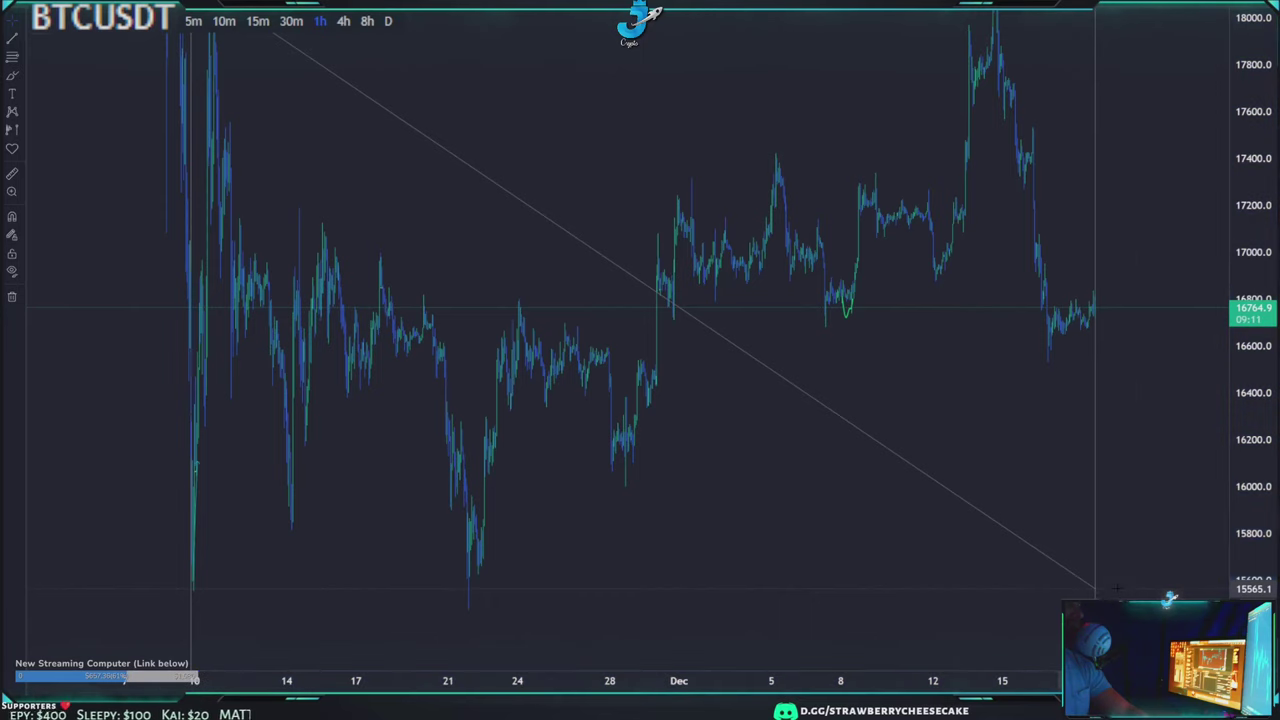
- Review the reference image of the D, b, p and B volume profile shapes, and return to the BTCUSDT chart
left_click_drag(1243, 440, 1240, 407)
left_click_drag(1103, 474, 1000, 524)
scroll(1158, 542, "up", 3)
scroll(1097, 527, "down", 3)
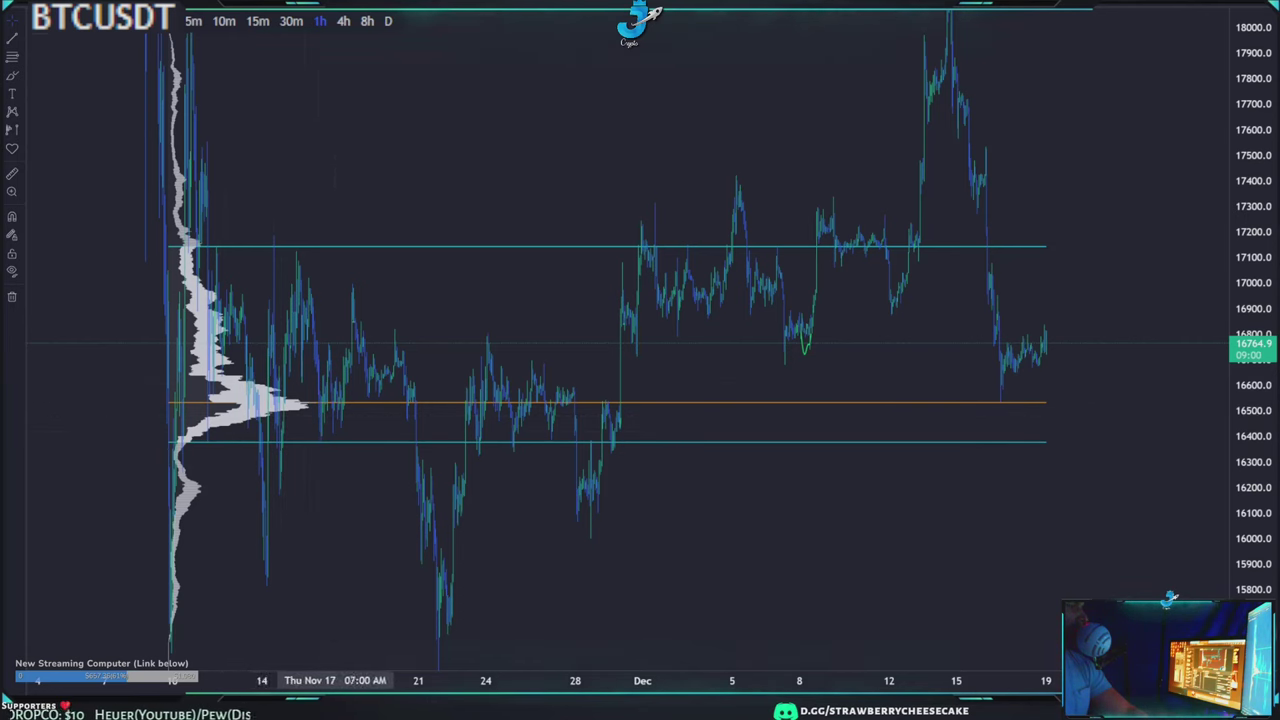
mouse_move(278, 704)
left_click(180, 668)
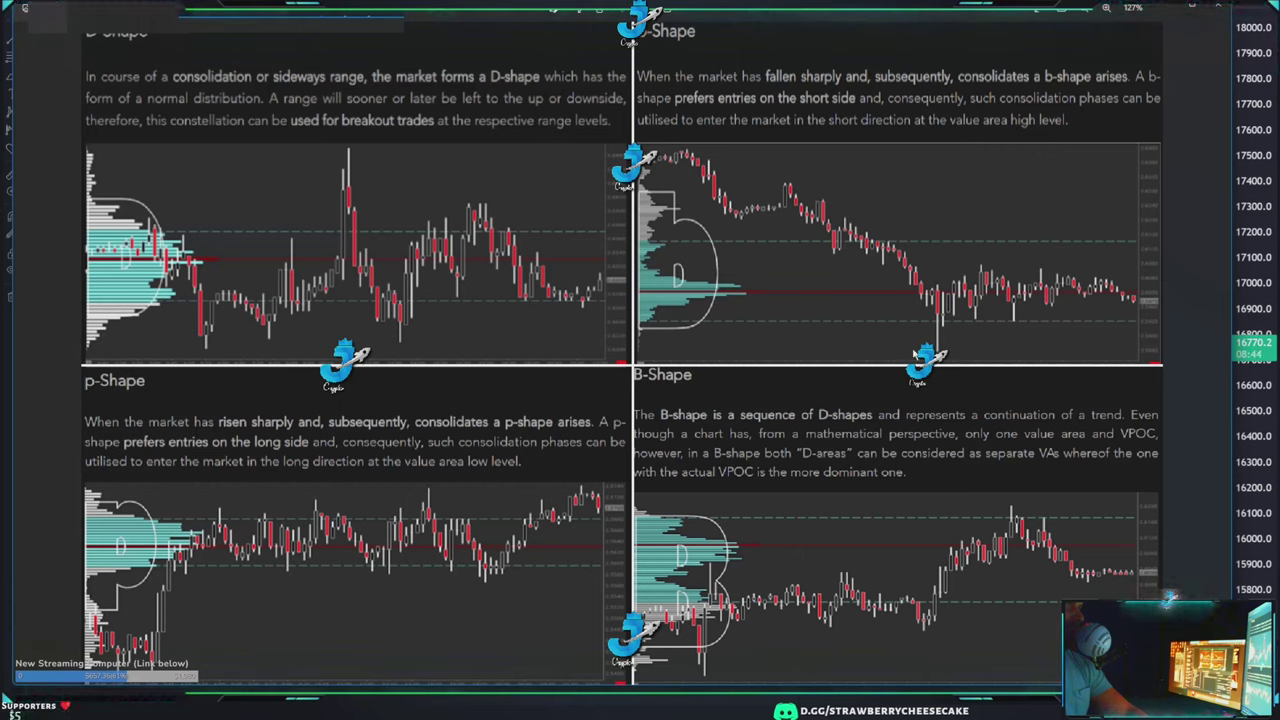
left_click(1166, 12)
- Examine how the mid-December low on the 1h chart meets the volume profile's point of control
left_click_drag(1062, 198, 1090, 249)
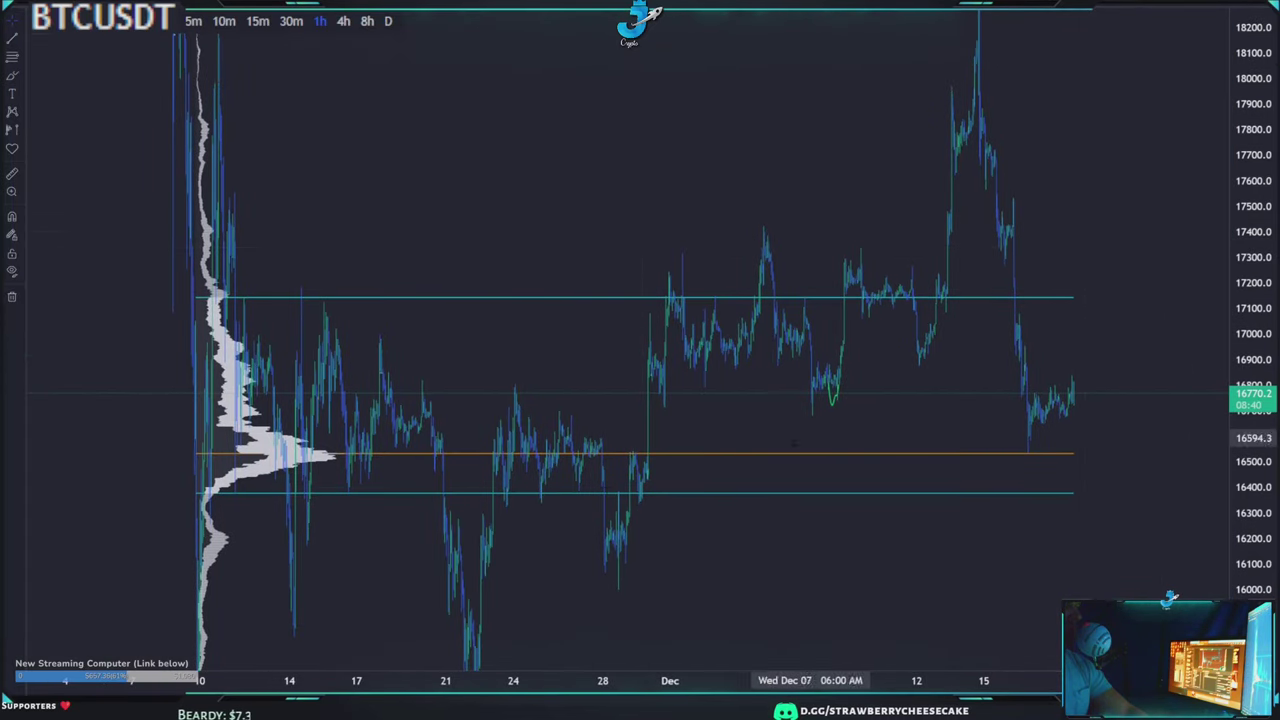
scroll(594, 489, "down", 1)
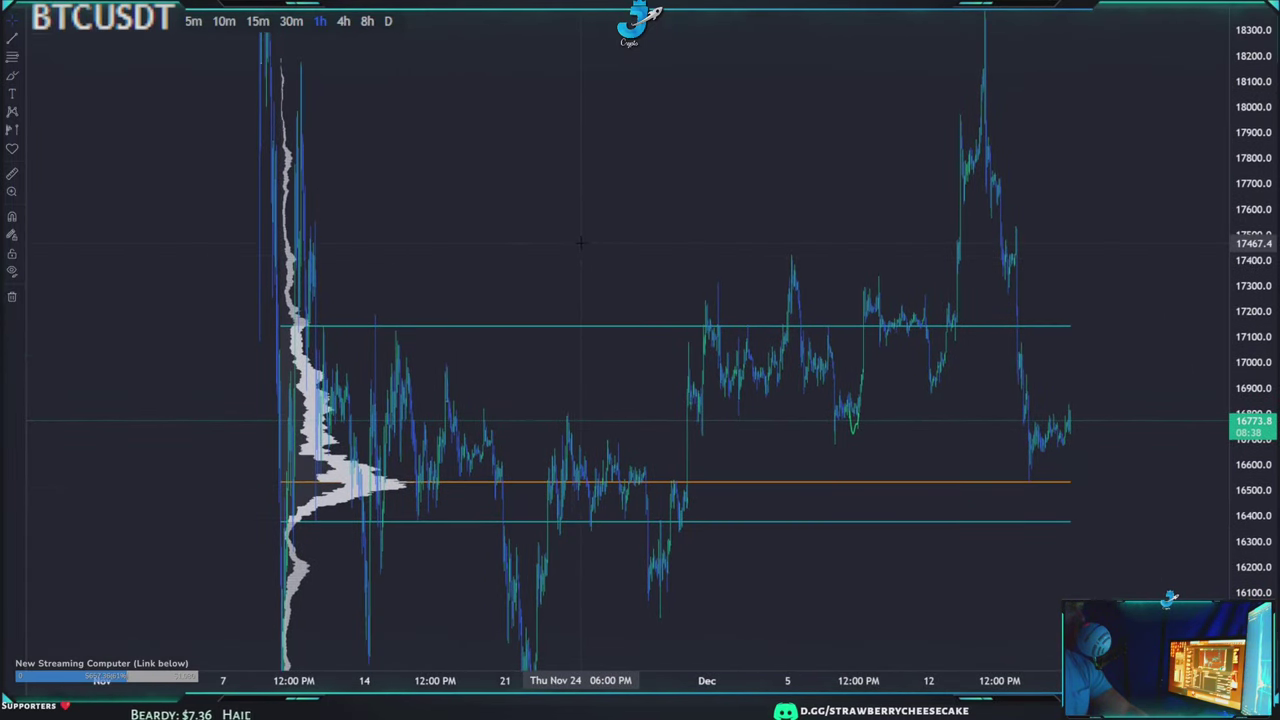
scroll(580, 242, "down", 1)
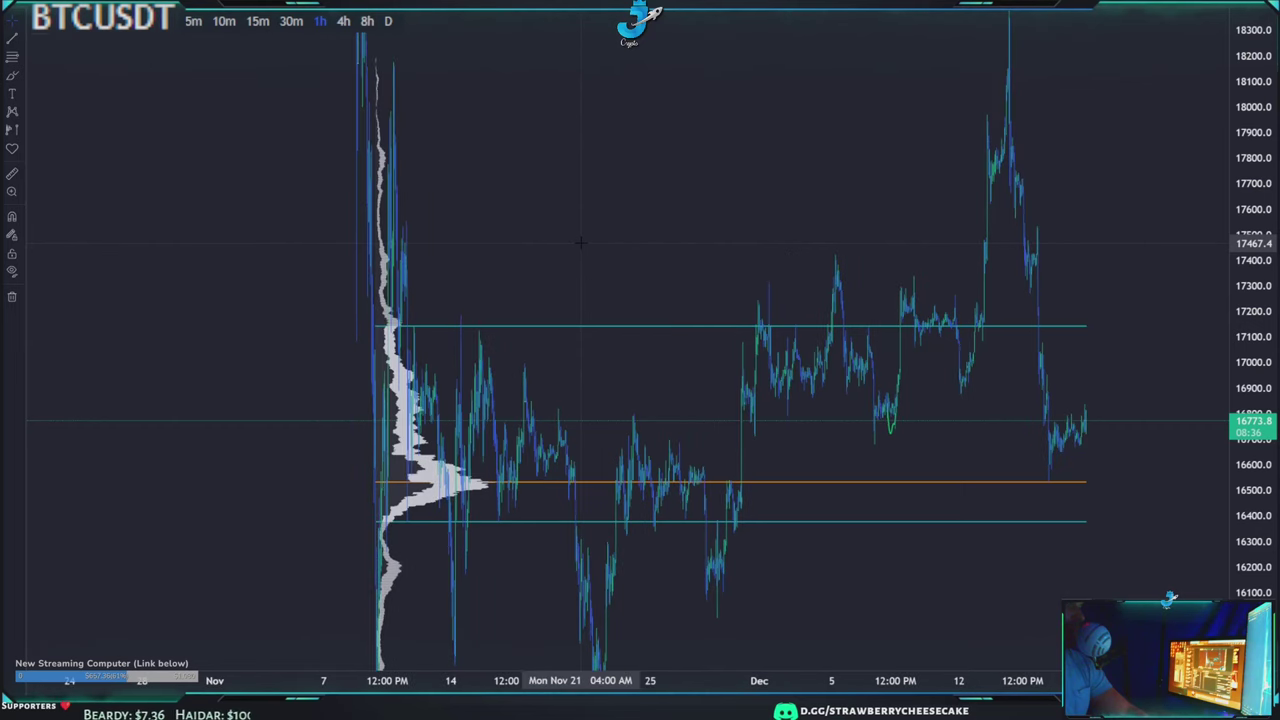
scroll(580, 242, "up", 1)
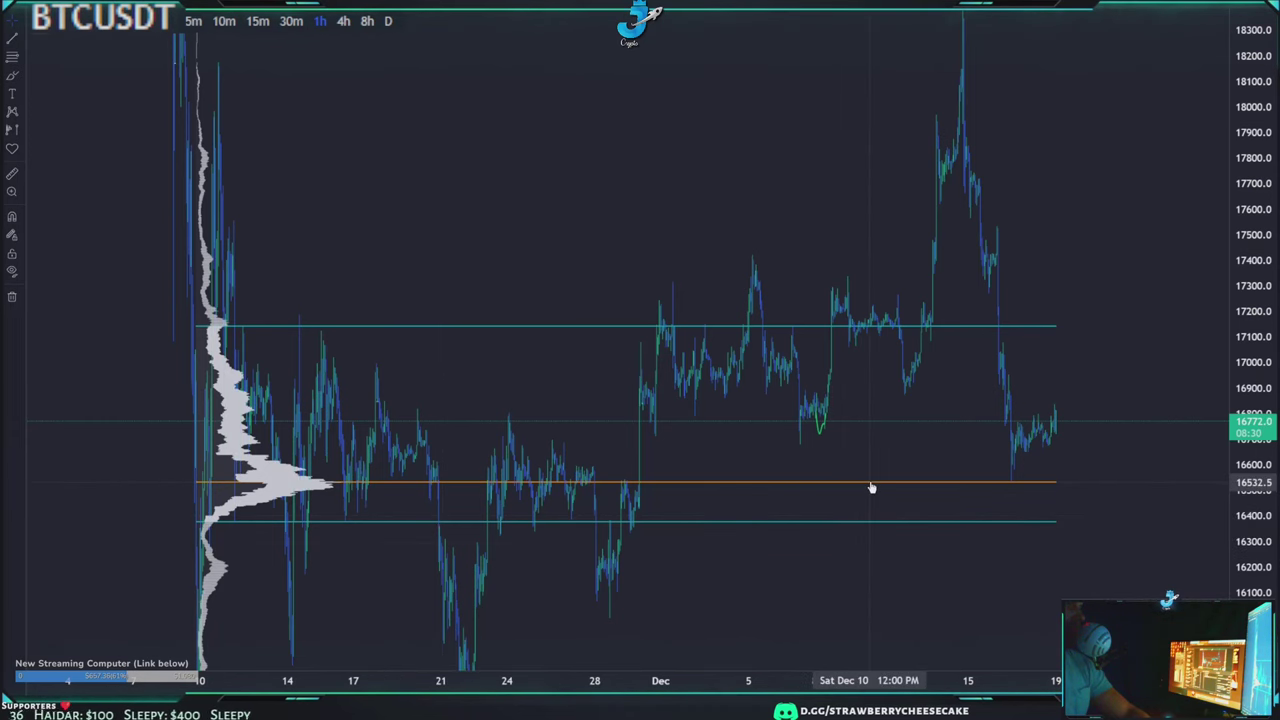
left_click_drag(893, 424, 945, 404)
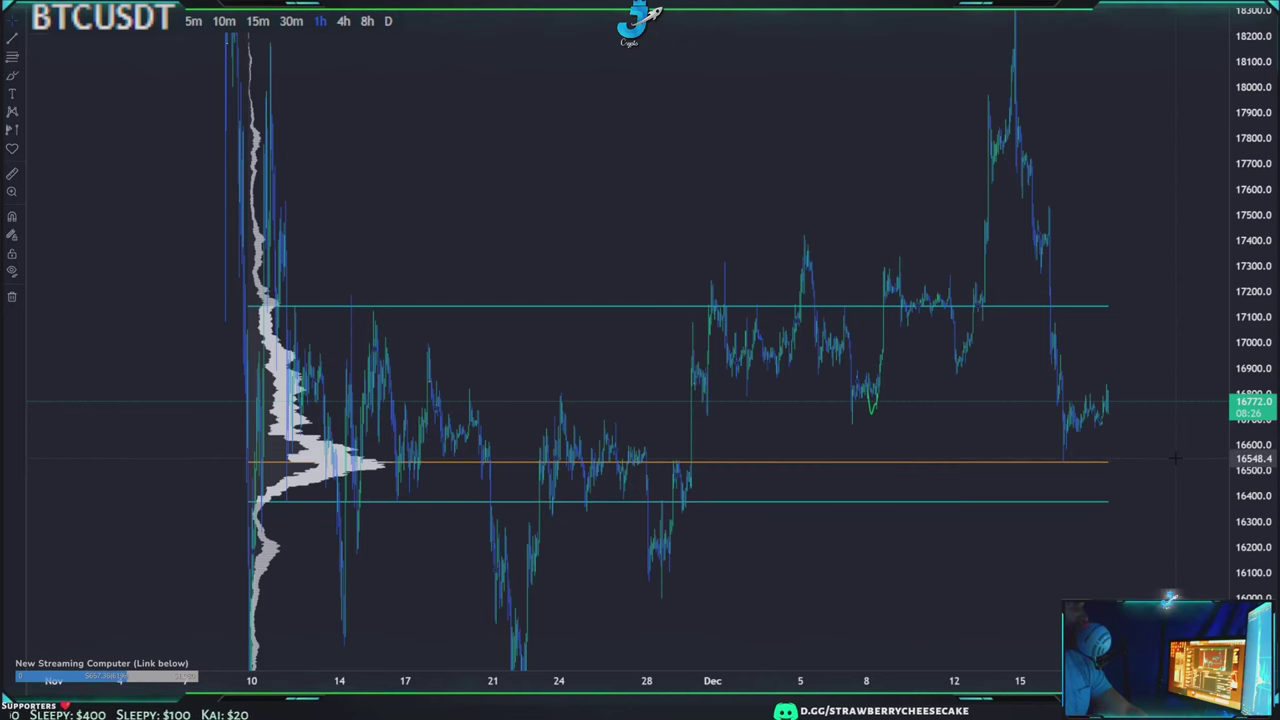
scroll(1175, 458, "up", 1)
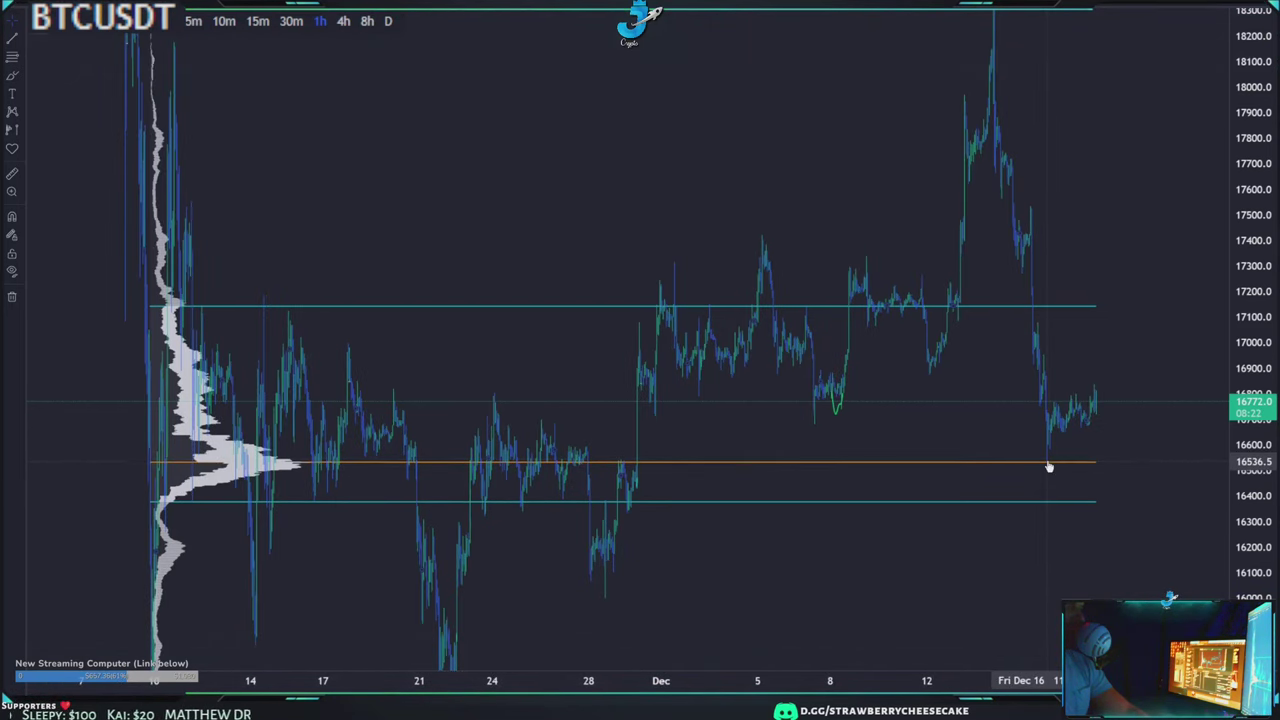
- Move the end of the volume profile back from the latest candle to Dec 16
left_click(1088, 501)
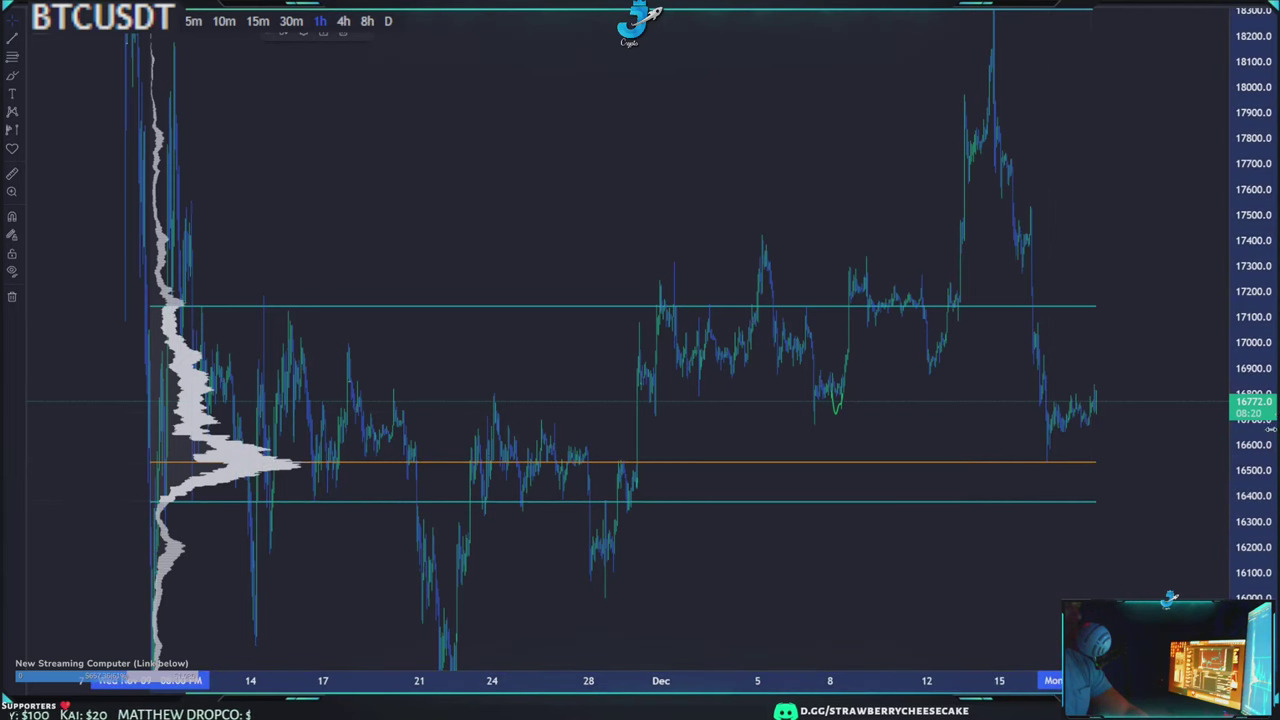
mouse_move(1271, 429)
left_mouse_down()
mouse_move(1241, 480)
mouse_move(1240, 548)
left_mouse_up()
left_click(1091, 606)
left_click(1092, 611)
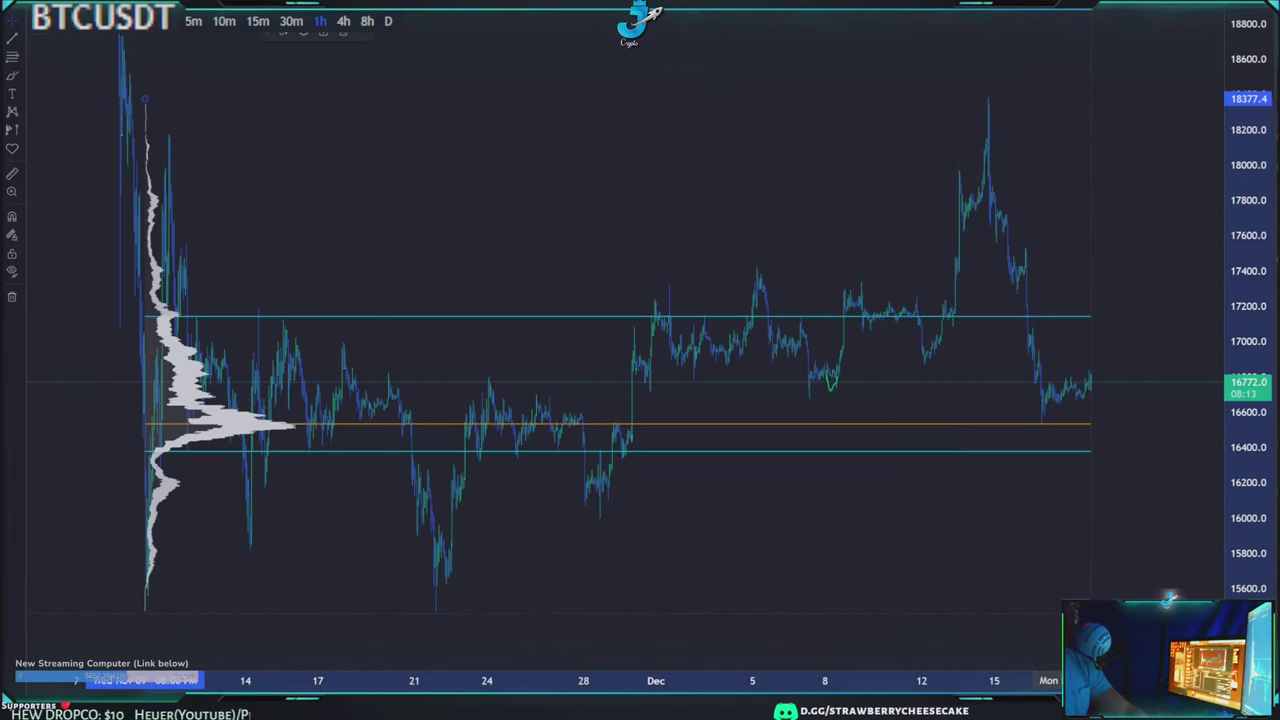
left_click_drag(1092, 611, 1023, 609)
left_click(1160, 502)
left_click_drag(1248, 485, 1249, 340)
left_click_drag(1102, 472, 1122, 438)
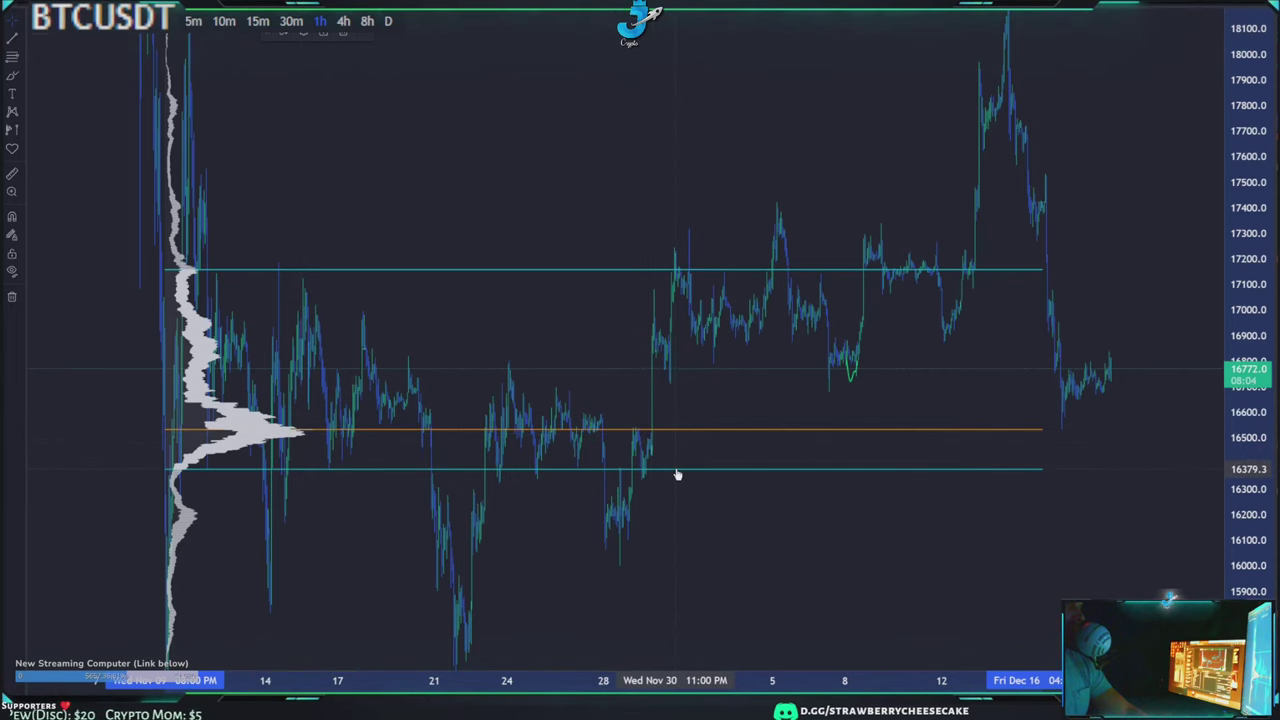
left_click_drag(1248, 548, 1248, 600)
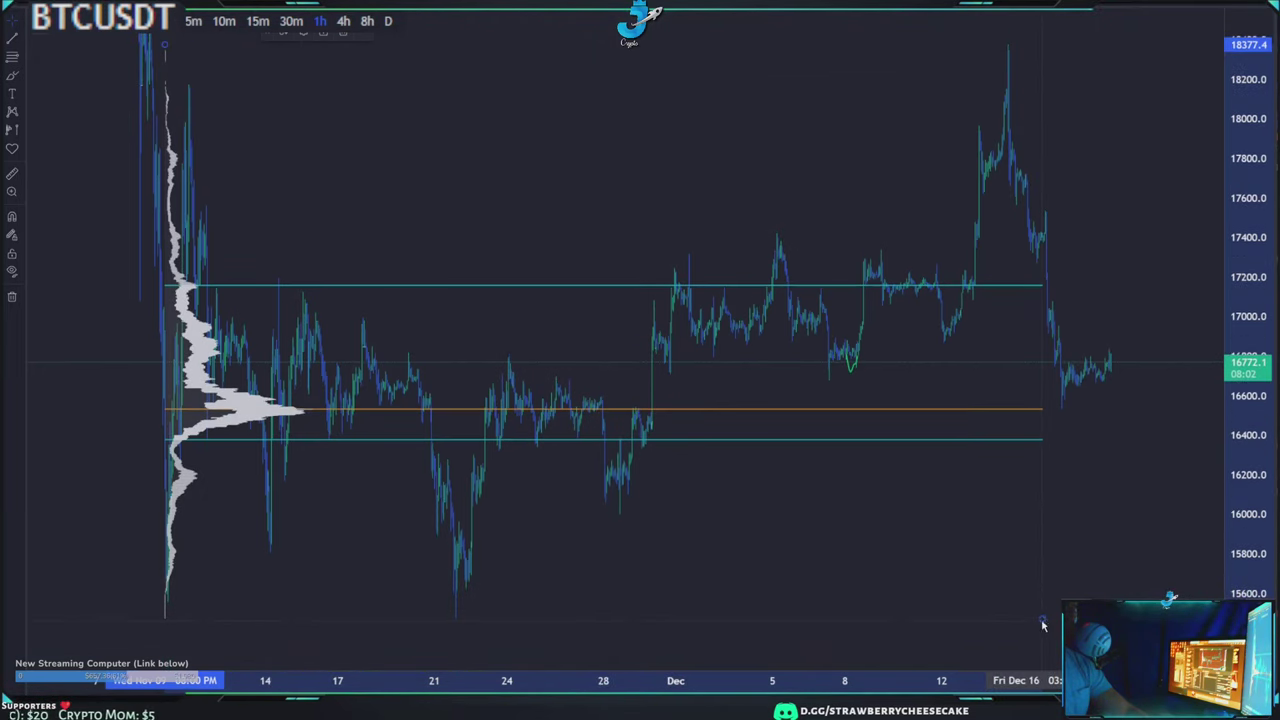
- Shorten the volume profile to end on Nov 30 and compare its point of control with the mid-December low
left_click_drag(1042, 620, 668, 573)
left_click_drag(1249, 477, 1238, 147)
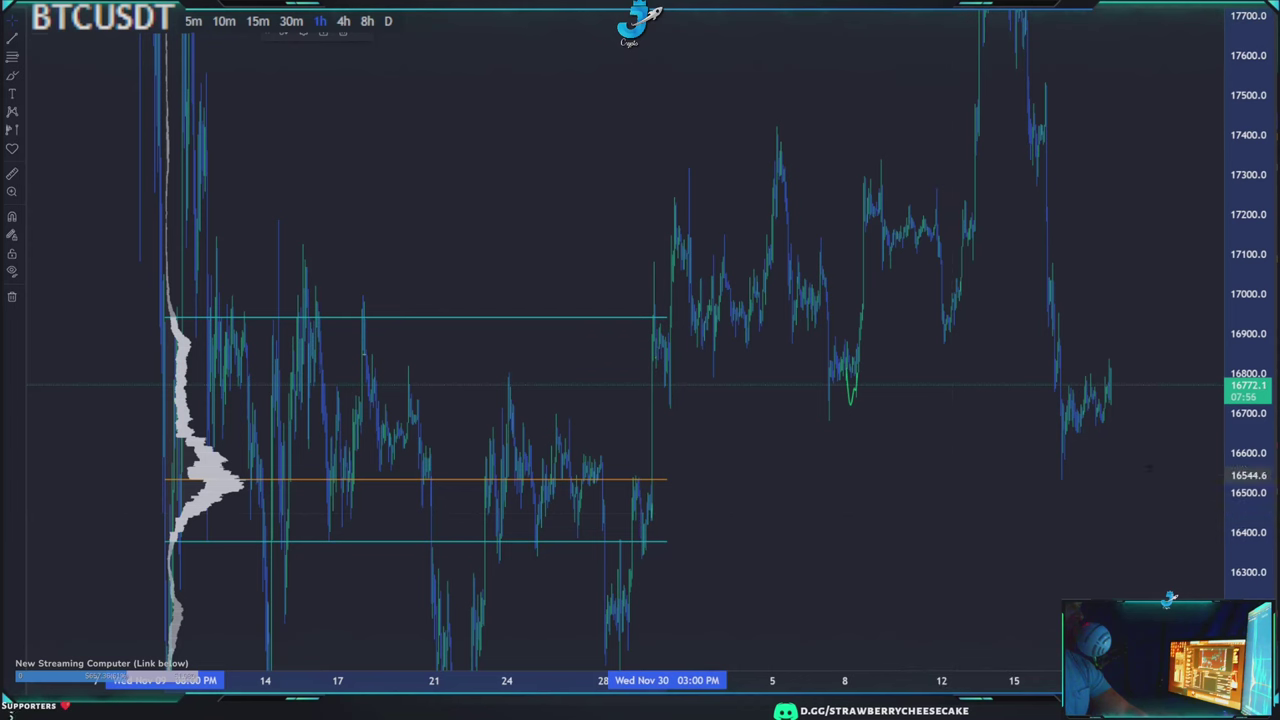
left_click_drag(1248, 457, 1244, 522)
left_click_drag(1078, 523, 1048, 522)
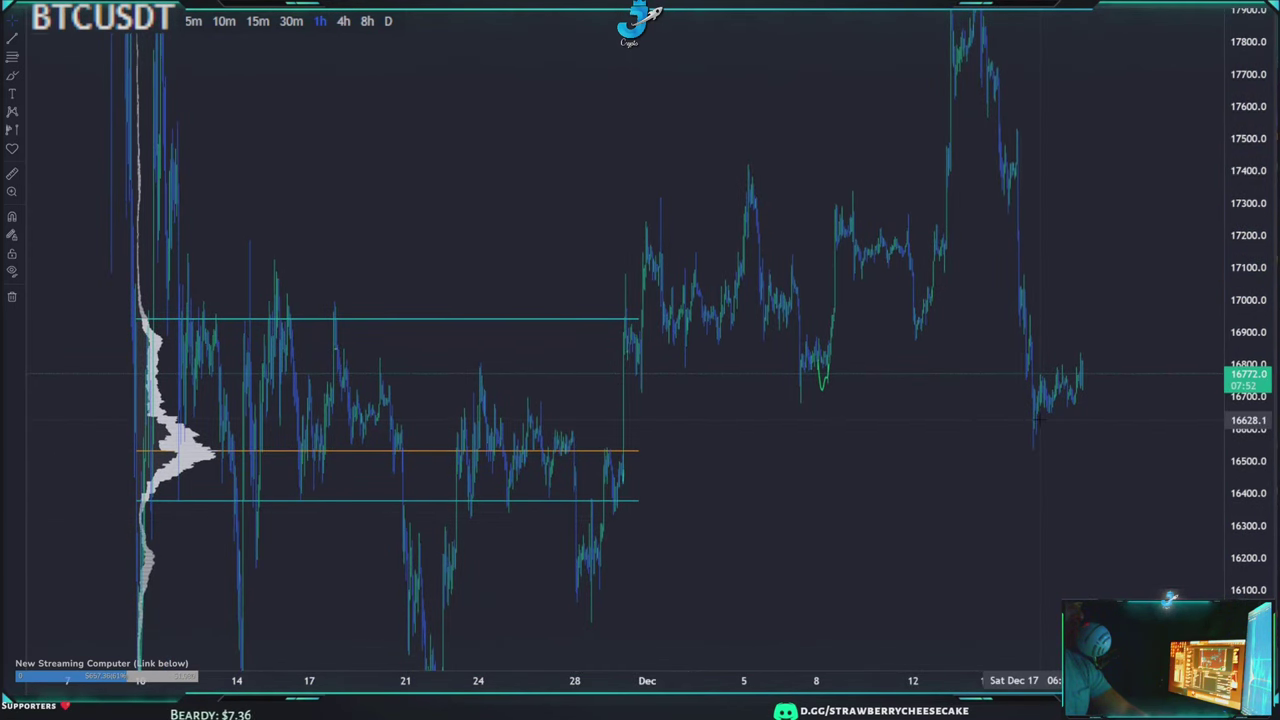
left_click_drag(736, 454, 777, 460)
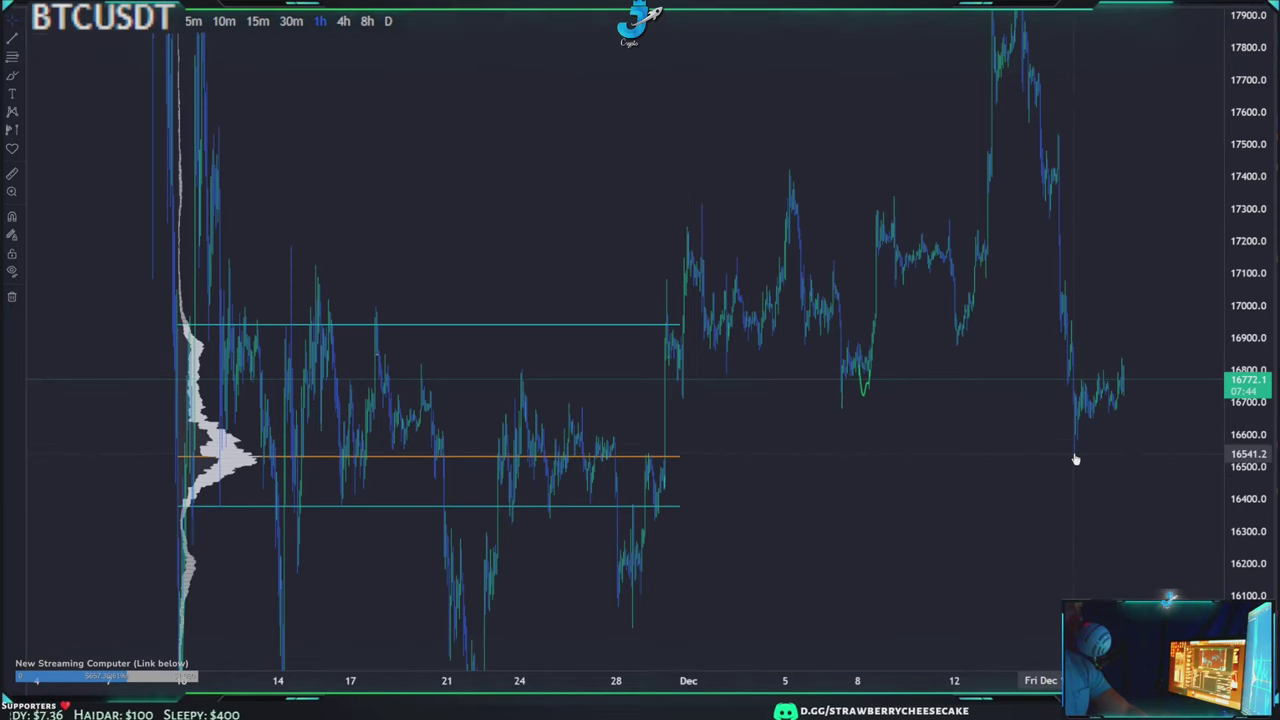
left_click_drag(960, 473, 973, 474)
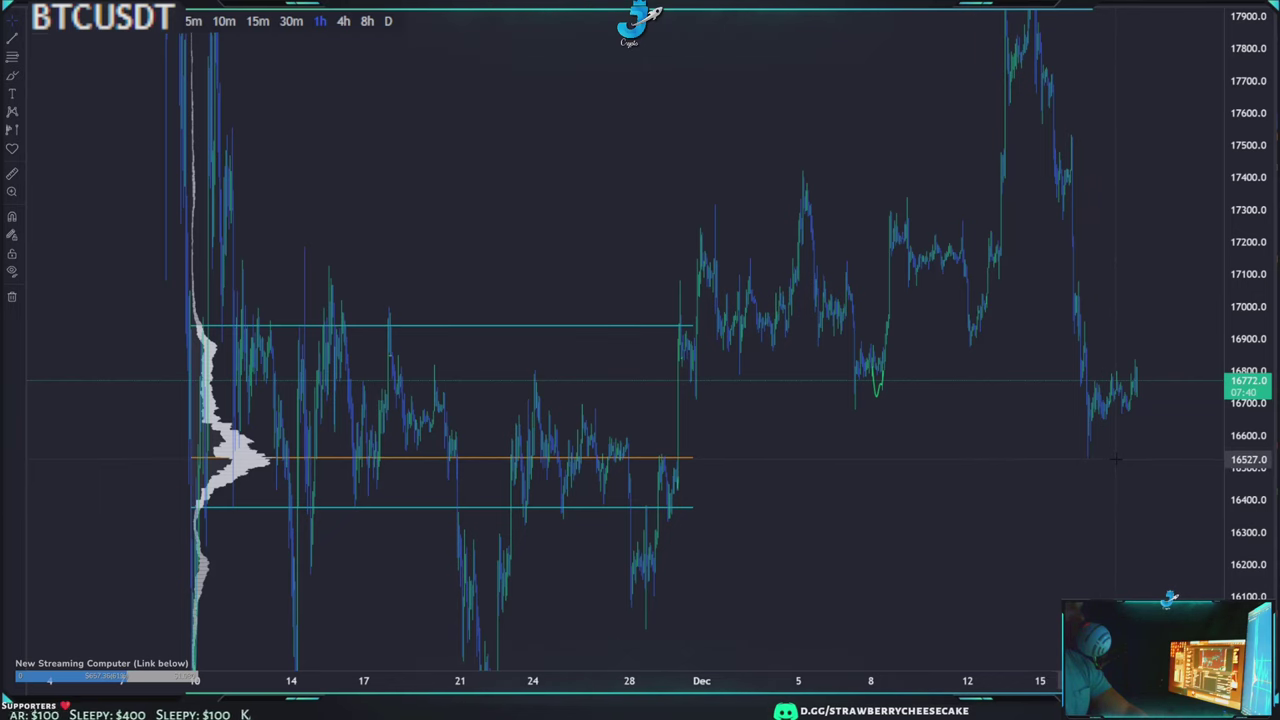
scroll(834, 517, "right", 4)
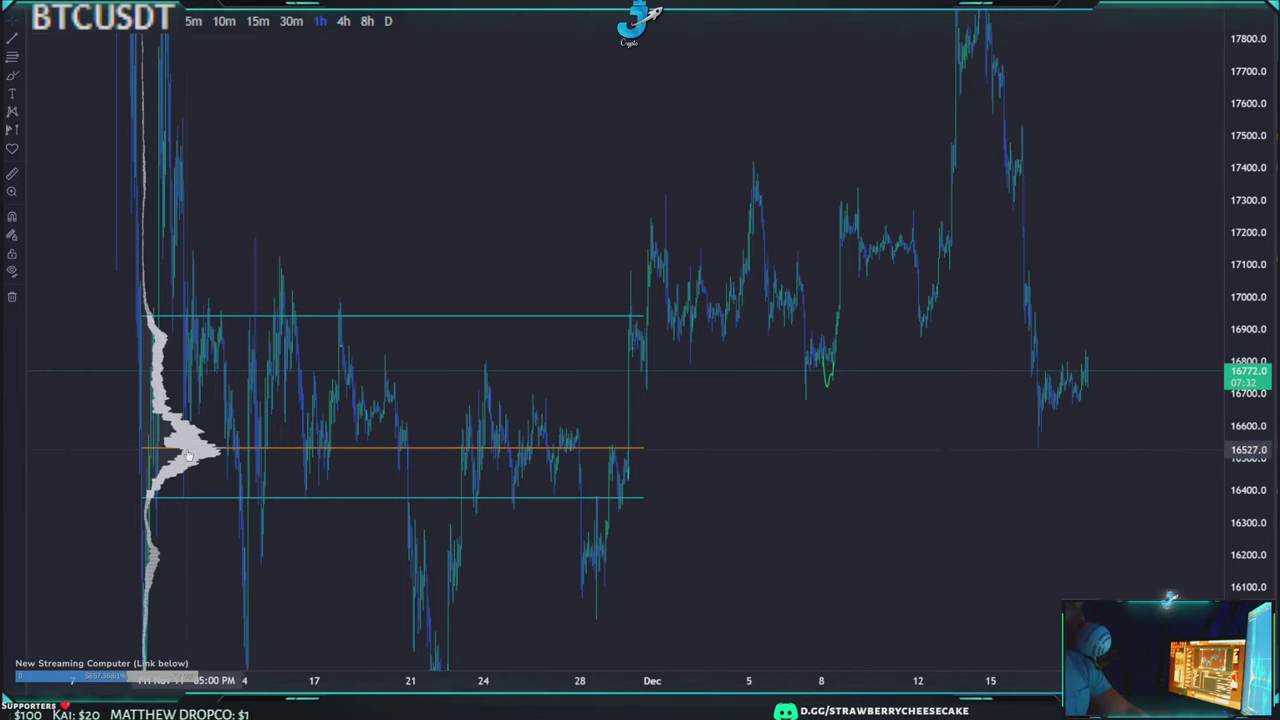
left_click_drag(1234, 421, 1234, 495)
left_click_drag(1038, 526, 1043, 449)
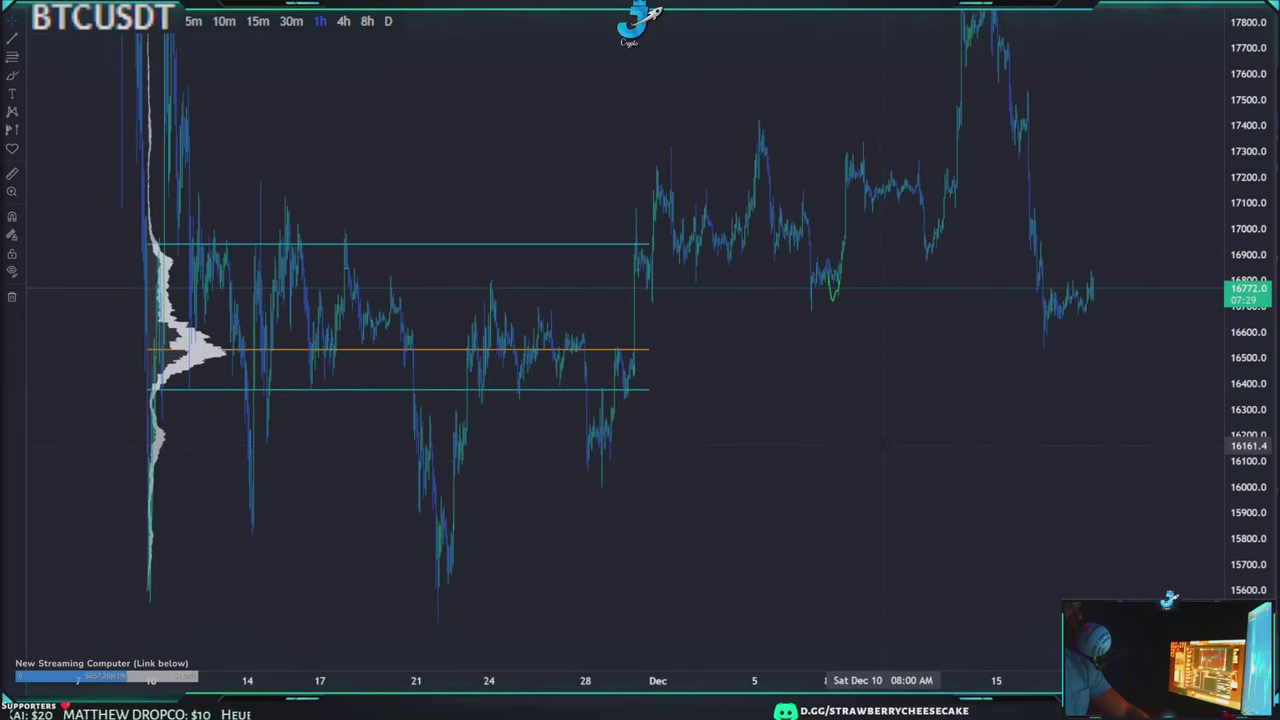
- Extend the end of the volume profile back out to the latest candle
scroll(845, 443, "down", 1)
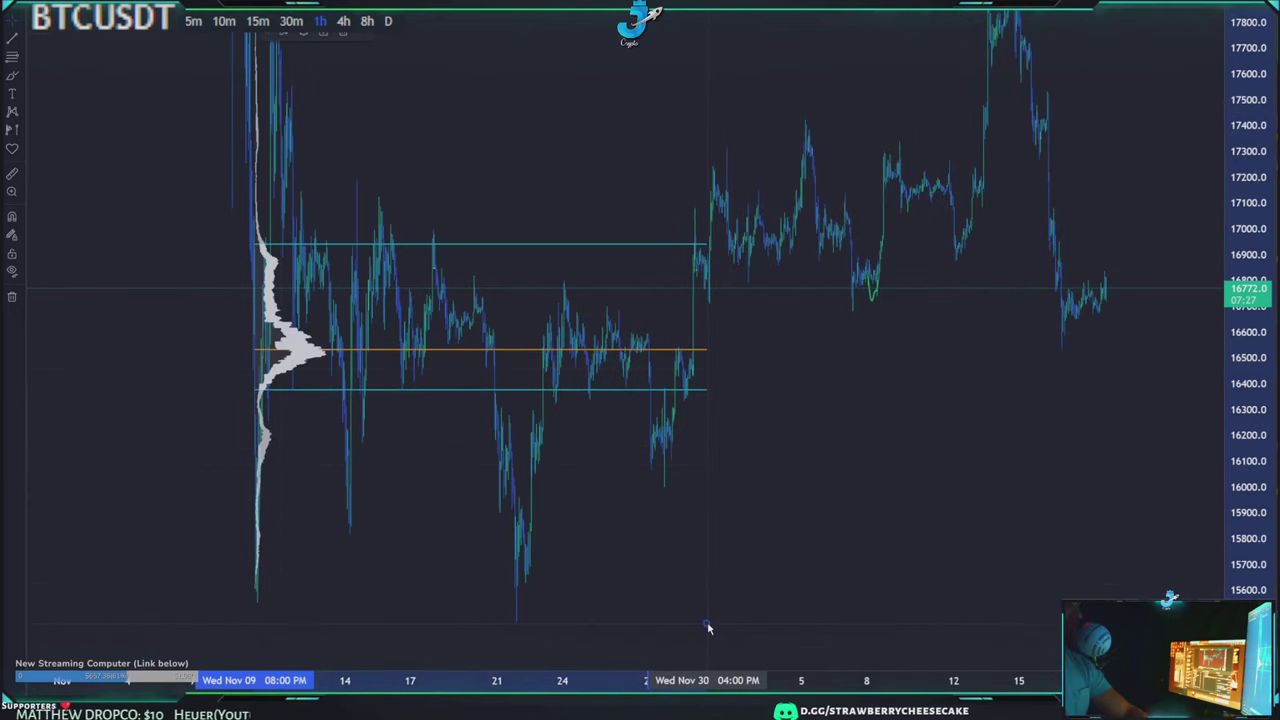
left_click_drag(707, 625, 1206, 574)
left_click(1206, 573)
mouse_move(1171, 478)
left_mouse_down()
mouse_move(1134, 570)
mouse_move(1120, 565)
left_mouse_up()
scroll(1093, 554, "down", 1)
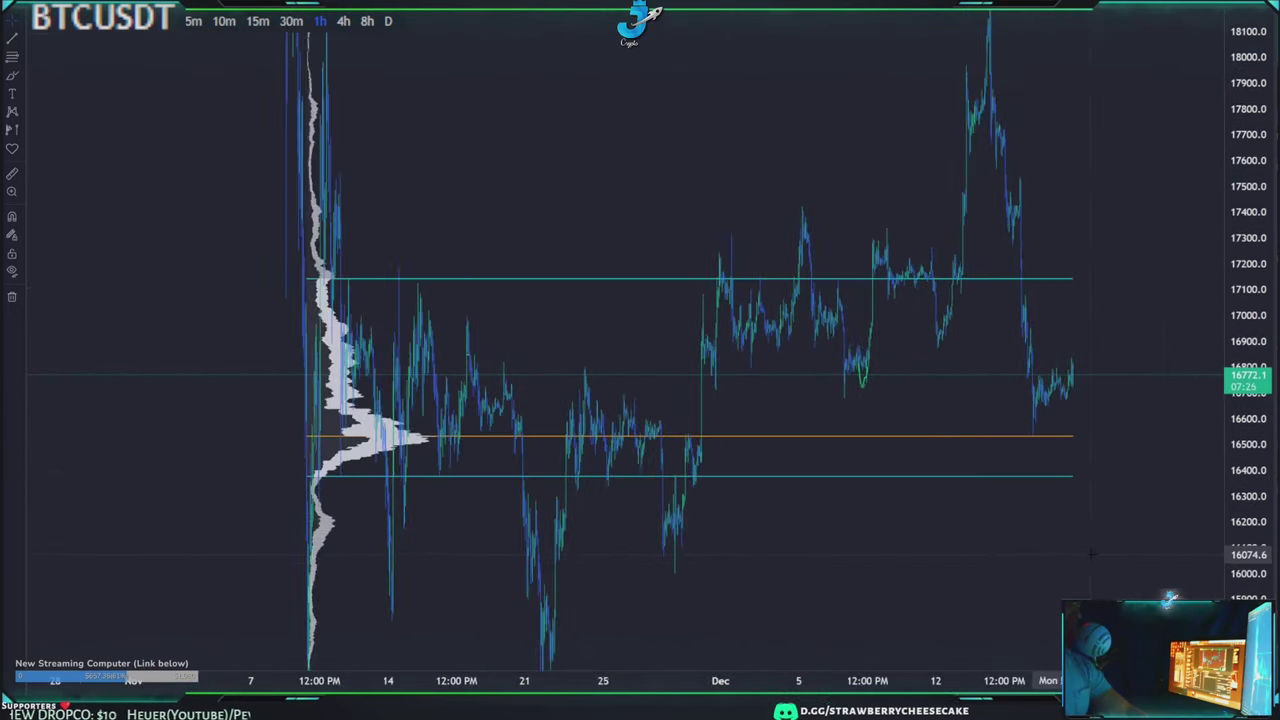
left_click_drag(1227, 479, 1229, 411)
left_click_drag(1157, 304, 1151, 339)
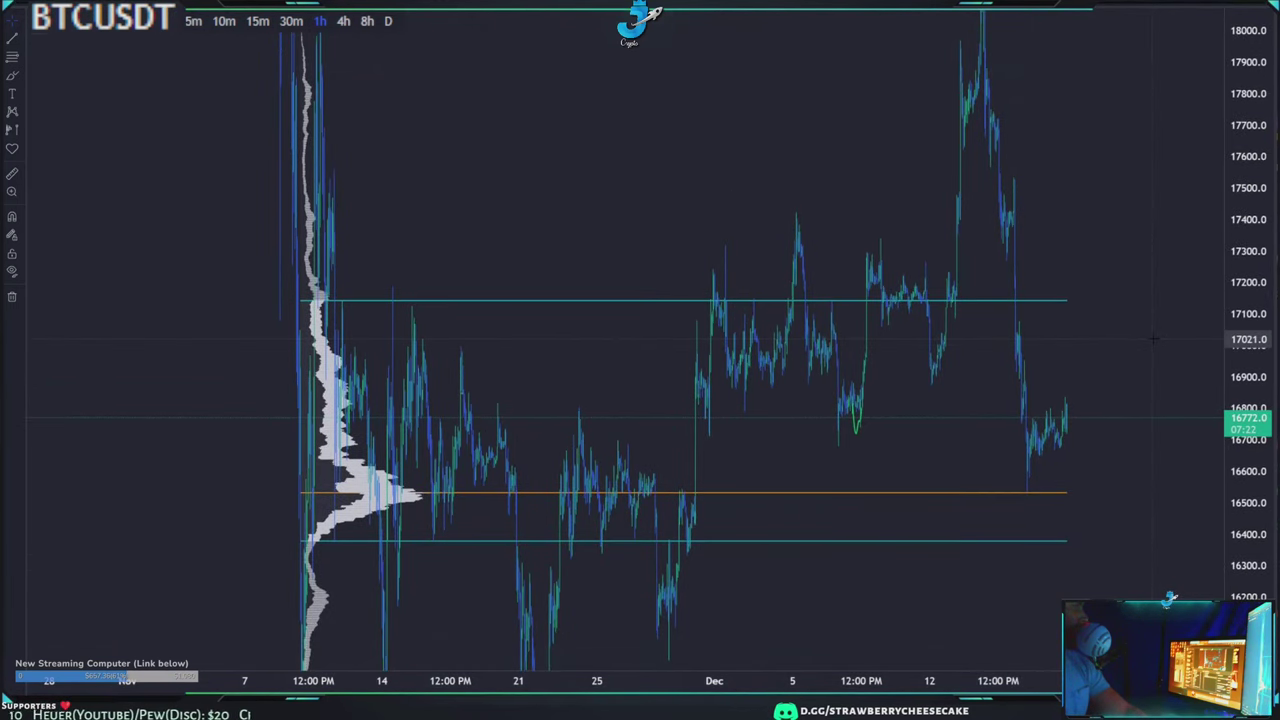
- Switch the BTCUSDT chart to the 8h timeframe and bring the price history from 2019 through 2022 into view
scroll(1133, 327, "down", 5)
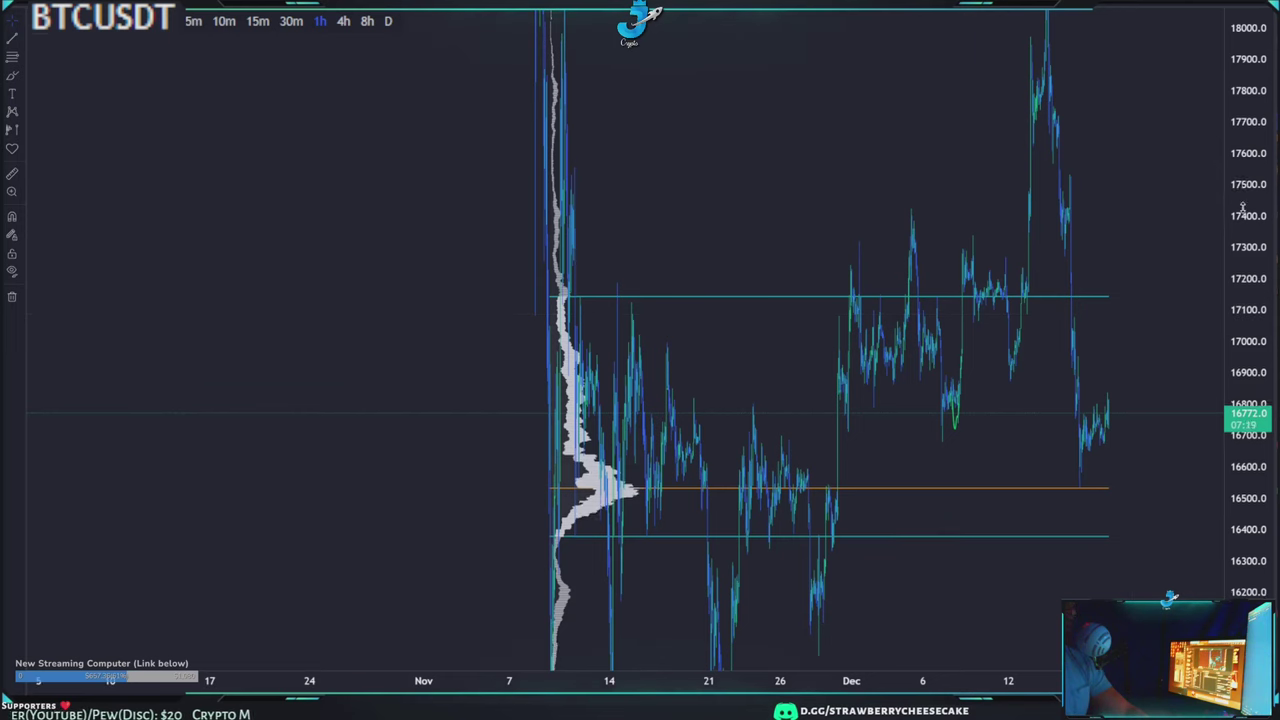
left_click_drag(1140, 218, 1003, 263)
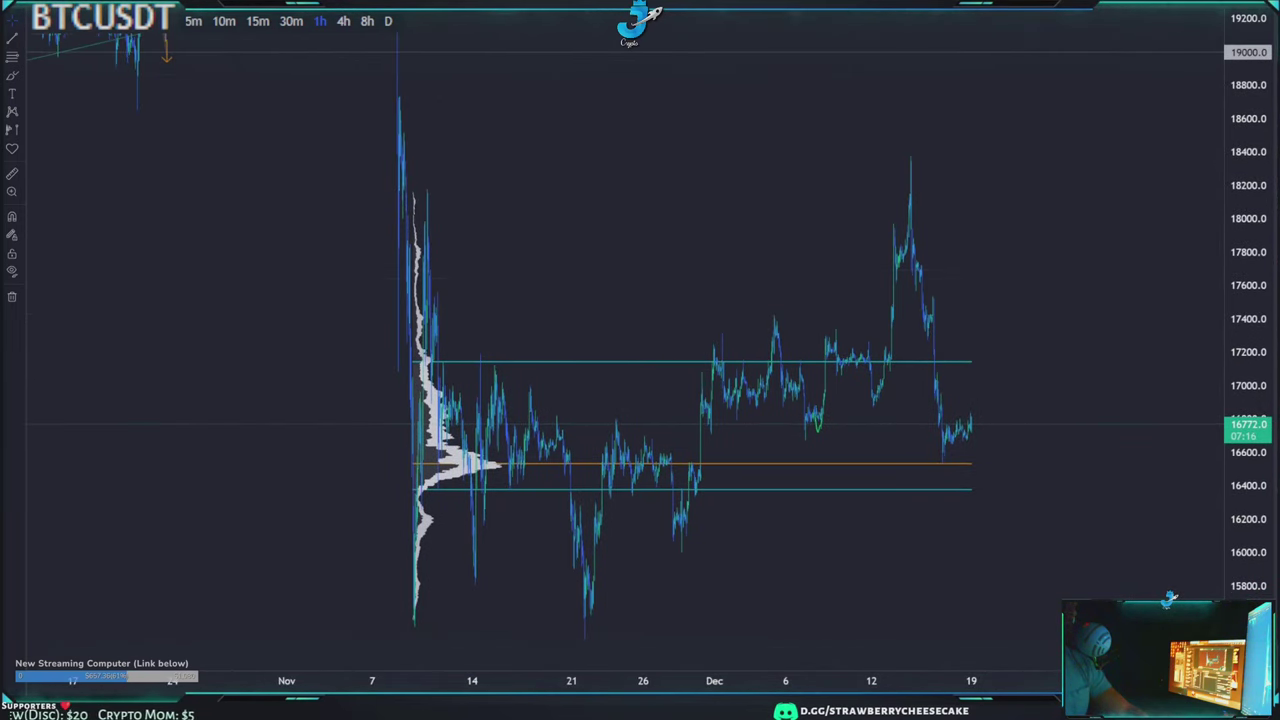
left_click_drag(1081, 246, 994, 277)
left_click(343, 20)
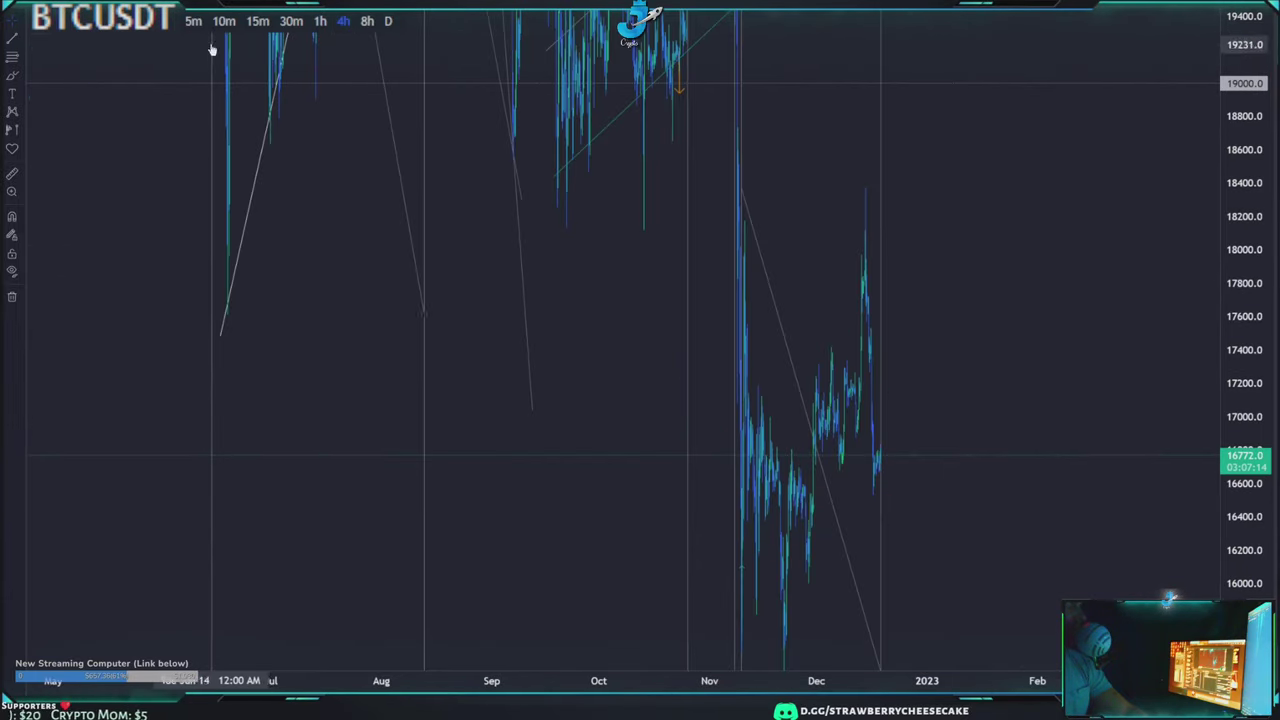
scroll(931, 400, "down", 5)
left_click_drag(1245, 645, 1245, 480)
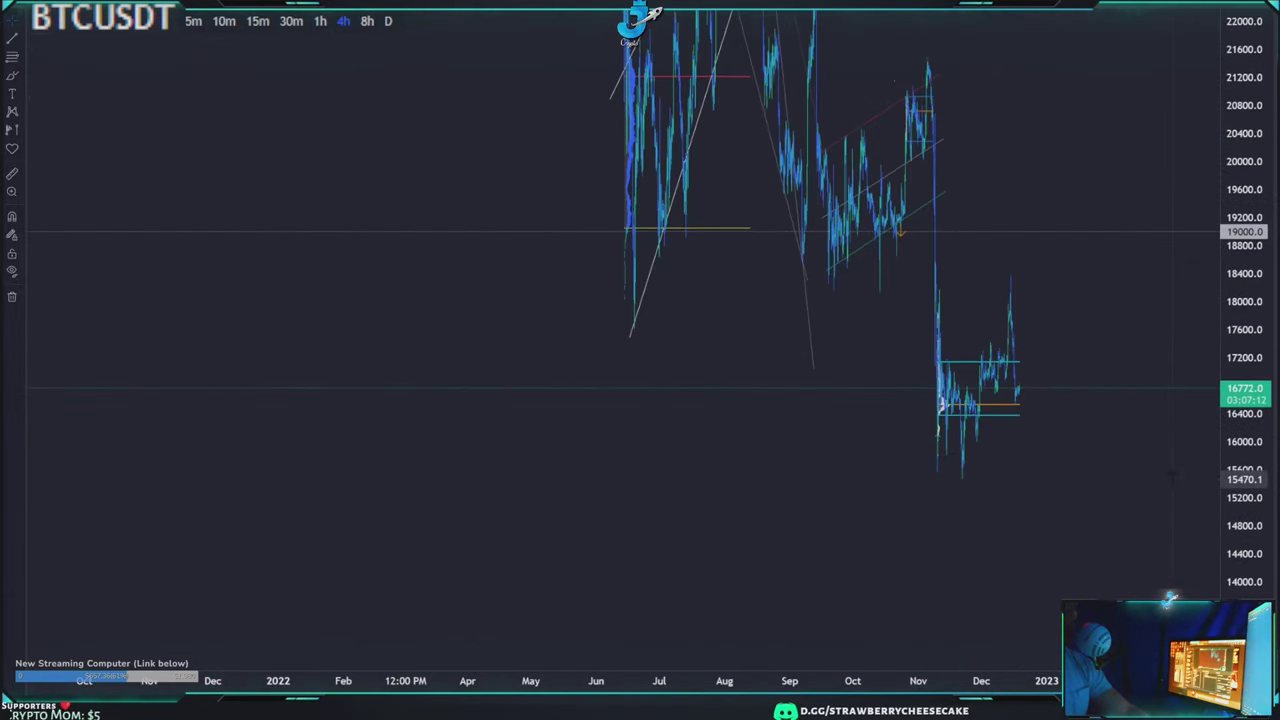
left_click_drag(1038, 207, 963, 382)
left_click(367, 21)
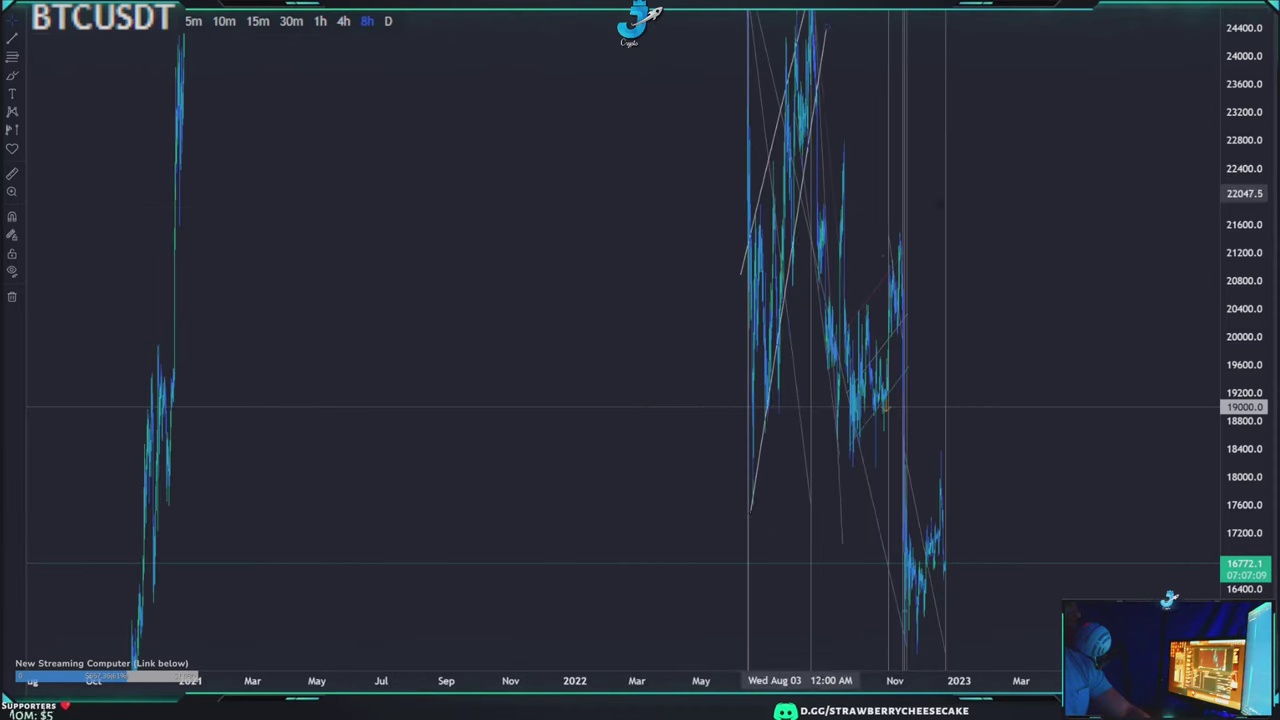
left_click_drag(1080, 174, 1075, 126)
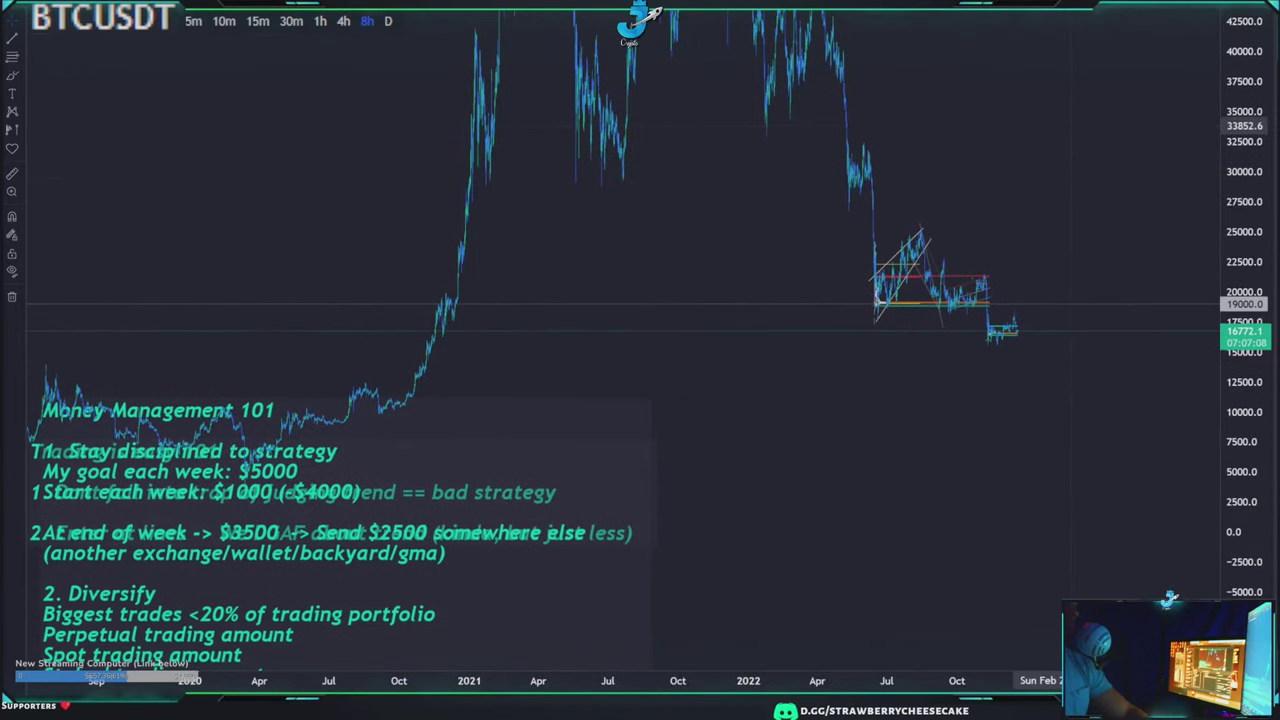
- Delete the Money Management 101 text note that overlaps the 2019–2020 price action
left_click(437, 497)
key("Delete")
left_click_drag(400, 431, 355, 508)
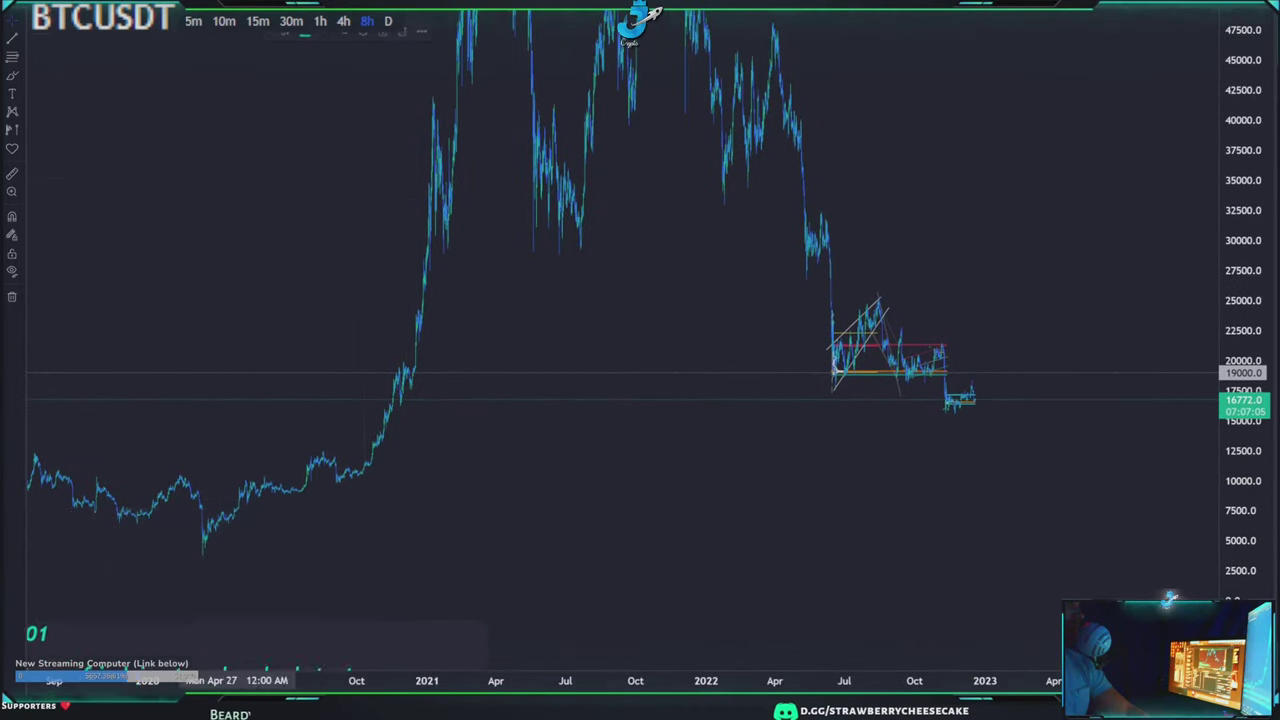
- Add a fixed range volume profile over the consolidation from May 29, 2019 to Oct 10, 2020
left_click_drag(487, 468, 571, 462)
left_click_drag(785, 245, 865, 216)
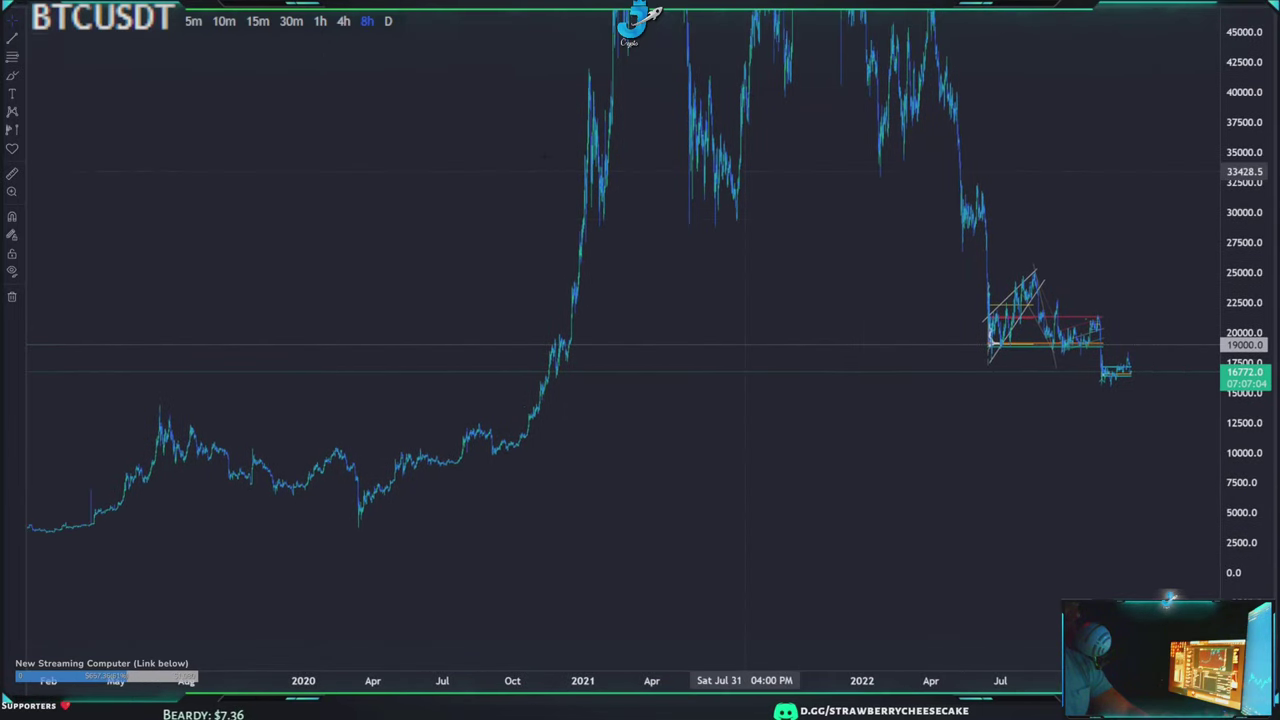
left_click(11, 131)
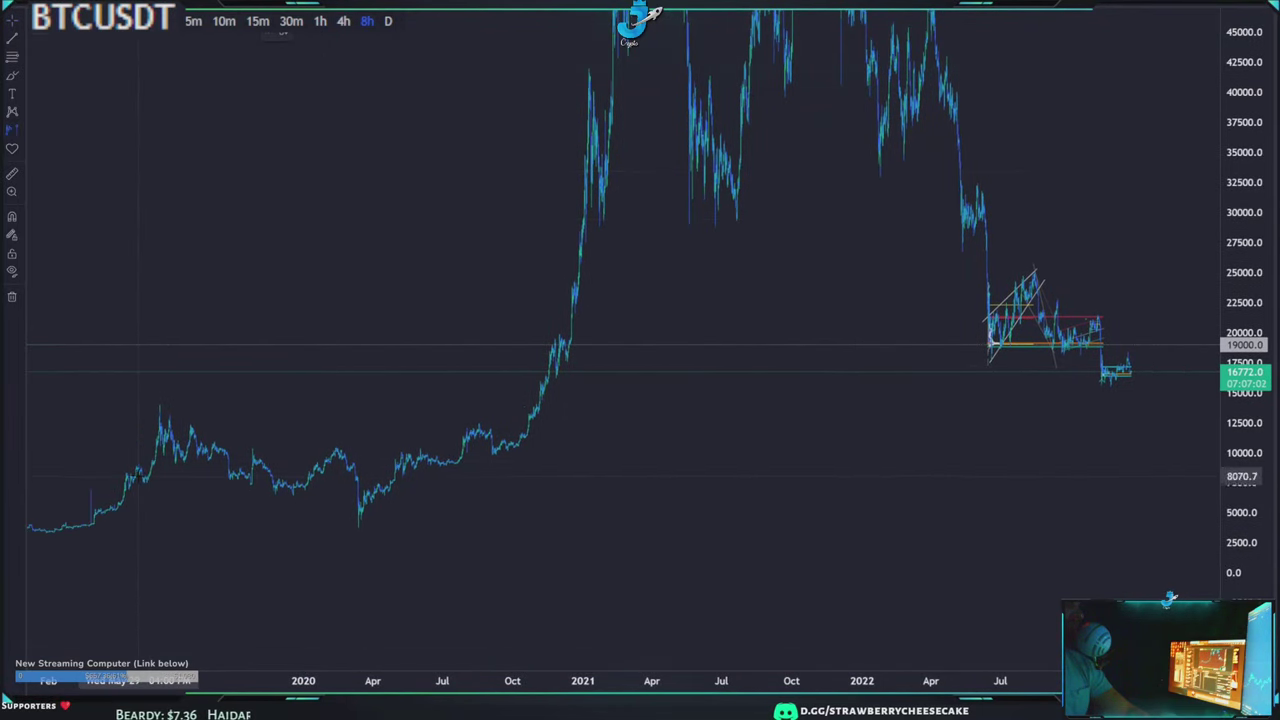
left_click(138, 476)
left_click(520, 476)
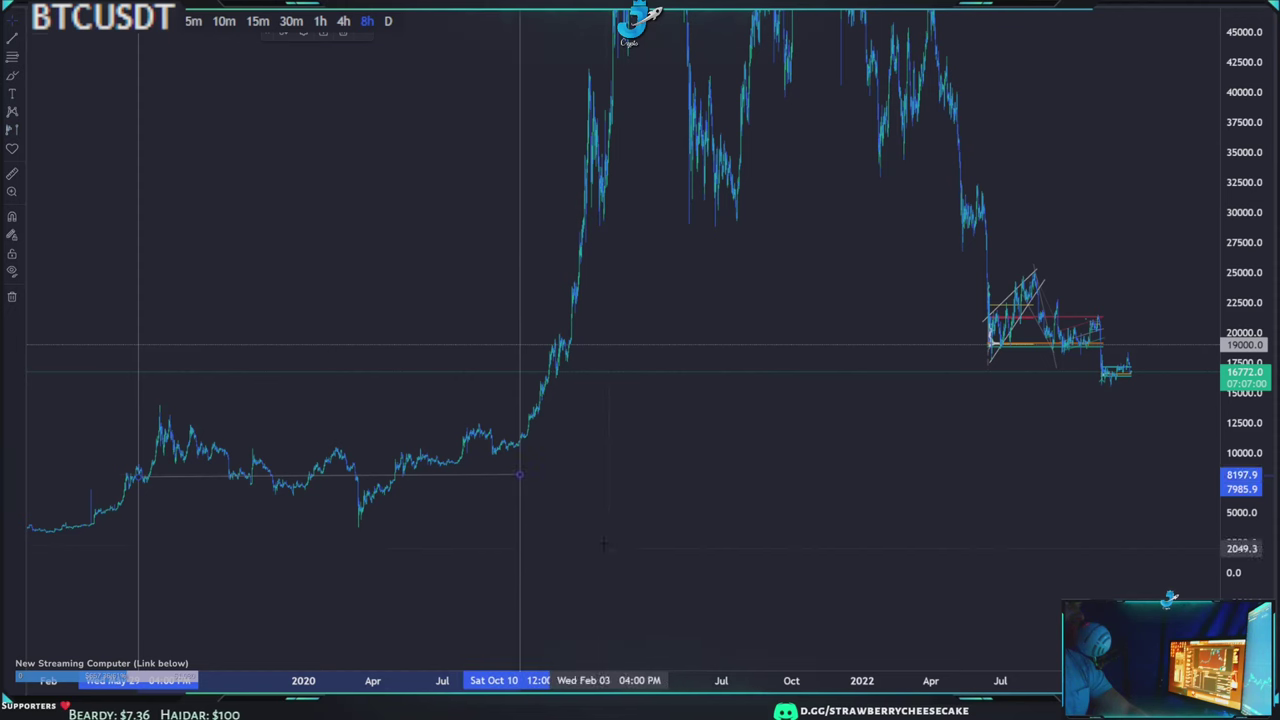
left_click_drag(604, 547, 806, 489)
left_click_drag(1238, 482, 1236, 280)
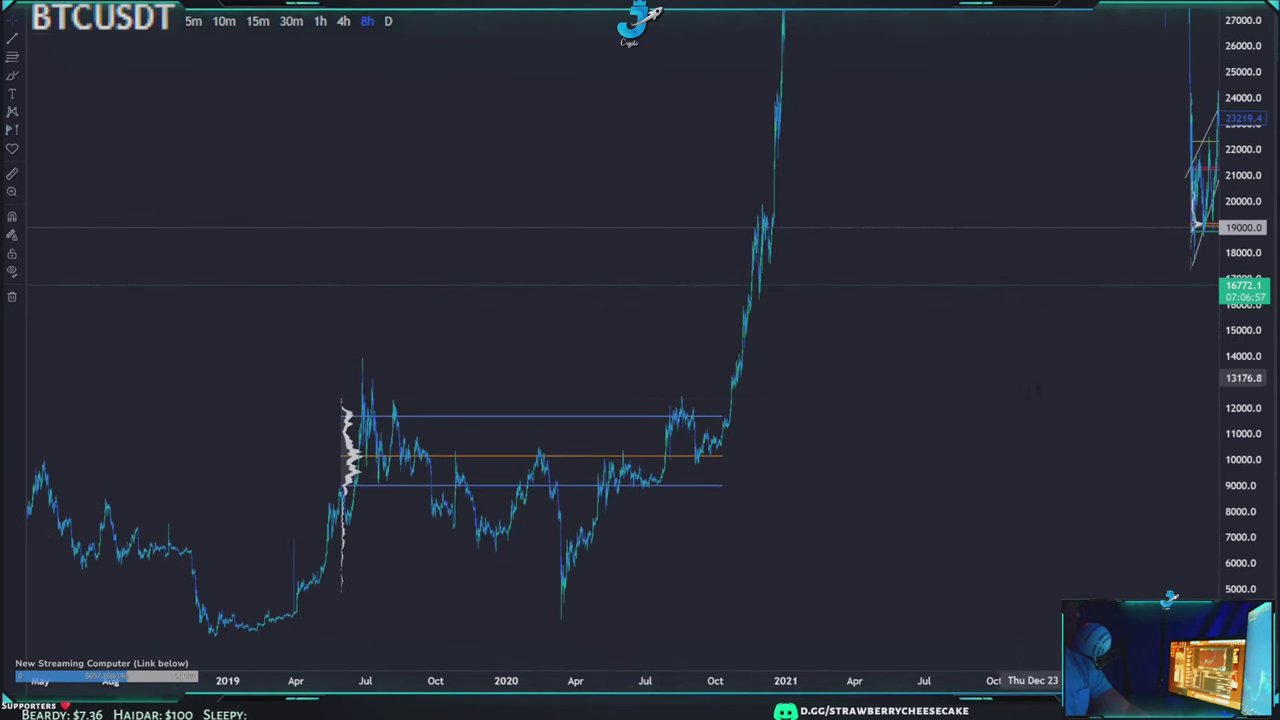
left_click_drag(1010, 399, 908, 402)
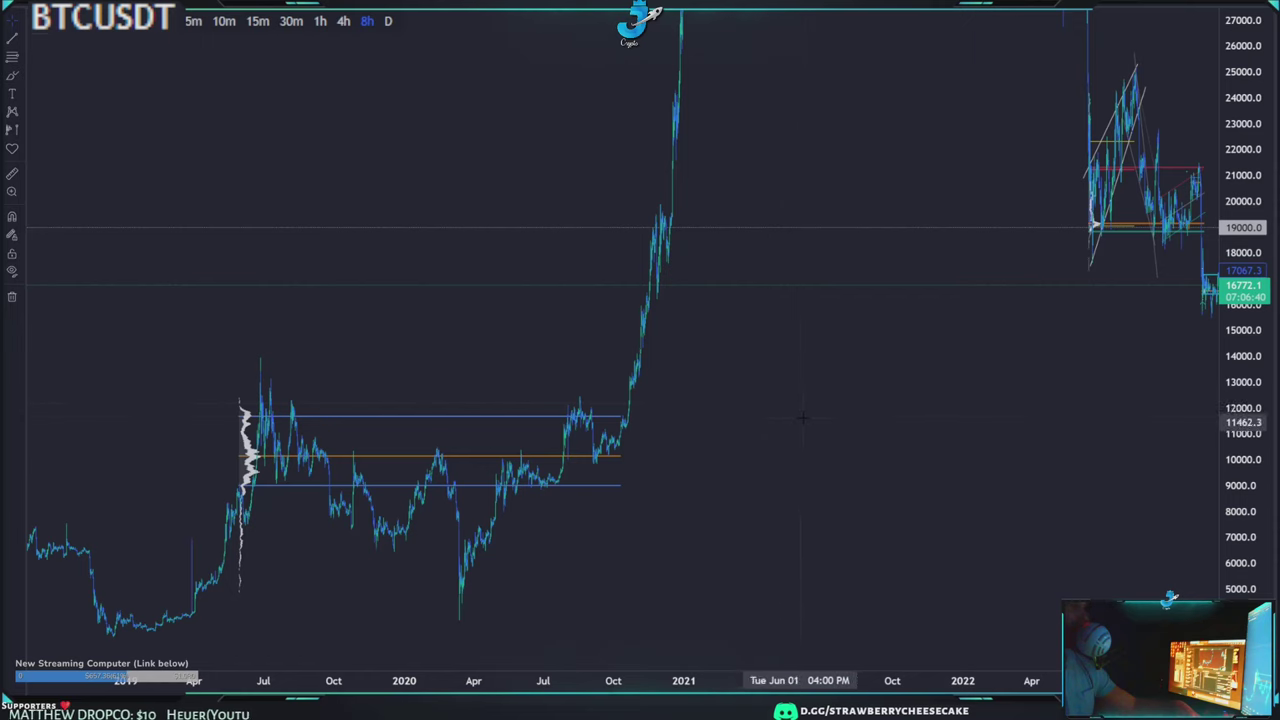
- Add a horizontal line at the profile's value area high, 11679.1, and label it "6/19-10/20 VAH"
left_click(808, 414)
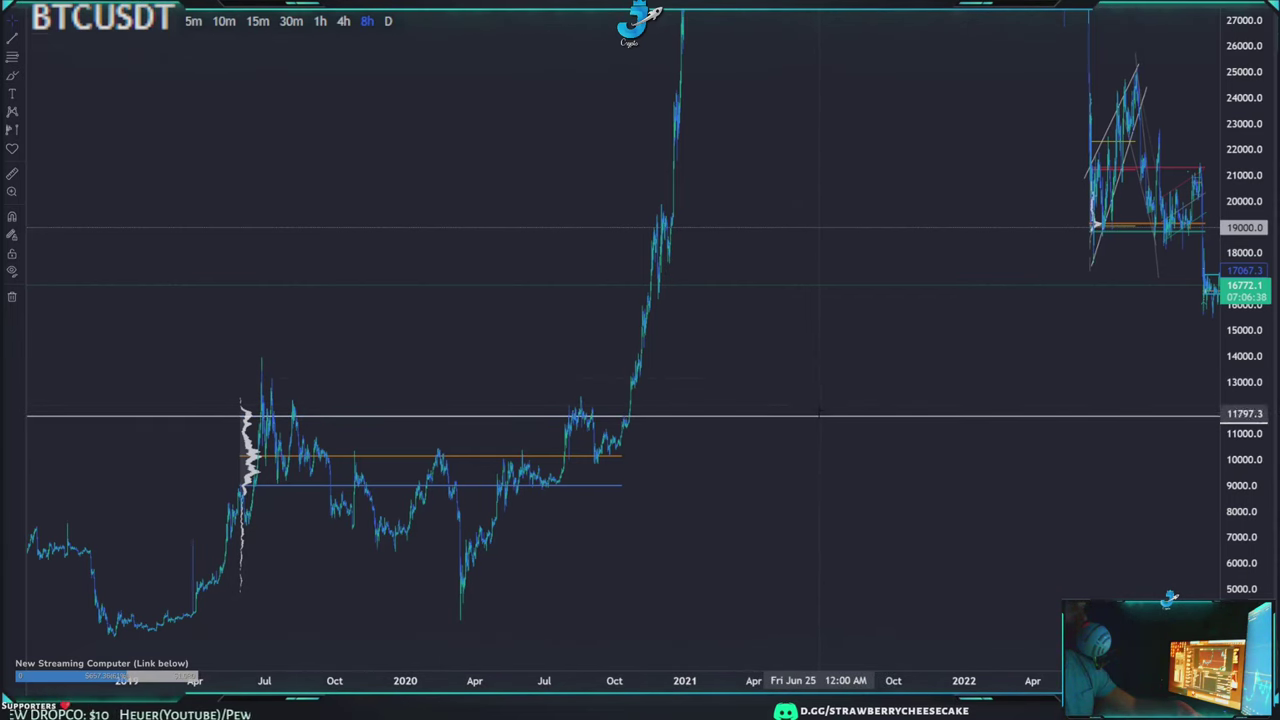
double_click(821, 423)
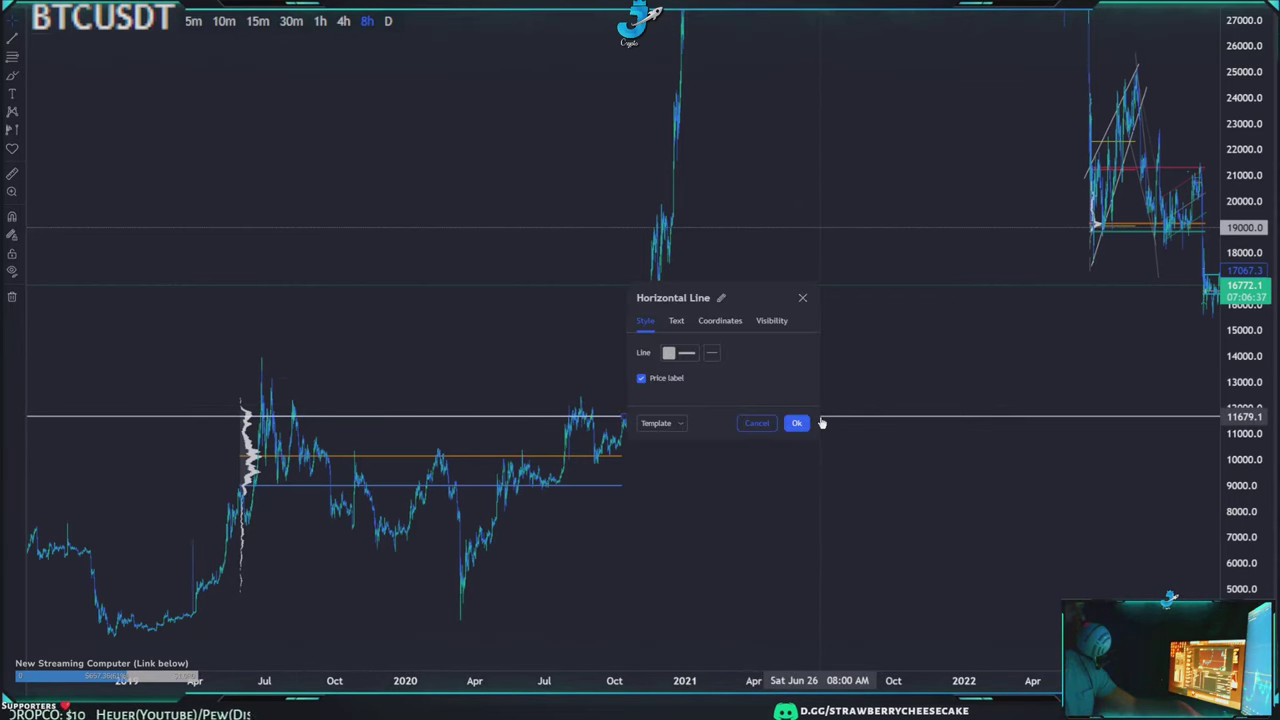
left_click(676, 324)
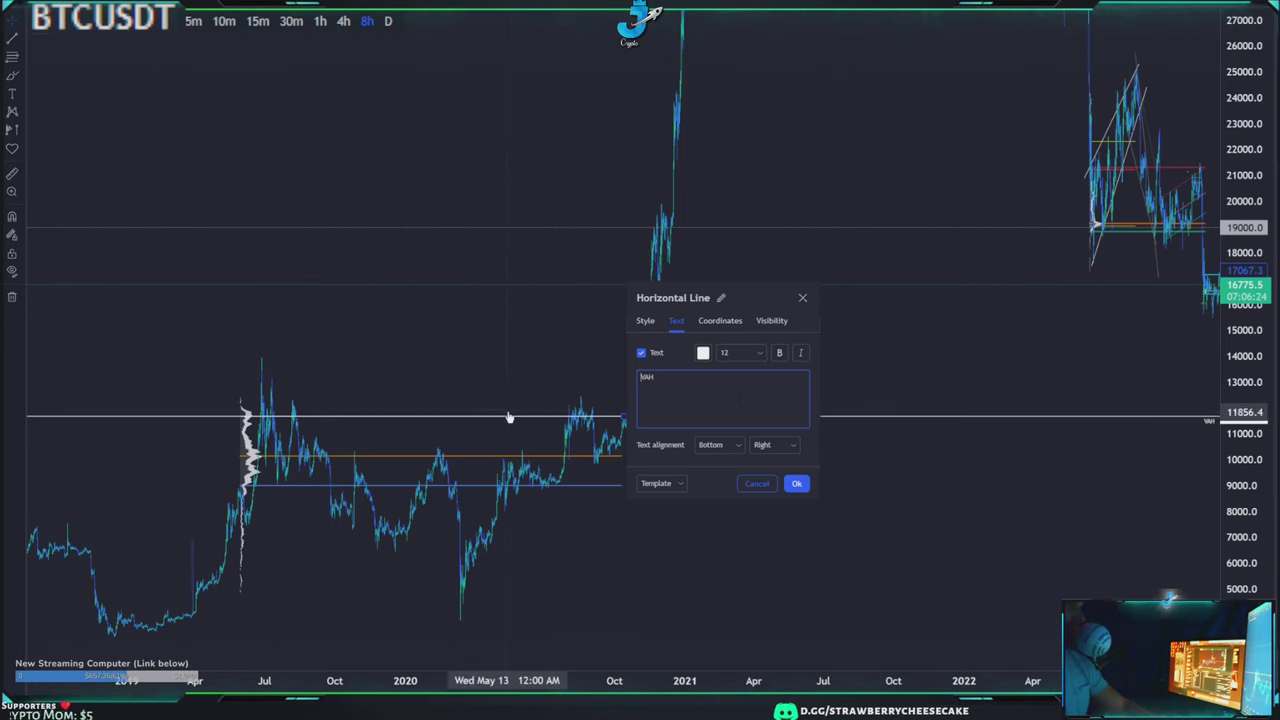
left_click_drag(745, 293, 999, 282)
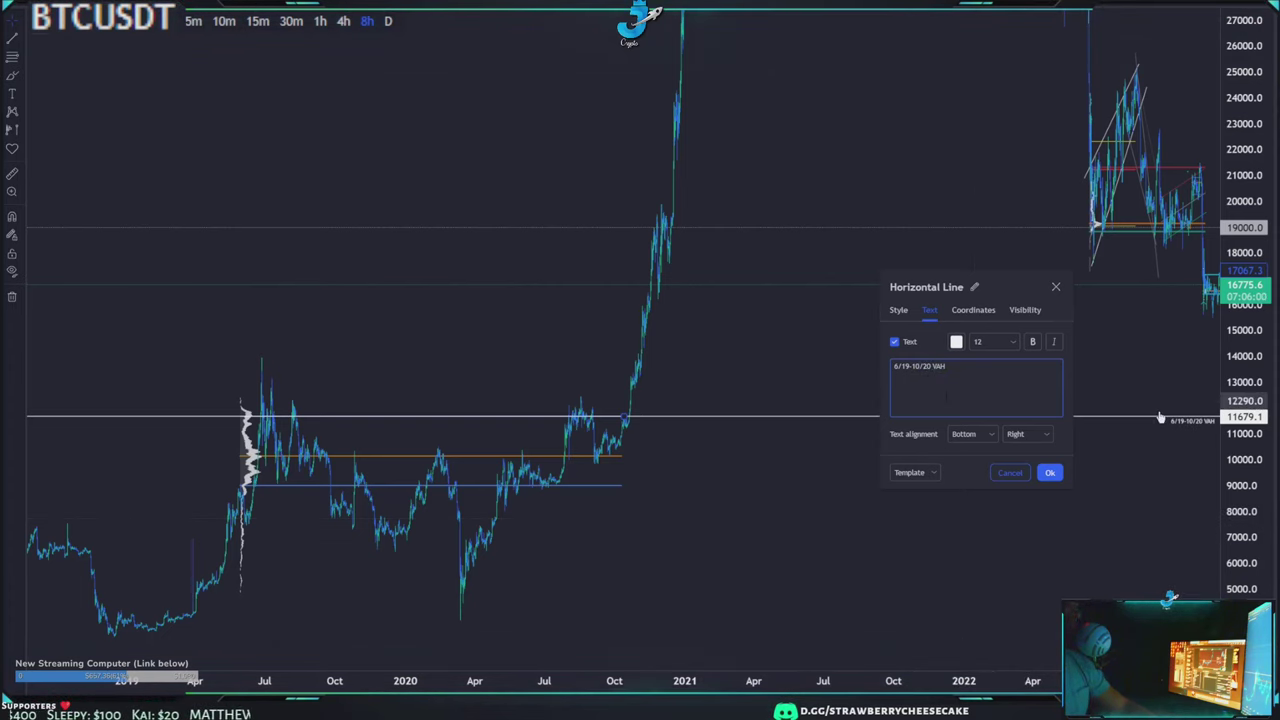
left_click(1049, 473)
left_click_drag(1031, 502, 920, 594)
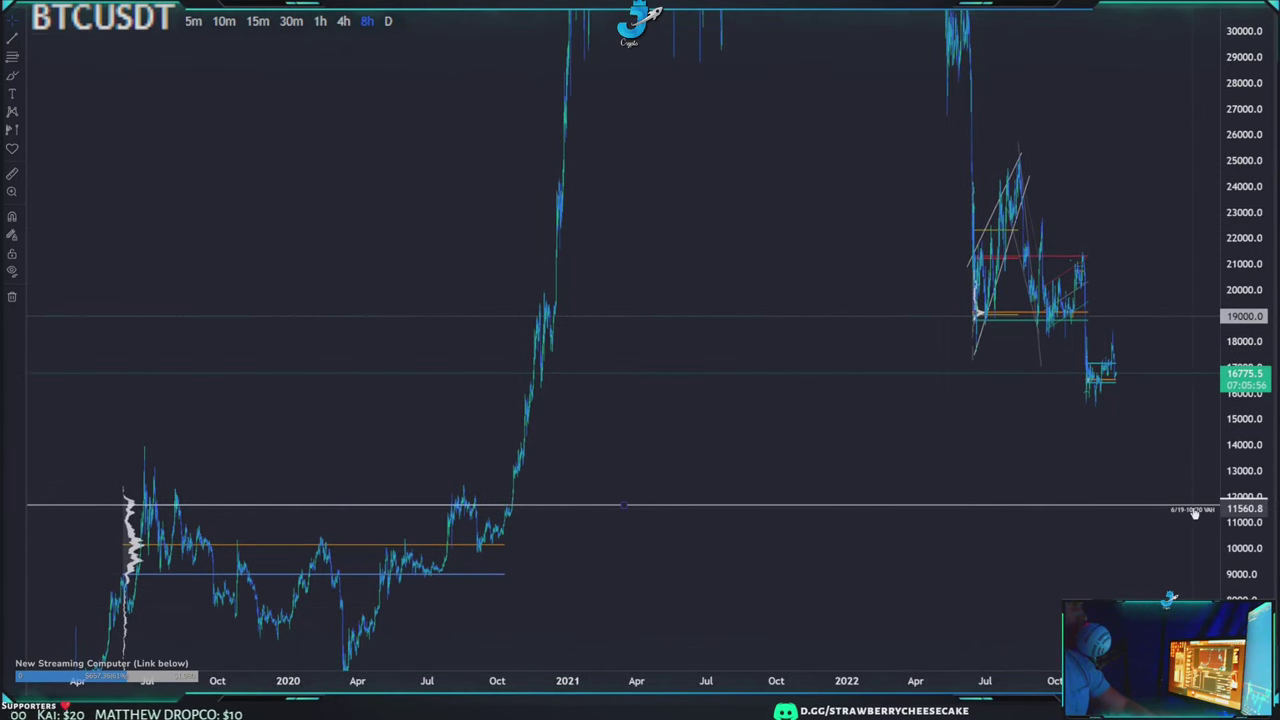
left_click_drag(1122, 453, 1111, 365)
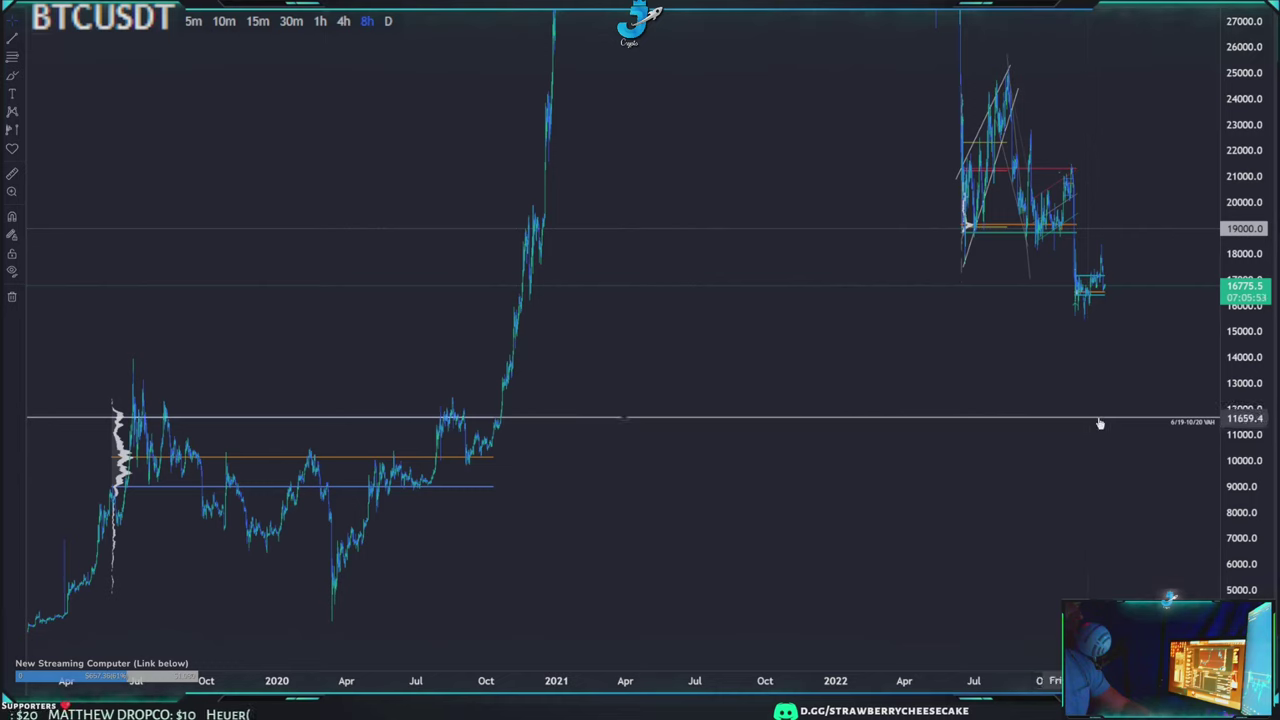
- Add a horizontal line at the profile's point of control, 10141.9, and label it "6/19-10/20 POC"
left_click(703, 457)
double_click(704, 459)
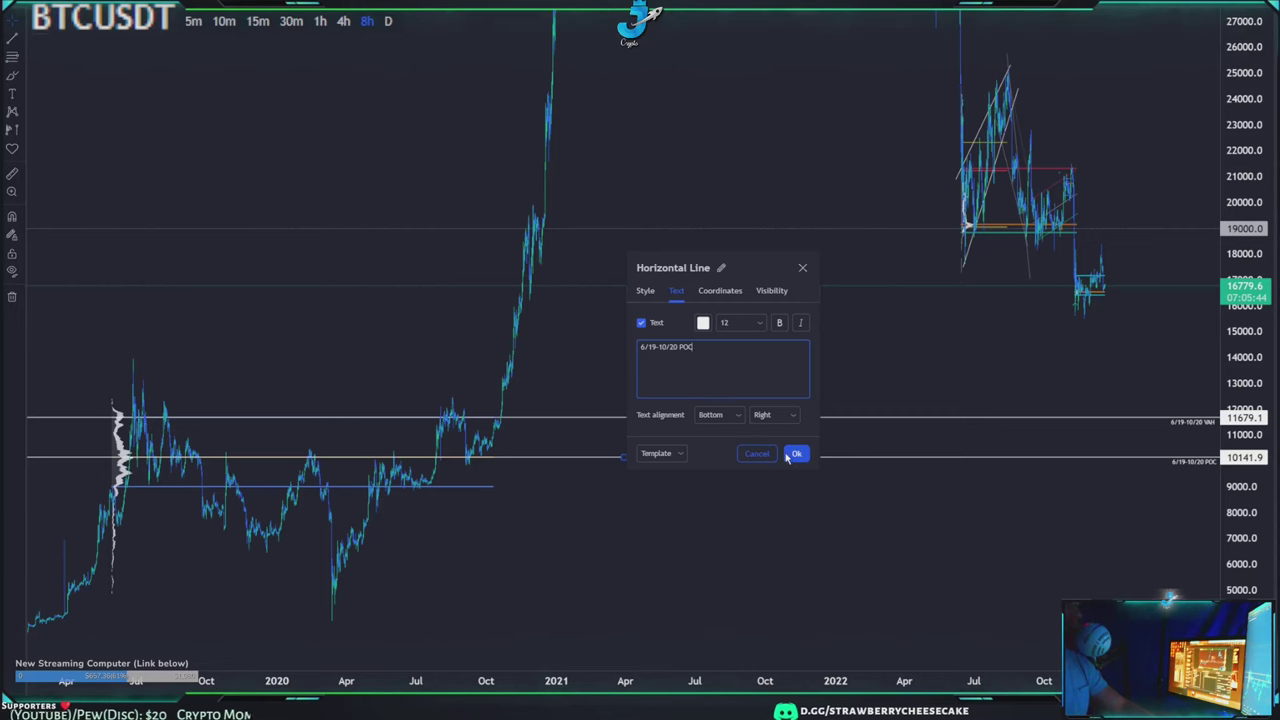
left_click(795, 454)
- Delete the fixed range volume profile covering the 2019–2020 consolidation, leaving the two horizontal lines in place
left_click_drag(814, 440, 821, 466)
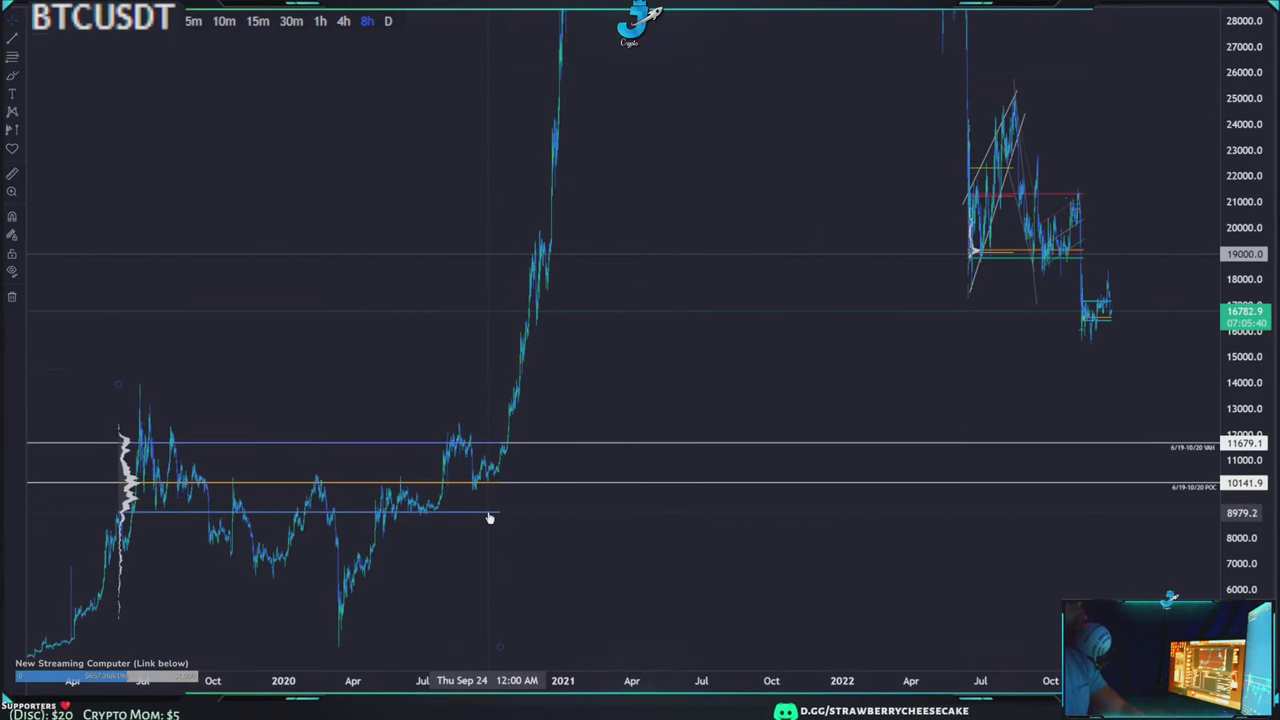
left_click(489, 513)
key("Delete")
left_click_drag(561, 563, 647, 573)
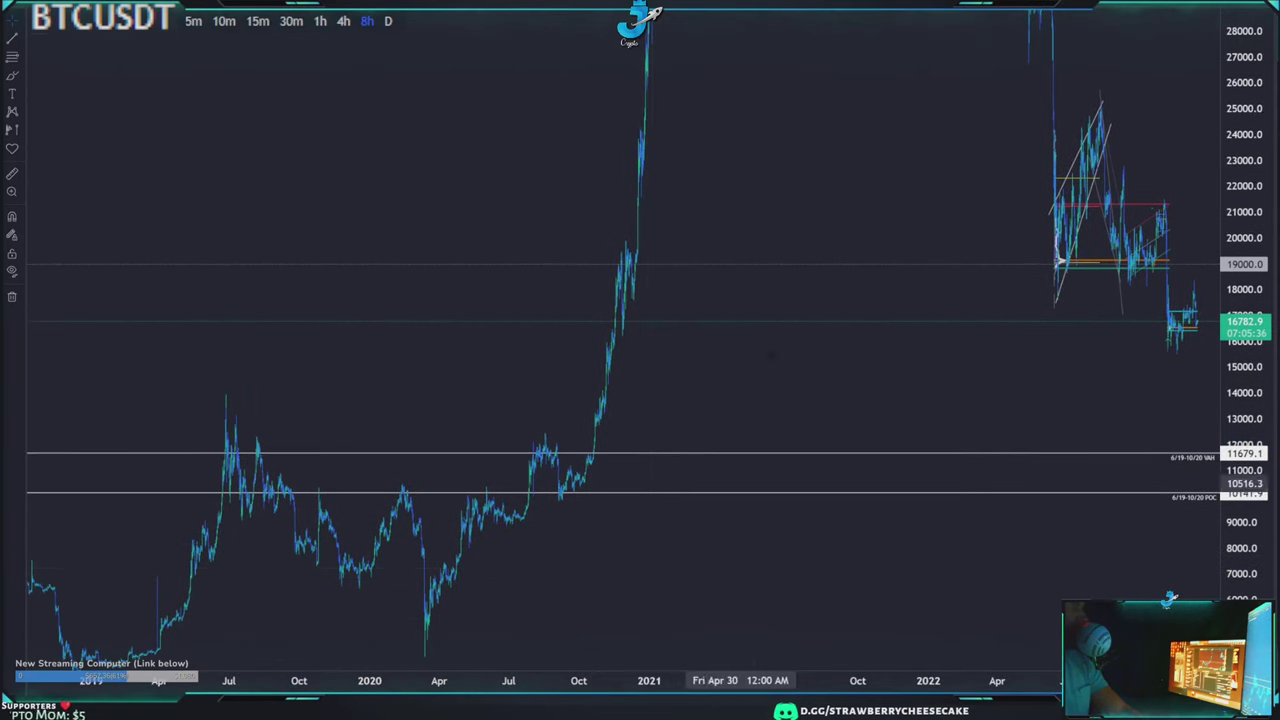
- Sketch a yellow freehand price path from the latest candle down past the VAH line towards the POC line, and delete it
left_click_drag(807, 538, 744, 521)
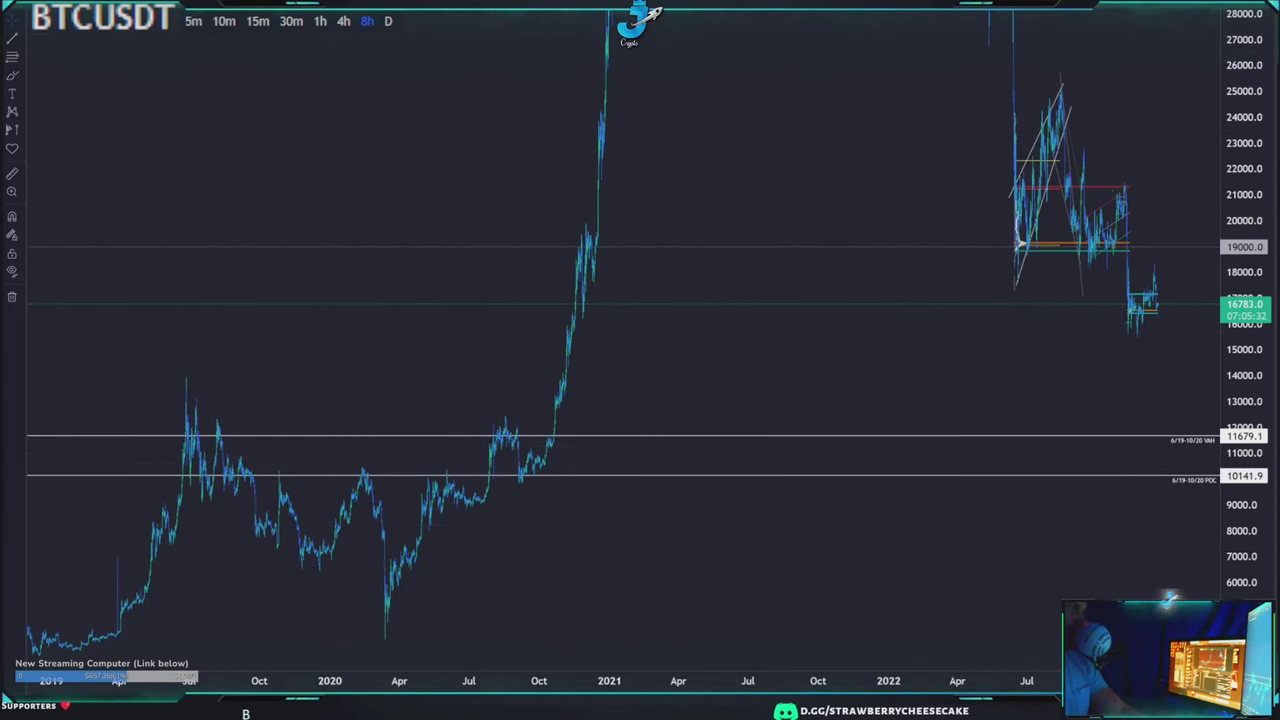
left_click_drag(888, 559, 785, 586)
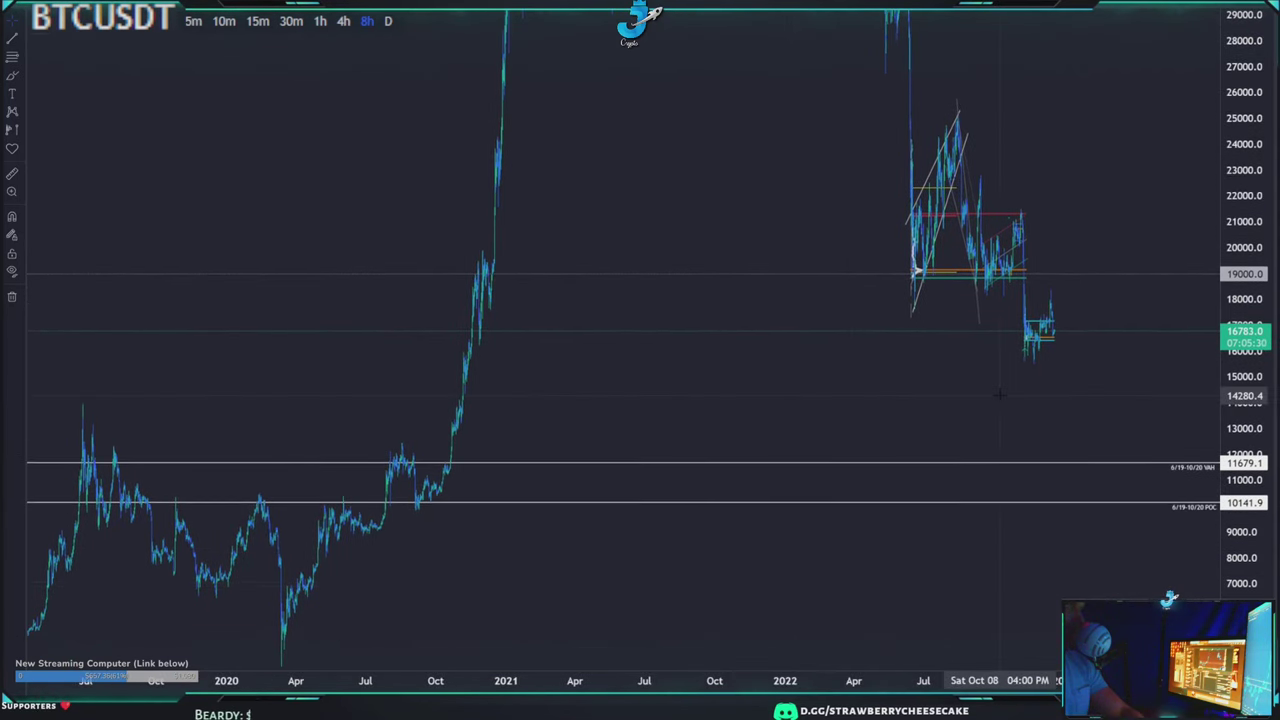
left_click_drag(1000, 395, 866, 380)
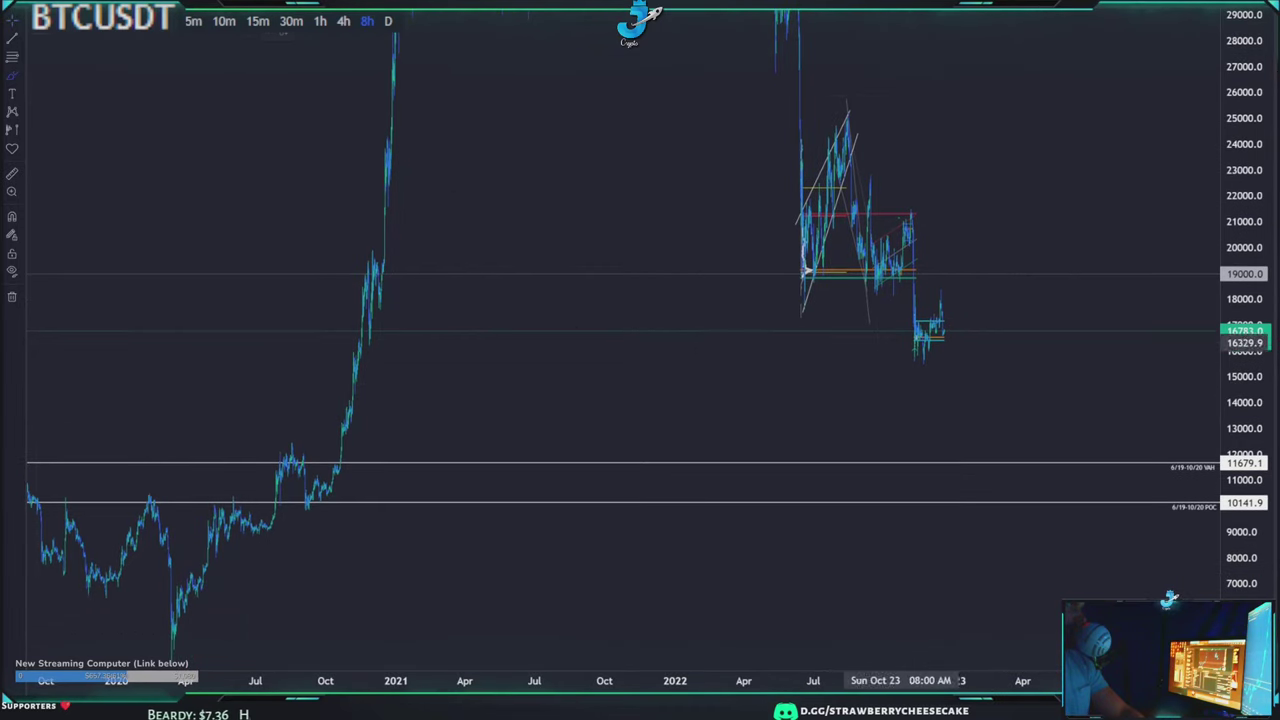
mouse_move(930, 338)
left_mouse_down()
mouse_move(968, 420)
mouse_move(980, 408)
mouse_move(991, 460)
mouse_move(1003, 432)
mouse_move(1036, 495)
mouse_move(1042, 480)
left_mouse_up()
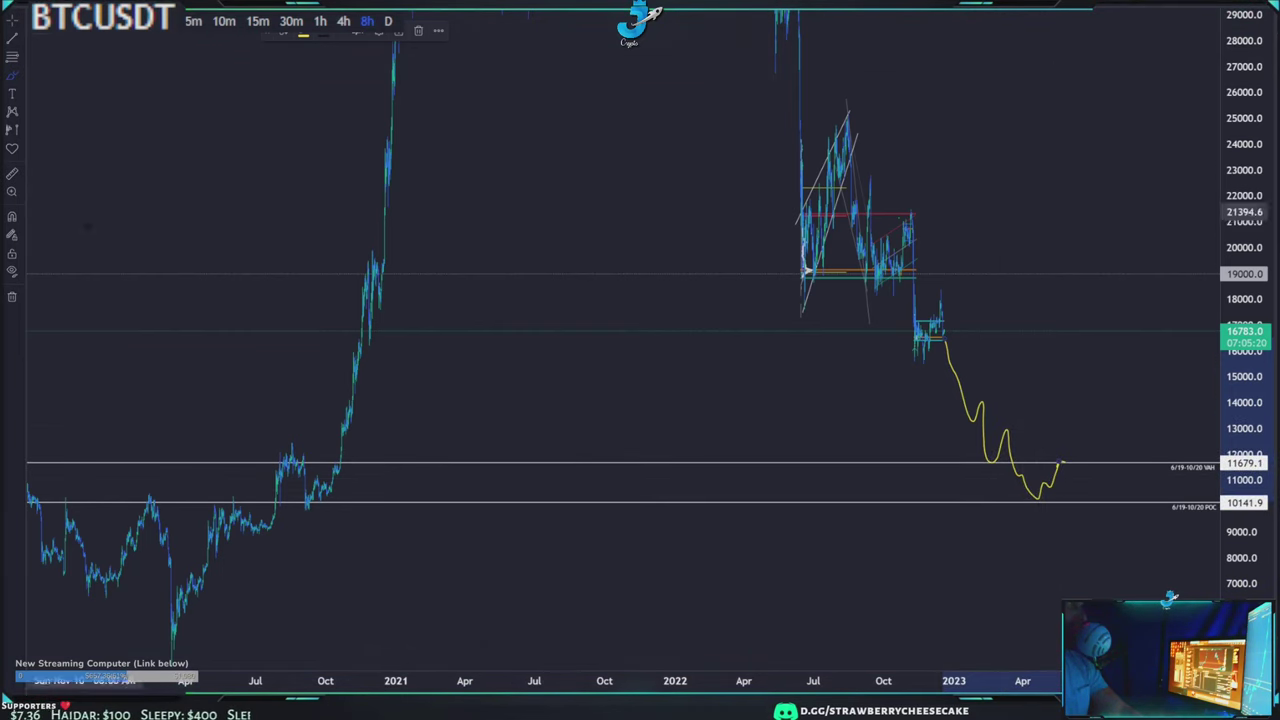
left_click(21, 22)
left_click_drag(618, 196, 621, 254)
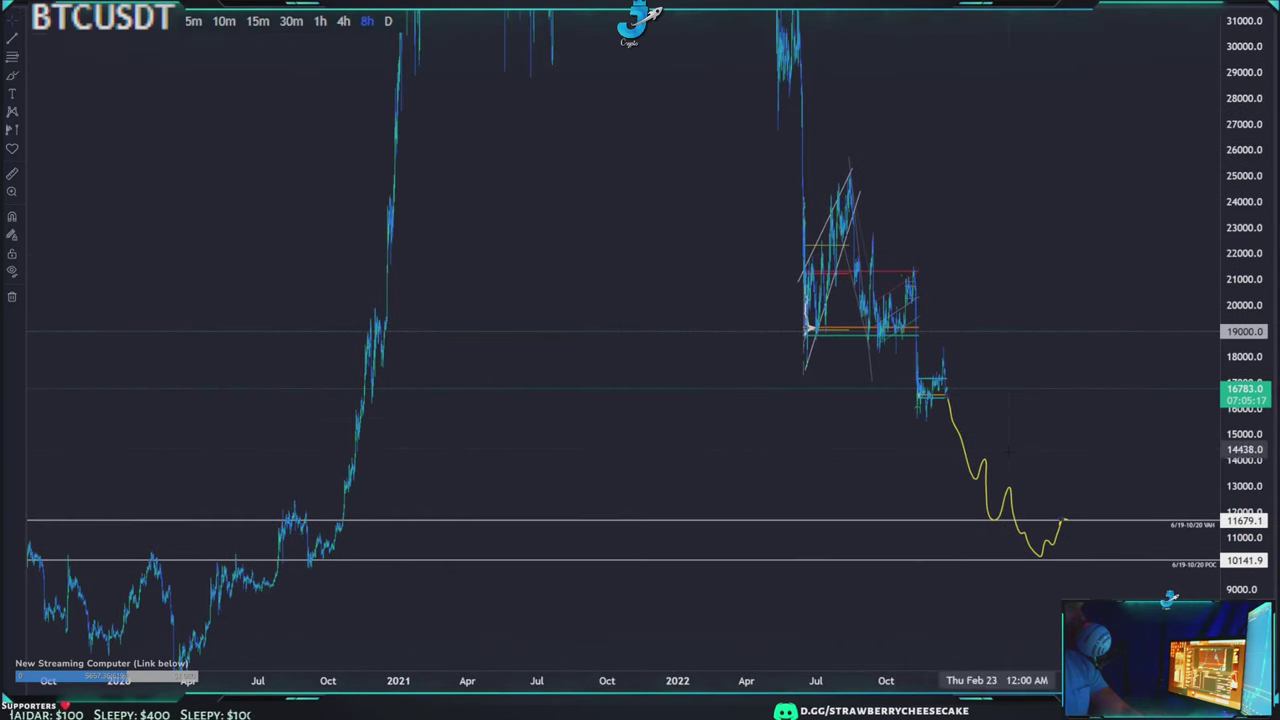
key("Delete")
- Delete the "6/19-10/20 VAH" and "6/19-10/20 POC" horizontal lines from the chart
mouse_move(626, 474)
left_mouse_down()
mouse_move(718, 426)
mouse_move(699, 388)
mouse_move(717, 352)
mouse_move(699, 332)
left_mouse_up()
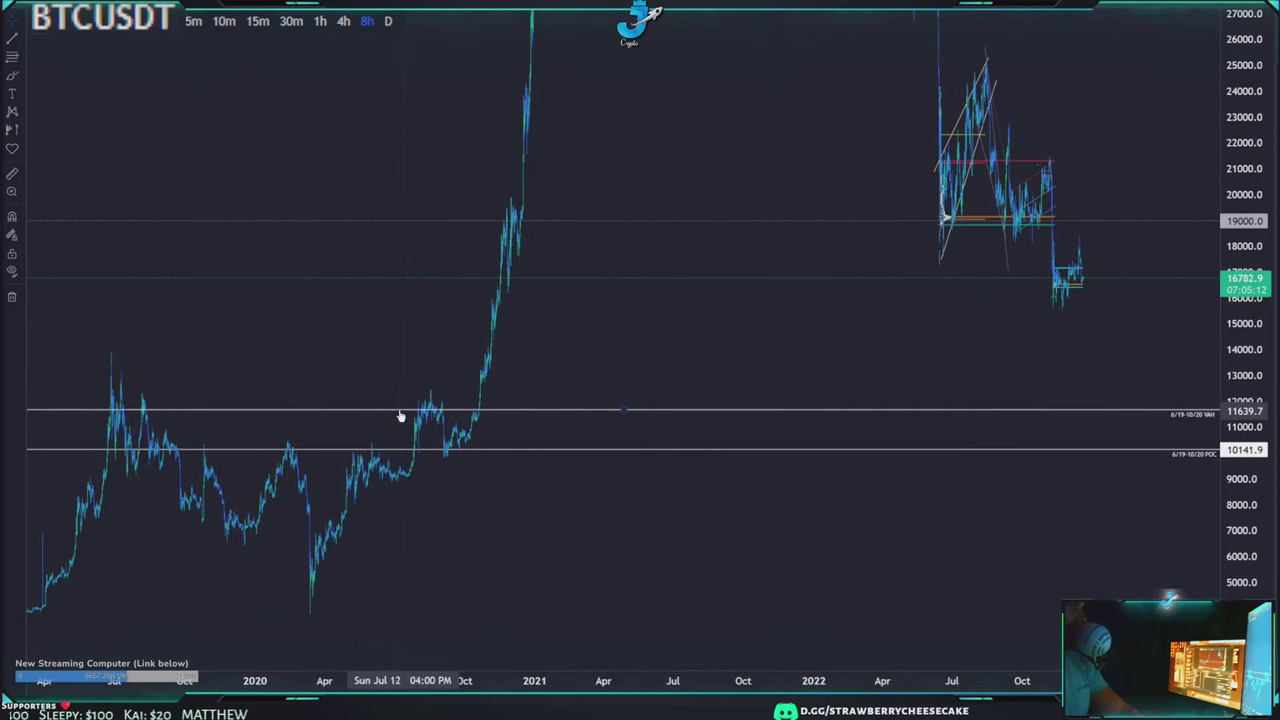
key("Delete")
left_click(399, 451)
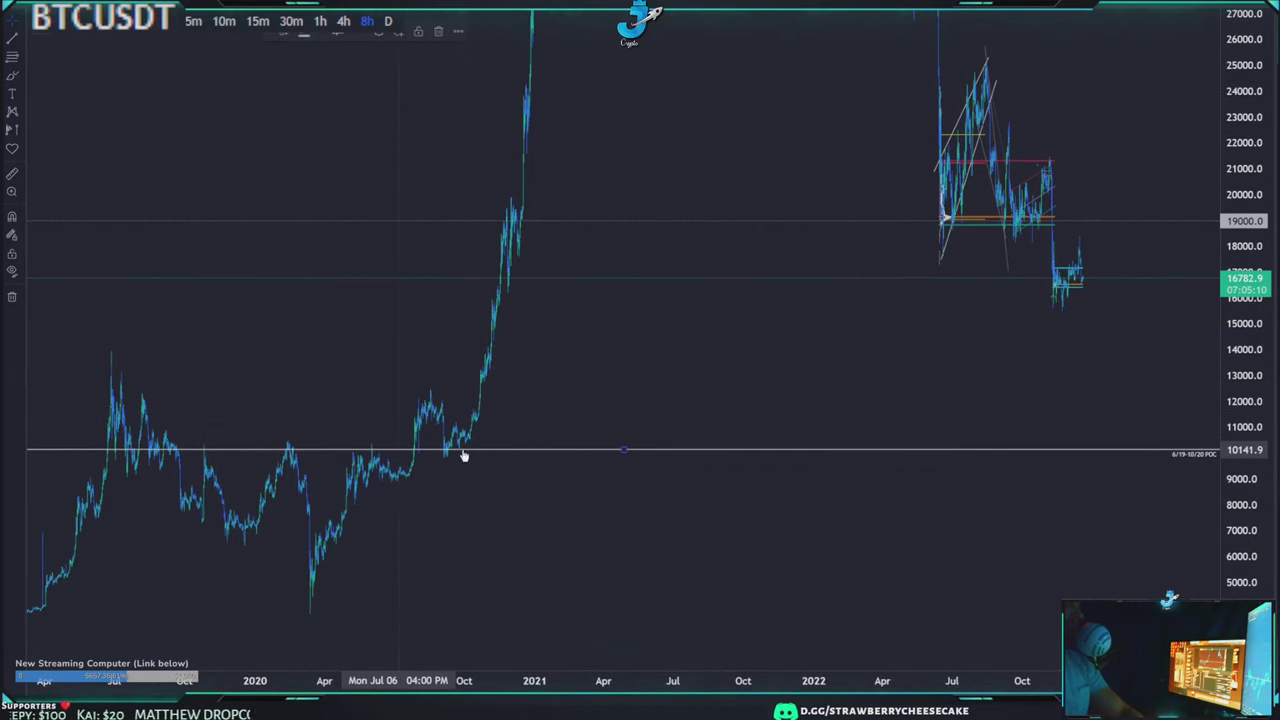
key("Delete")
left_click_drag(753, 407, 652, 457)
left_click_drag(554, 474, 734, 393)
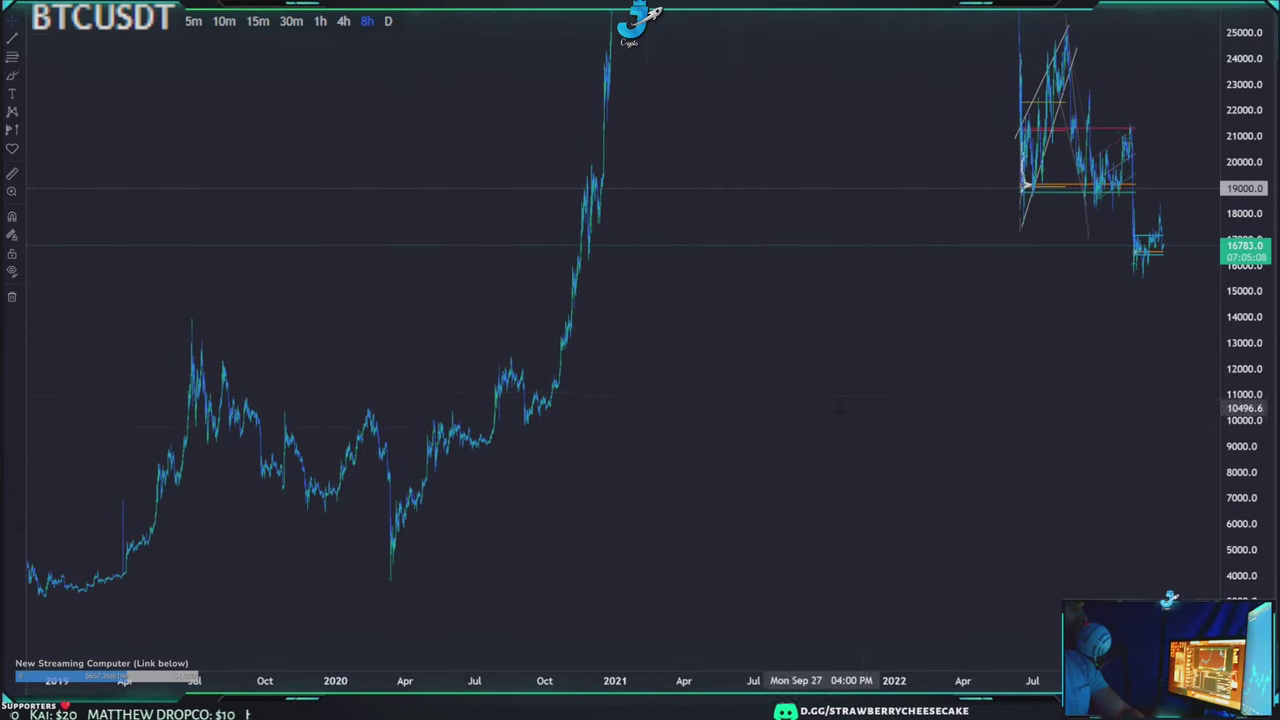
left_click_drag(897, 427, 861, 380)
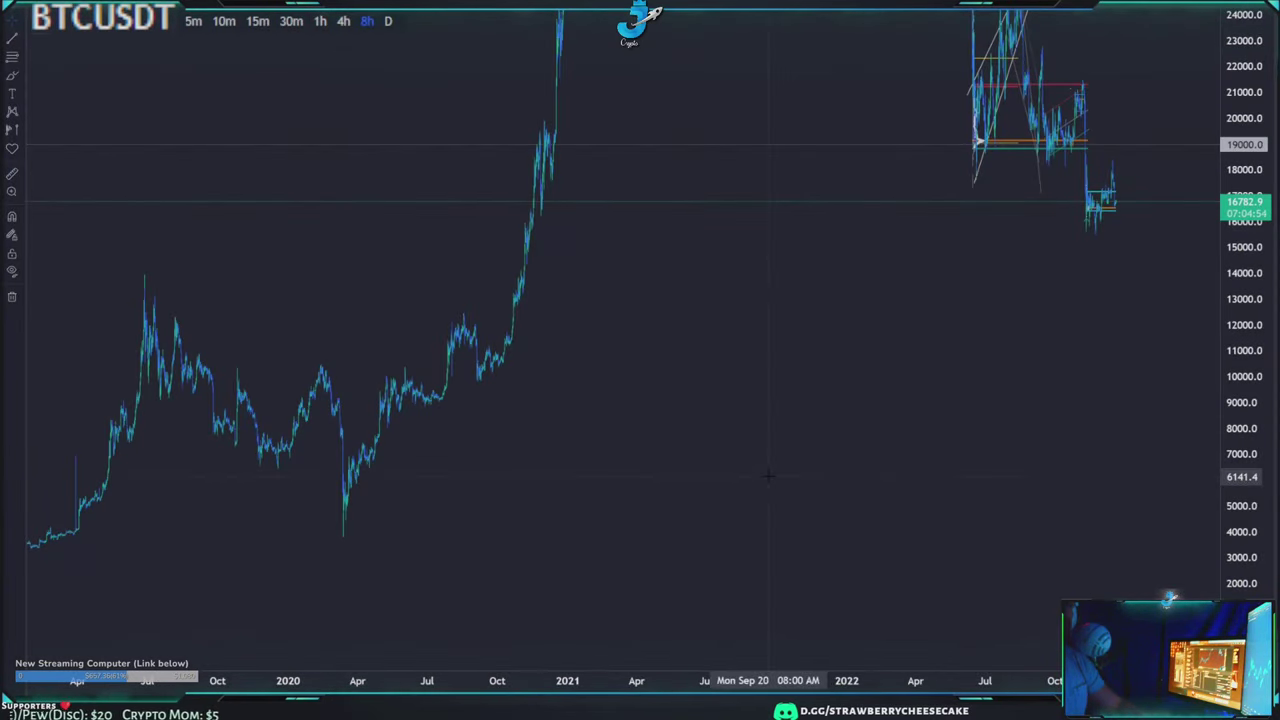
- Place the object list image on the chart and enlarge it to show its drawings and the 2022, 2021 and 2020 folders
left_click_drag(640, 422, 1050, 640)
left_click_drag(884, 513, 503, 54)
left_click_drag(460, 550, 612, 4)
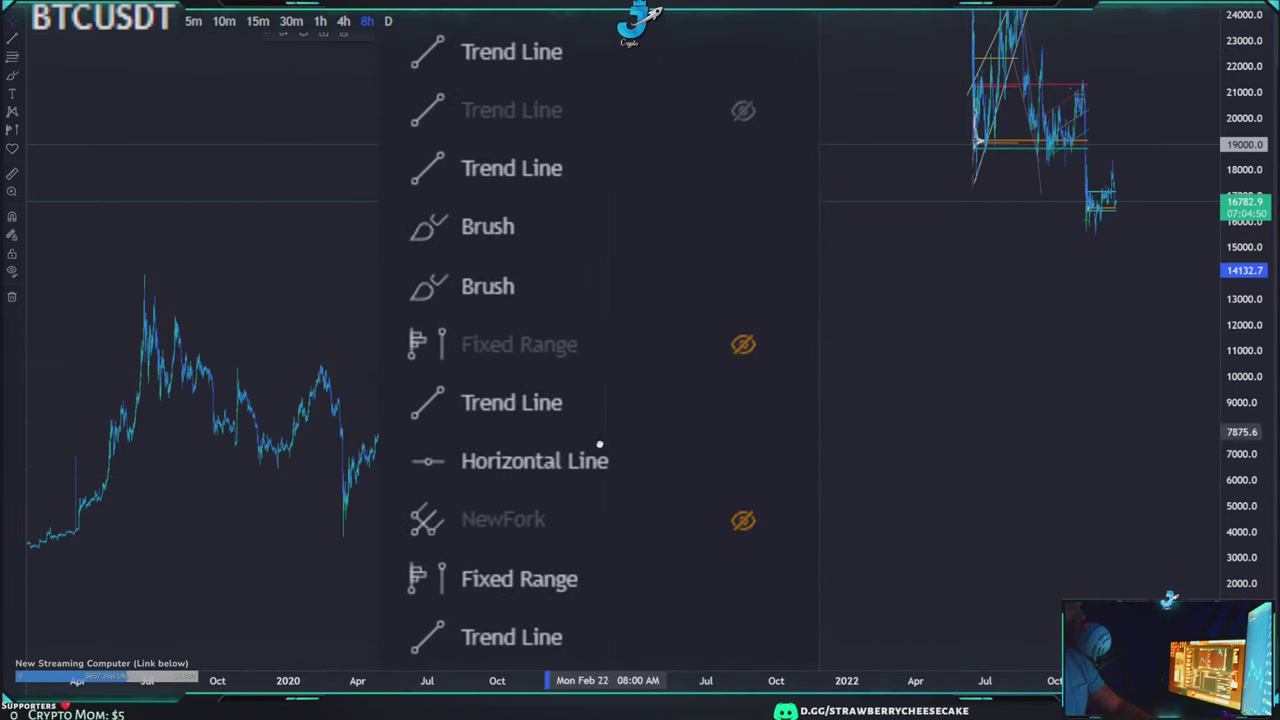
left_click_drag(600, 500, 628, 12)
scroll(668, 360, "down", 5)
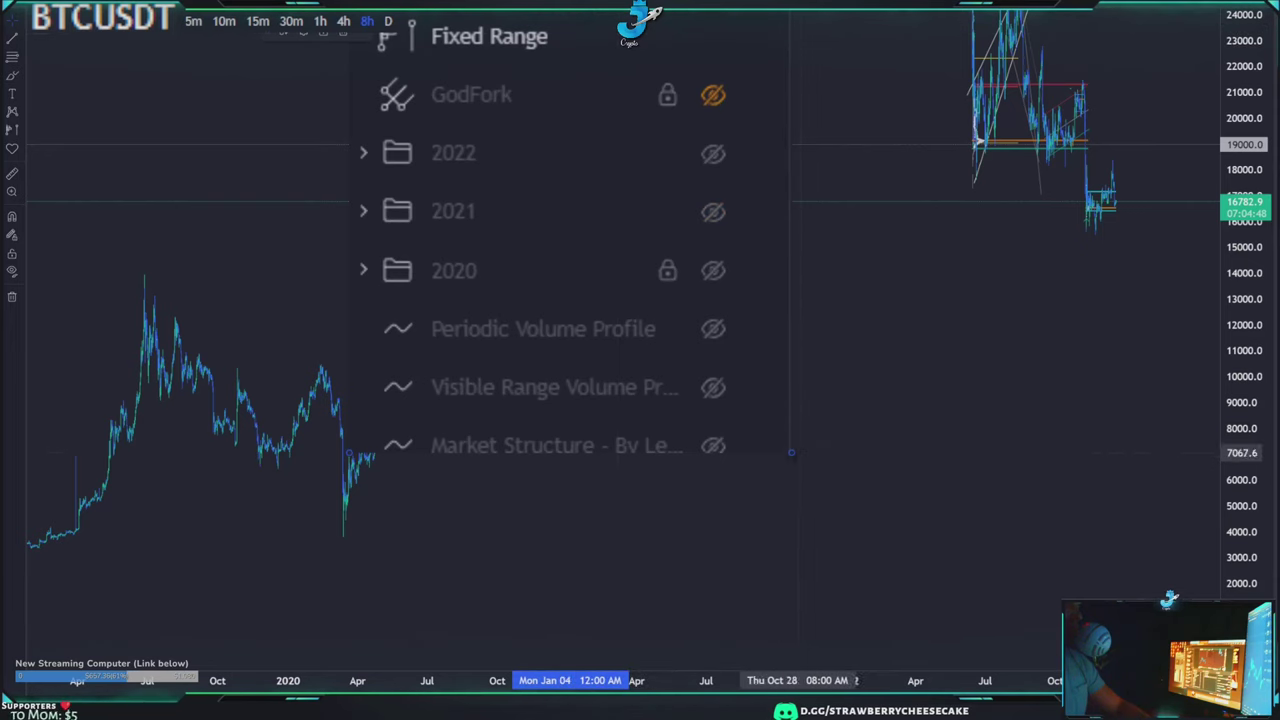
left_click_drag(792, 452, 427, 145)
left_click_drag(463, 80, 460, 553)
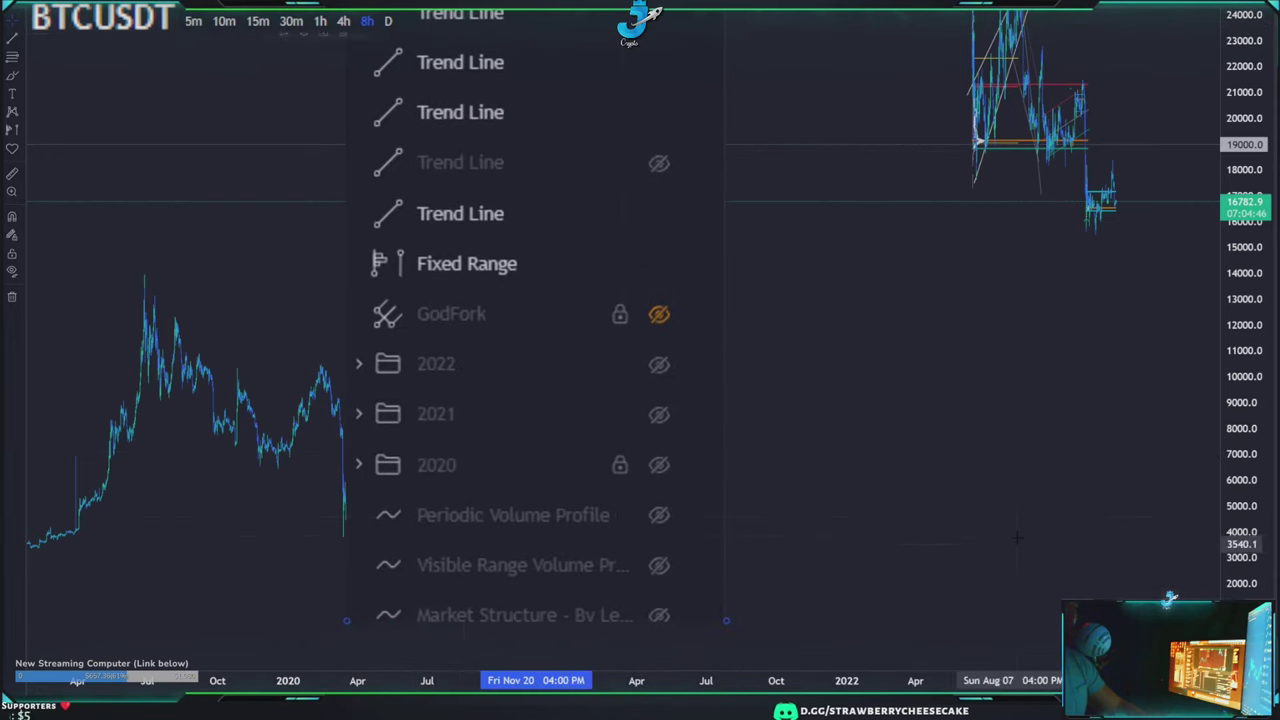
- Resize and reposition the object list image to review its year folders, and delete it from the chart
left_click(1012, 534)
left_click_drag(494, 506, 631, 529)
left_click_drag(652, 72, 630, 600)
left_click_drag(620, 90, 625, 610)
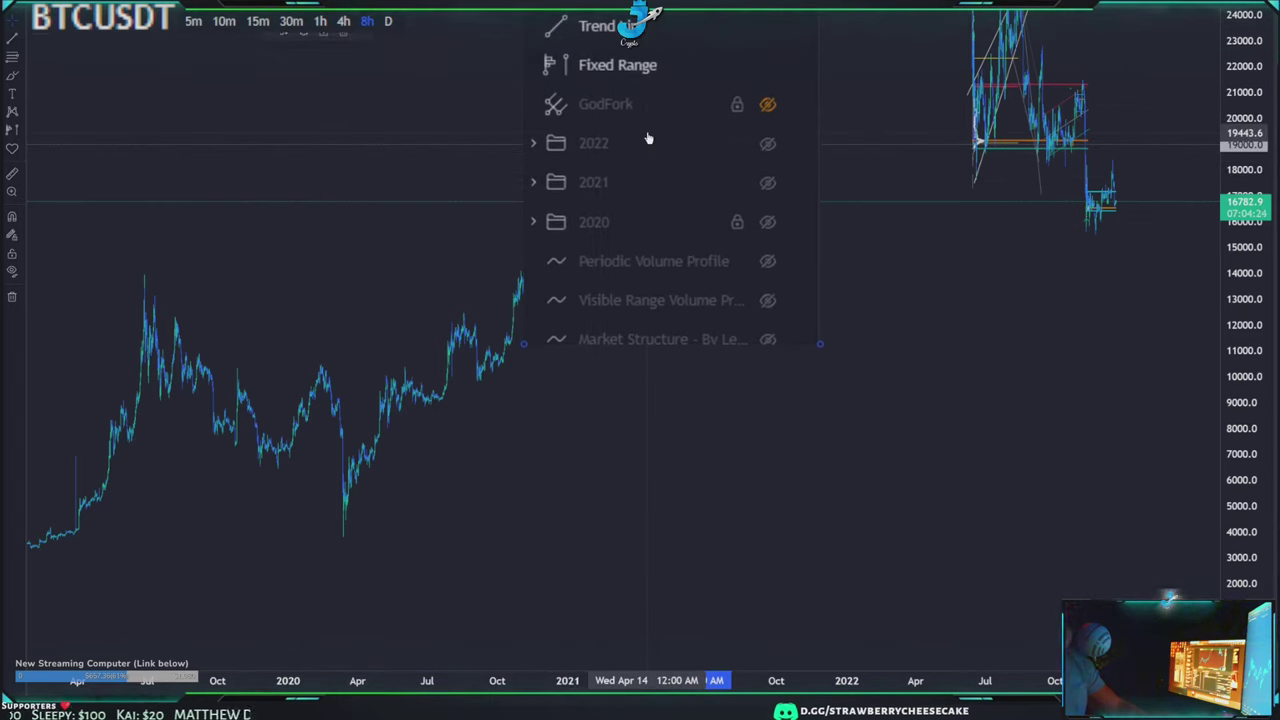
left_click_drag(648, 138, 619, 272)
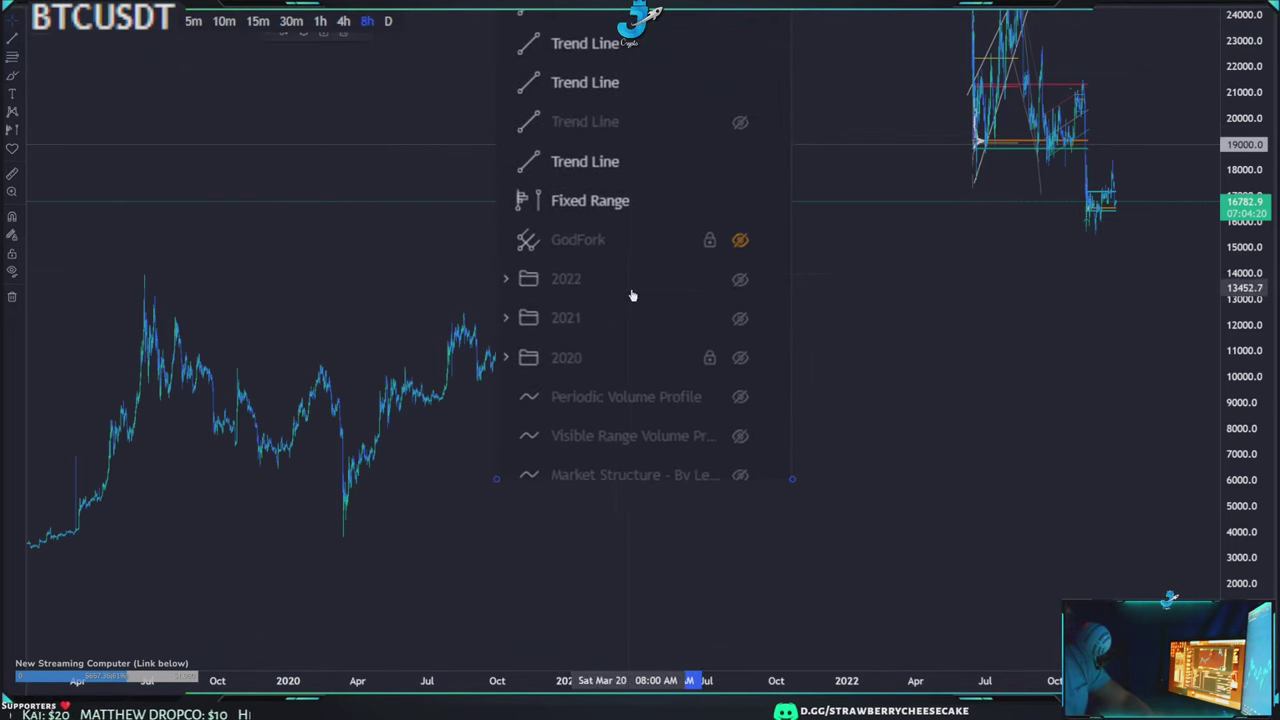
key("Delete")
- Switch the BTCUSDT chart to the D timeframe and clear the diagonal fork lines from the 2021–2022 decline
left_click_drag(829, 365, 805, 378)
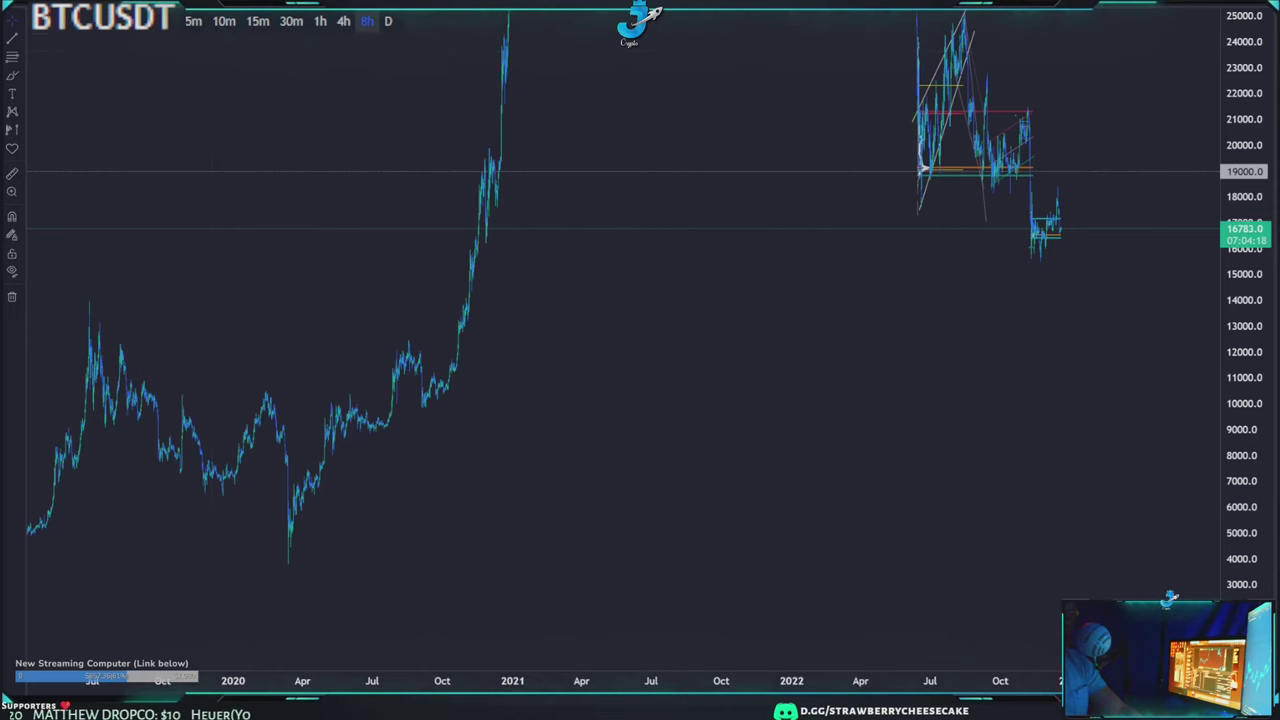
left_click(388, 20)
left_click_drag(1233, 43, 1227, 562)
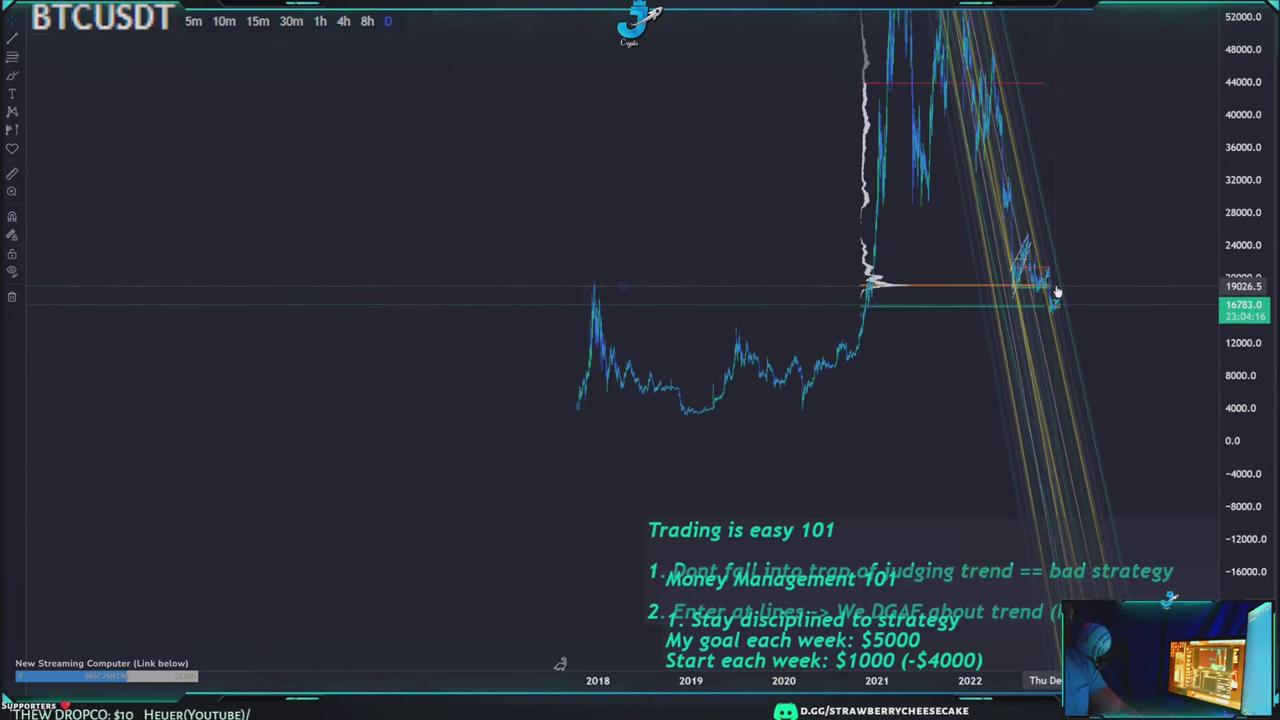
scroll(1057, 291, "up", 3)
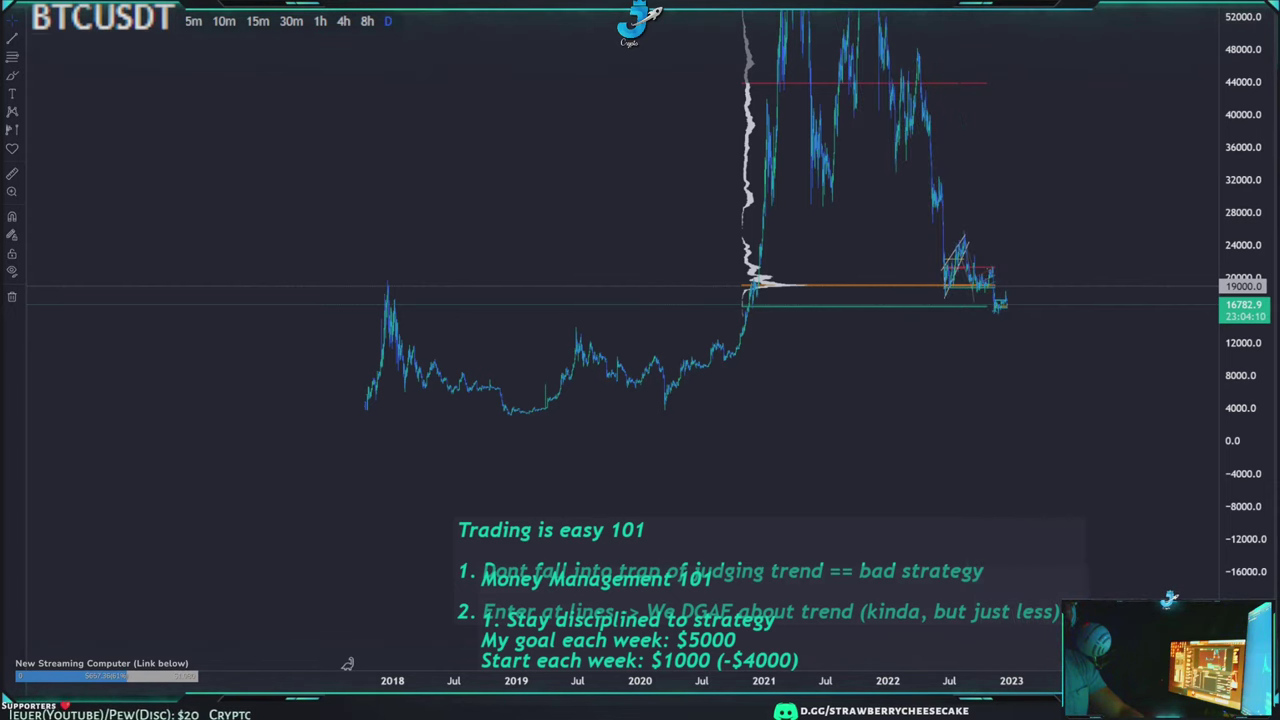
- Delete the fixed range volume profile that starts in late 2020 and spans the 2021–2022 price action
left_click_drag(760, 279, 740, 302)
key("Delete")
left_click_drag(740, 302, 766, 300)
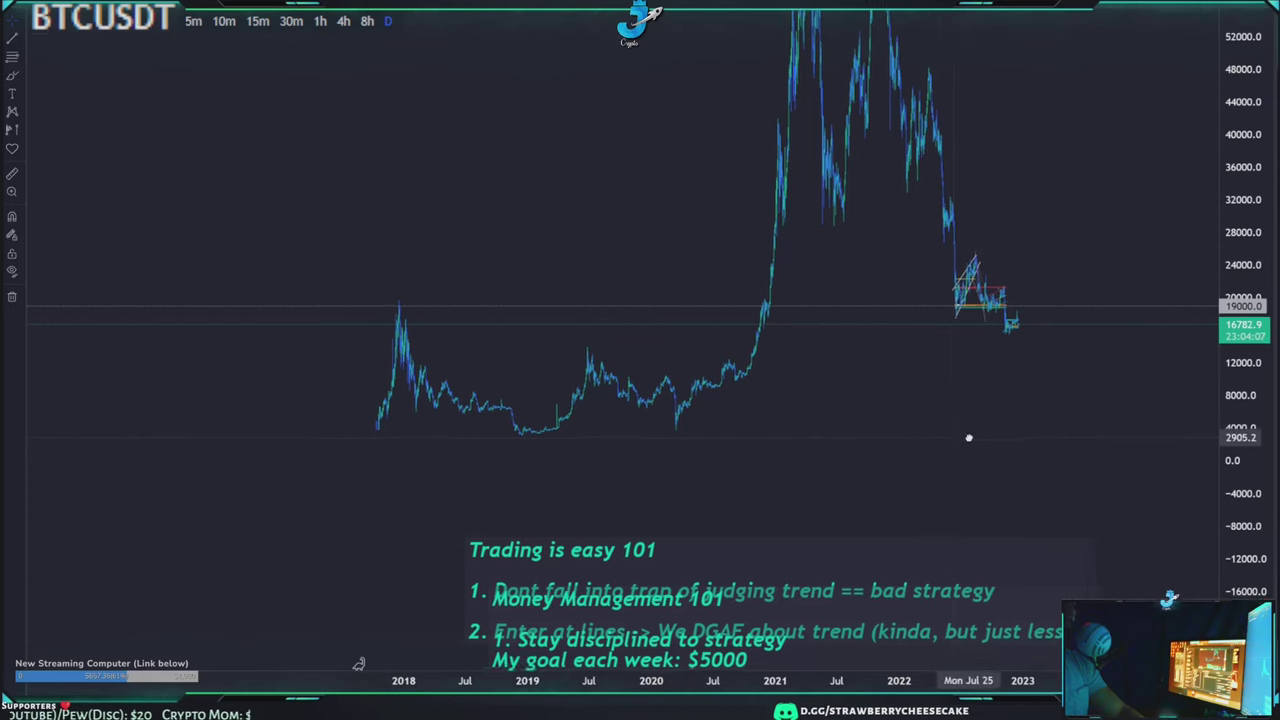
- Delete the "Trading is easy 101" and "Money Management 101" text notes below the price history
left_click(909, 571)
key("Delete")
left_click(914, 651)
key("Delete")
- Show the hidden horizontal VAH, POC and VAL levels from 2020, 2021 and 2022 on the daily chart
left_click_drag(905, 500, 888, 620)
scroll(943, 580, "up", 2)
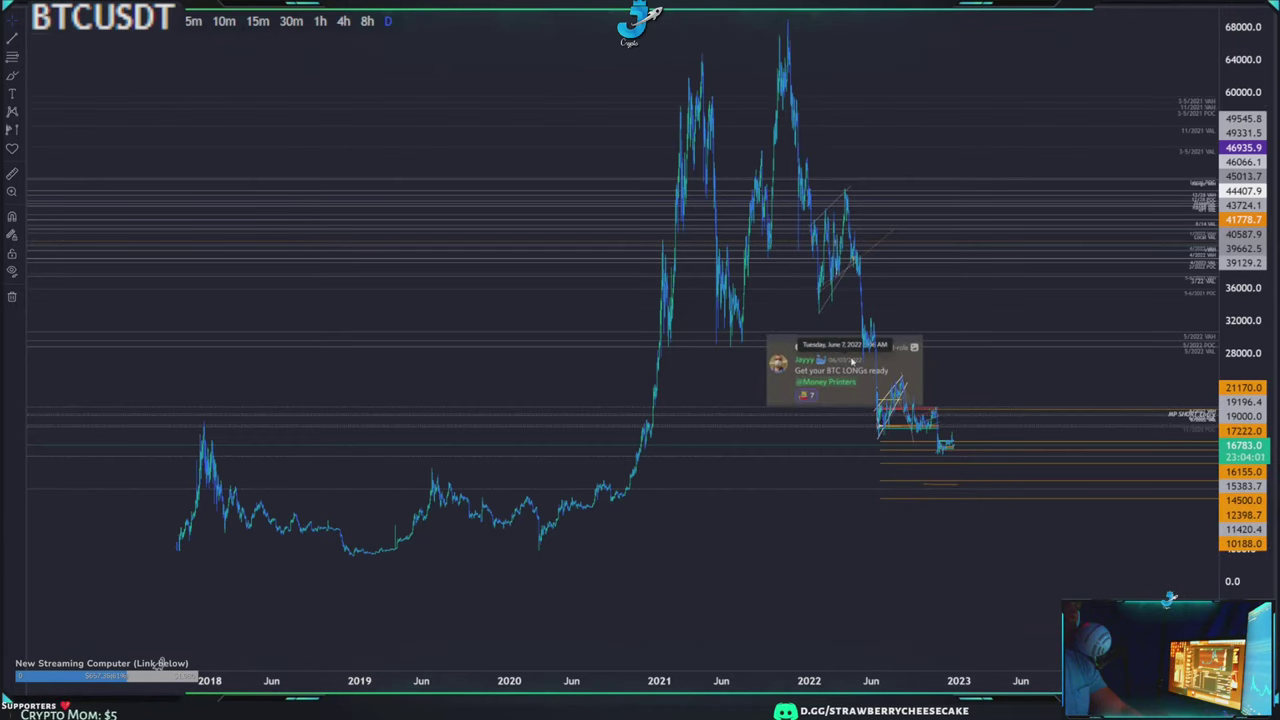
scroll(1077, 517, "up", 4)
left_click_drag(1077, 583, 978, 608)
mouse_move(1238, 556)
left_mouse_down()
mouse_move(1238, 455)
mouse_move(1238, 554)
left_mouse_up()
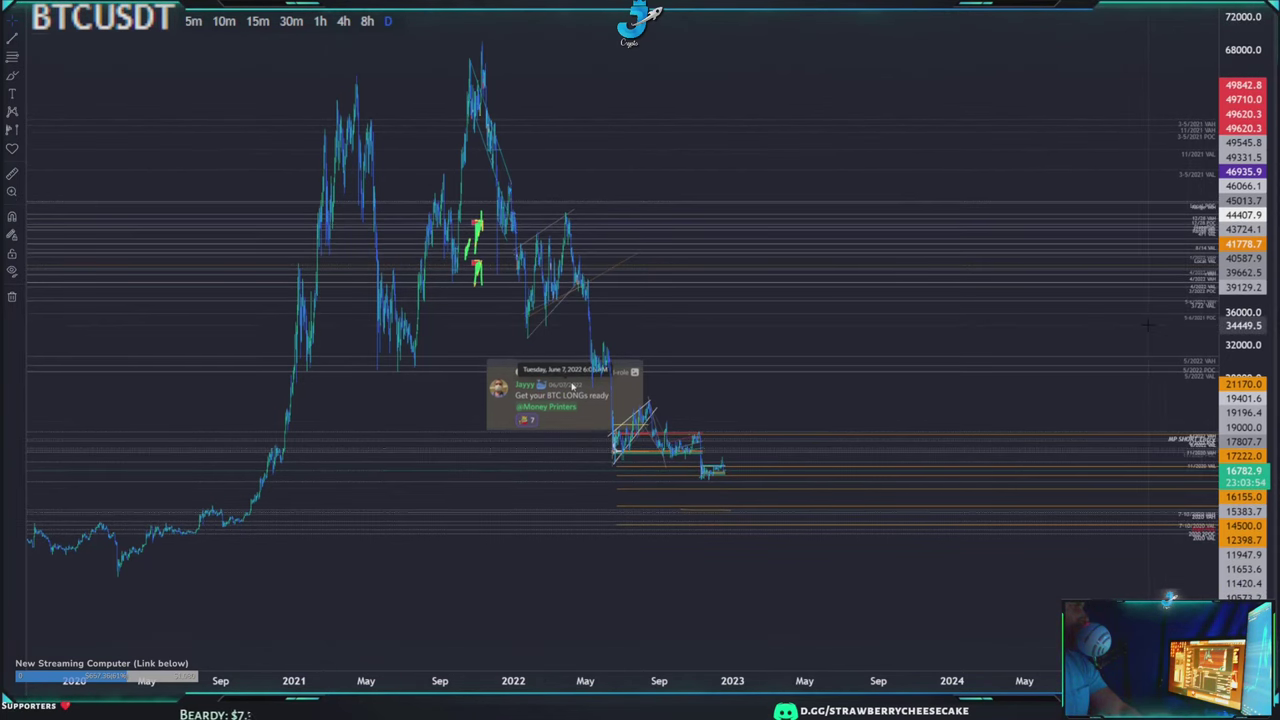
- Examine the saved horizontal levels on the daily chart, from the 2021–2022 range down to the 2020 levels below the current price
left_click_drag(1268, 497, 1257, 461)
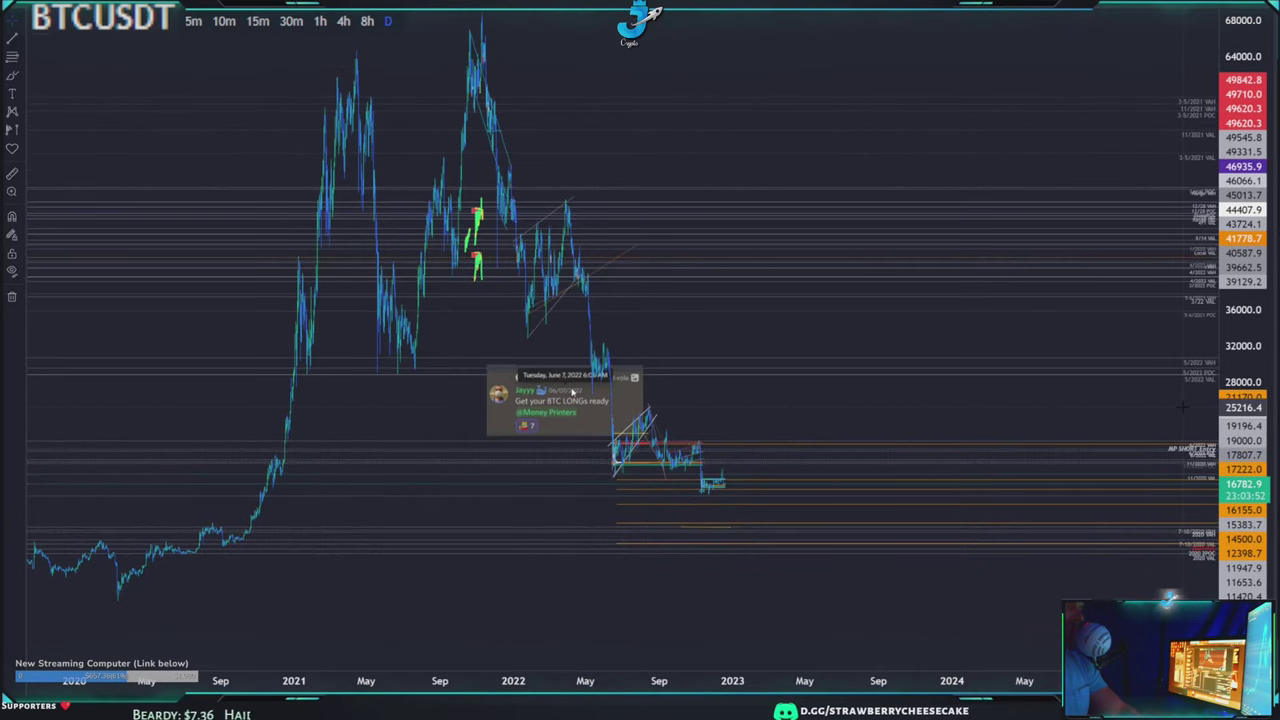
mouse_move(1183, 407)
left_mouse_down()
mouse_move(1150, 395)
mouse_move(1156, 378)
left_mouse_up()
scroll(1188, 395, "down", 2)
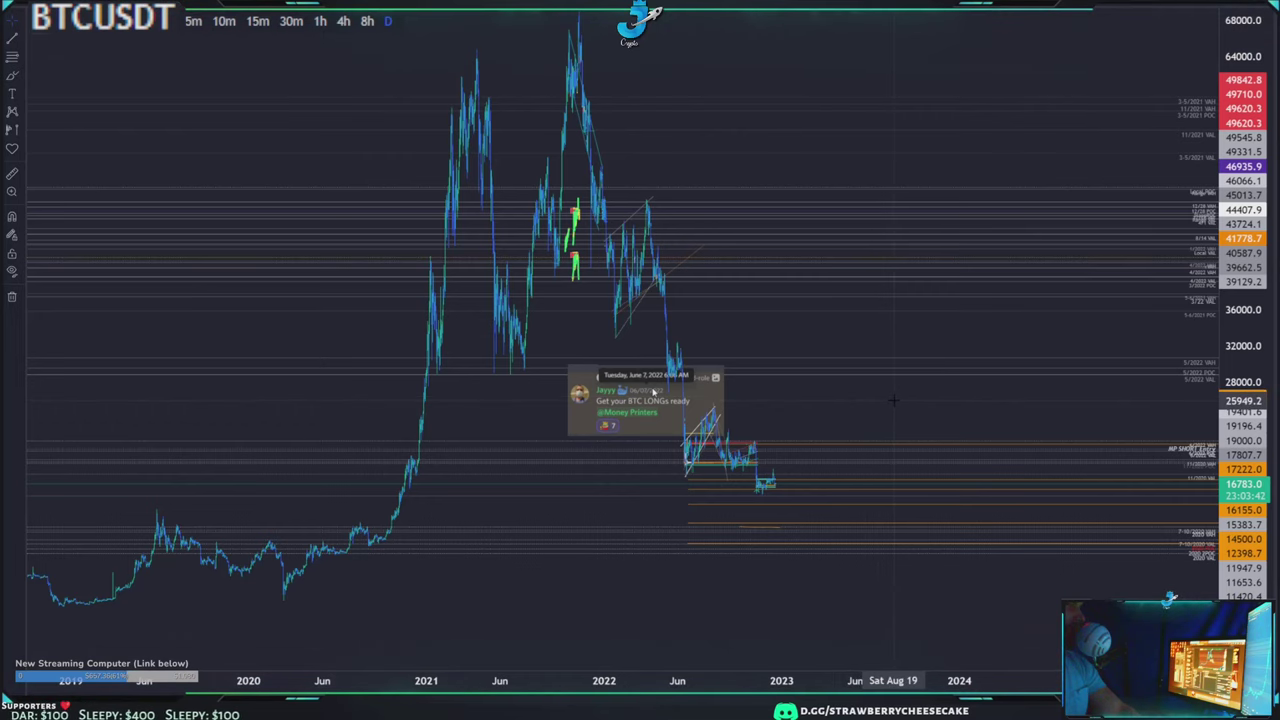
left_click_drag(864, 397, 840, 406)
left_click_drag(1243, 560, 1243, 212)
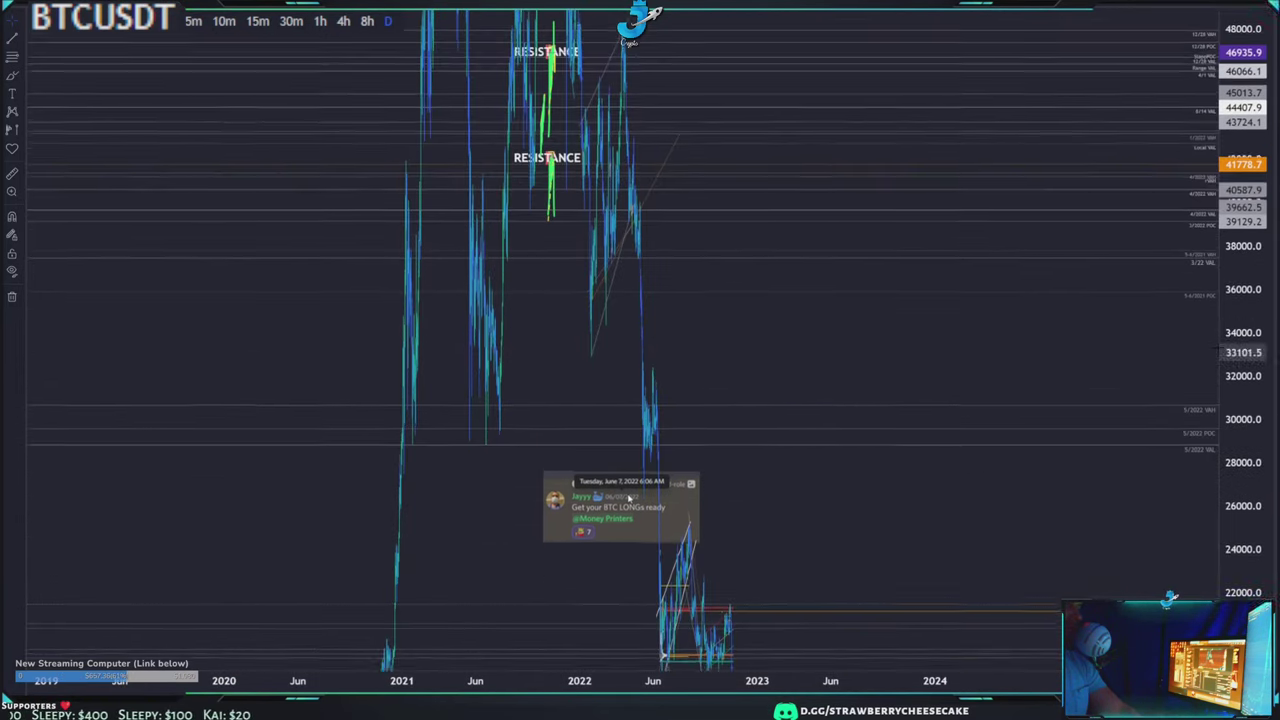
left_click_drag(1093, 319, 1117, 117)
left_click_drag(1034, 506, 1080, 197)
scroll(1036, 419, "up", 2)
left_click_drag(1036, 419, 902, 441)
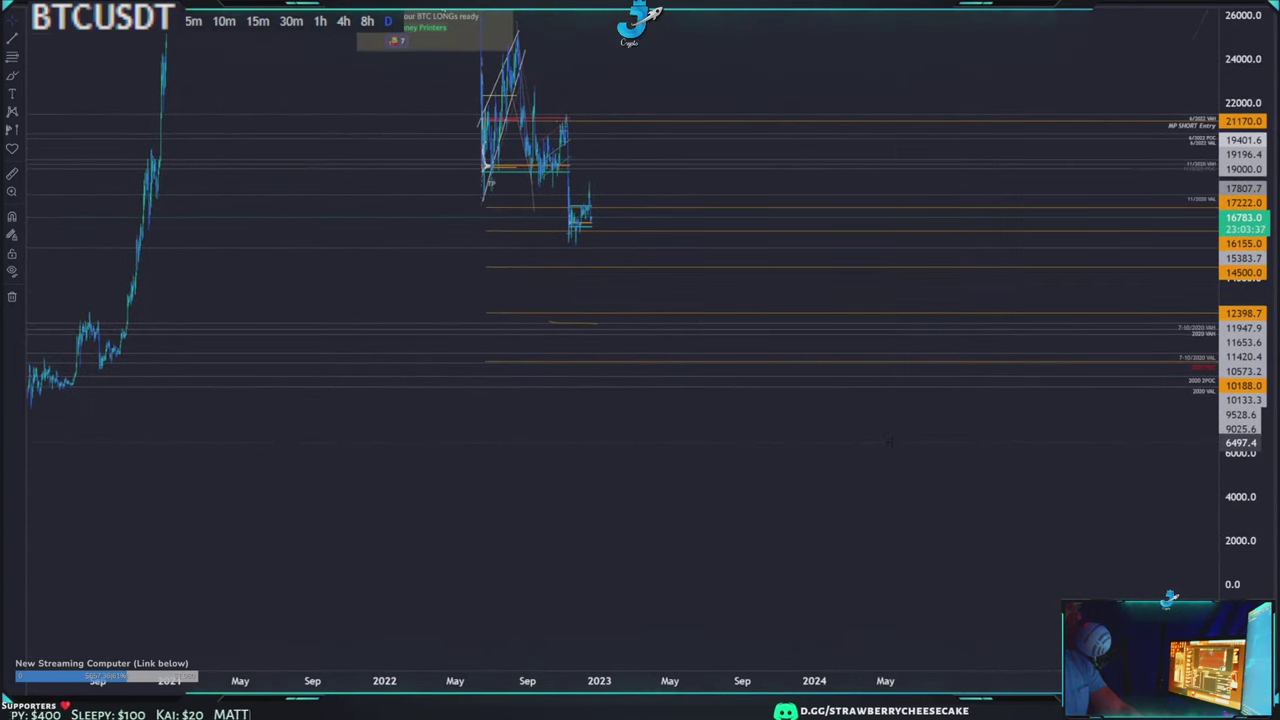
scroll(903, 437, "down", 3)
scroll(431, 360, "down", 2)
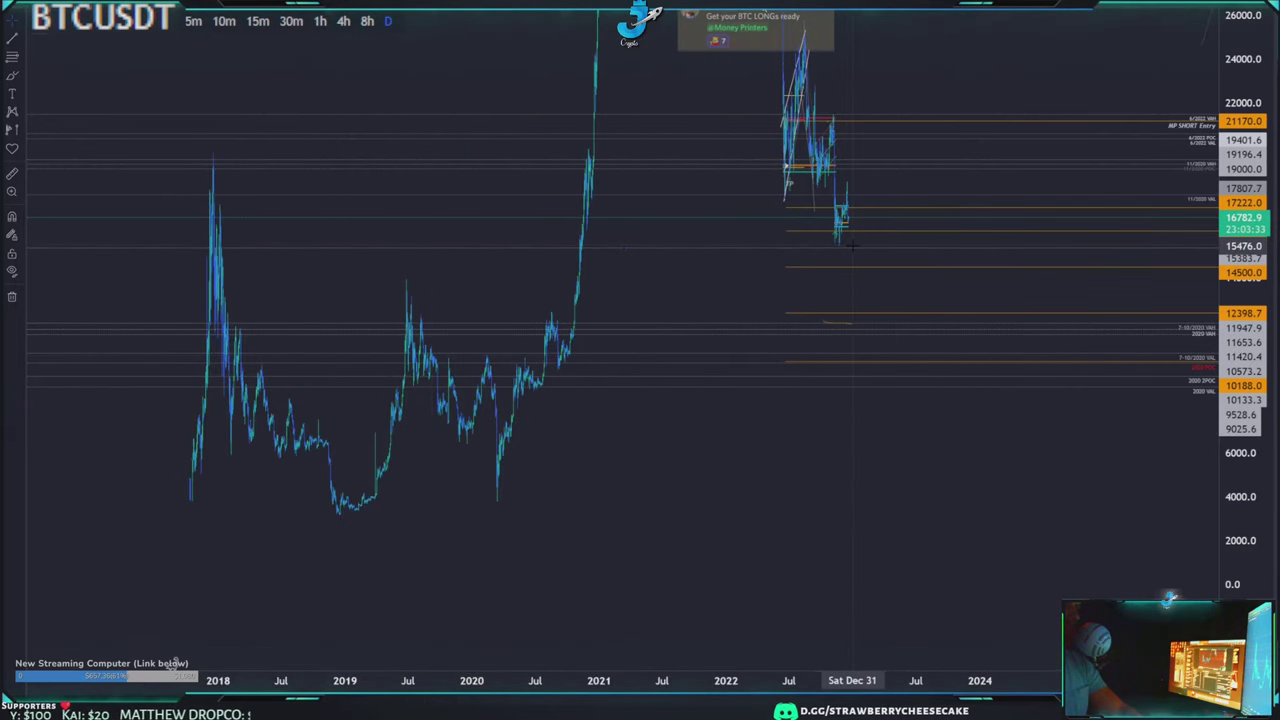
left_click_drag(988, 289, 896, 290)
left_click_drag(1243, 490, 1243, 192)
left_click_drag(948, 211, 922, 252)
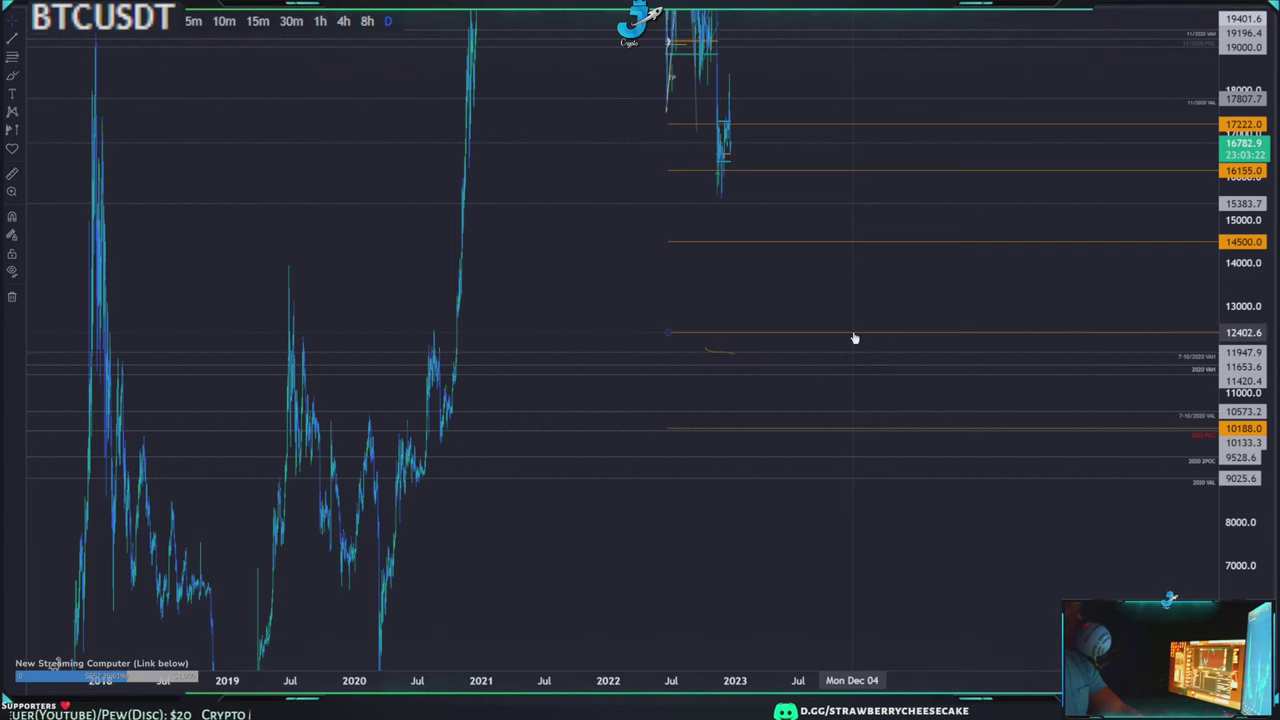
- Compare the orange lines and 2020 VAH, POC and VAL levels below the current price with the 2018–2020 price history
left_click_drag(855, 338, 791, 346)
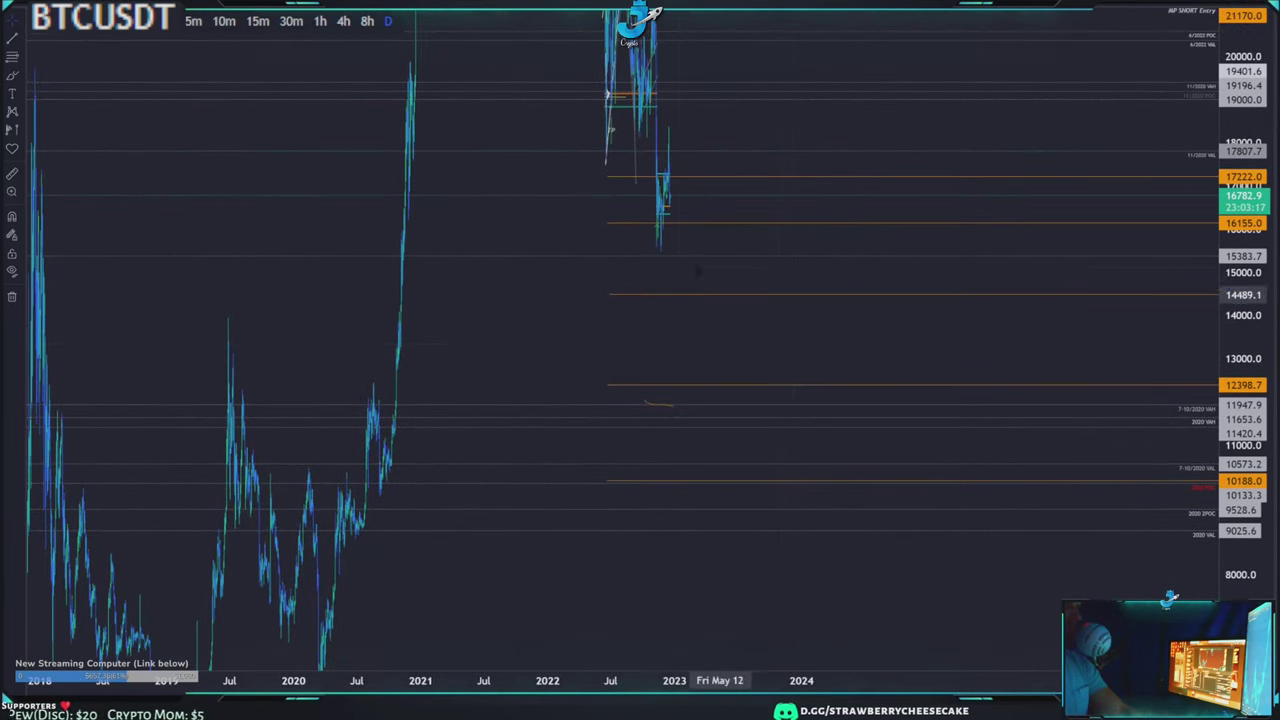
left_click_drag(529, 323, 613, 335)
scroll(611, 340, "down", 3)
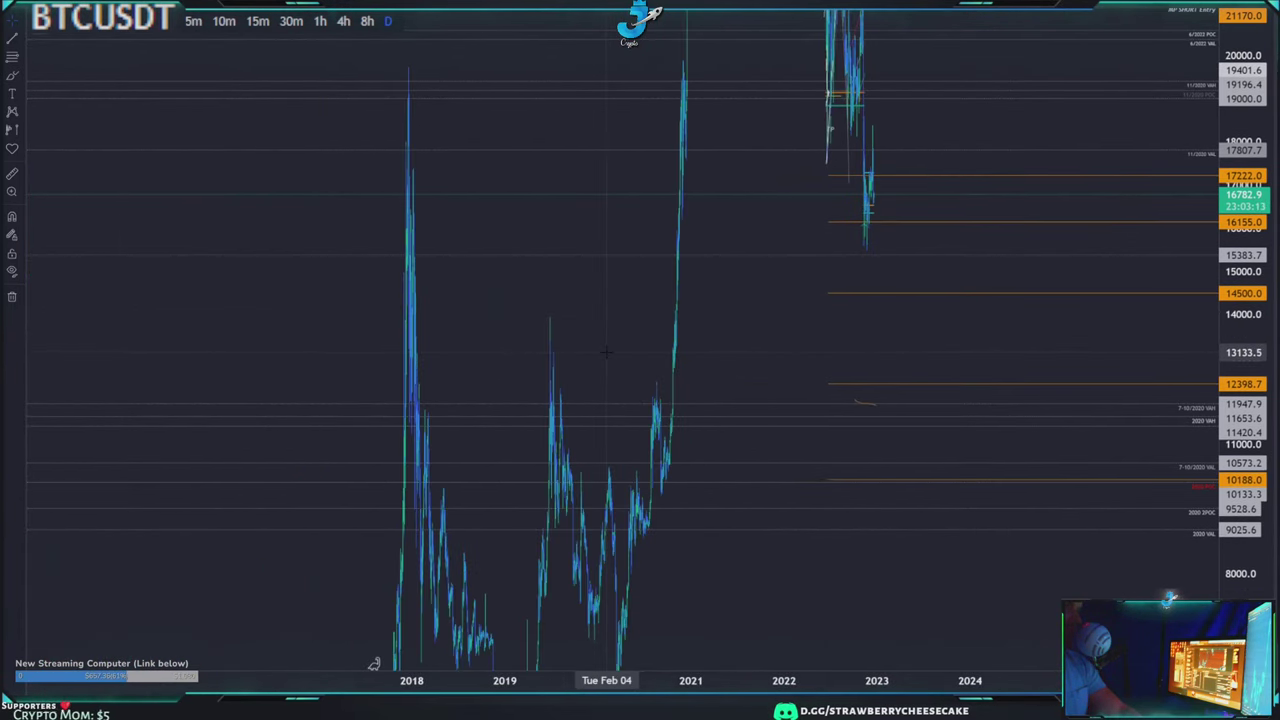
left_click_drag(745, 329, 632, 349)
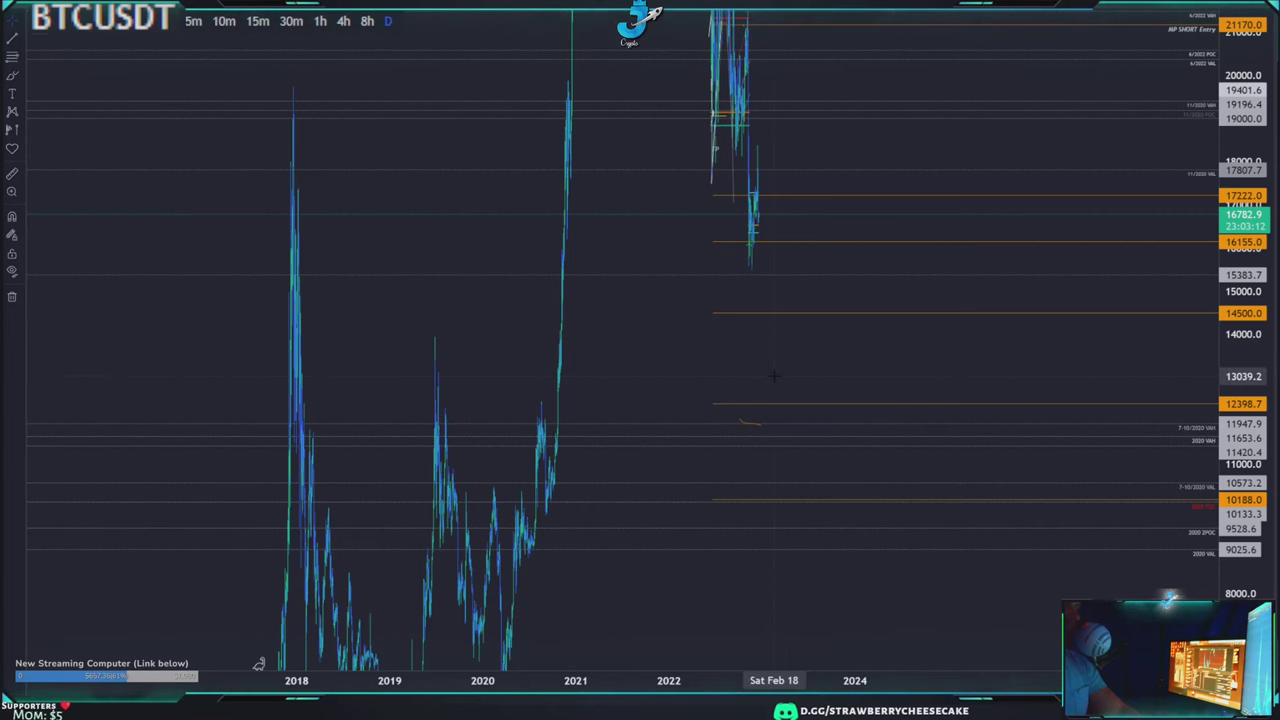
left_click_drag(721, 363, 707, 358)
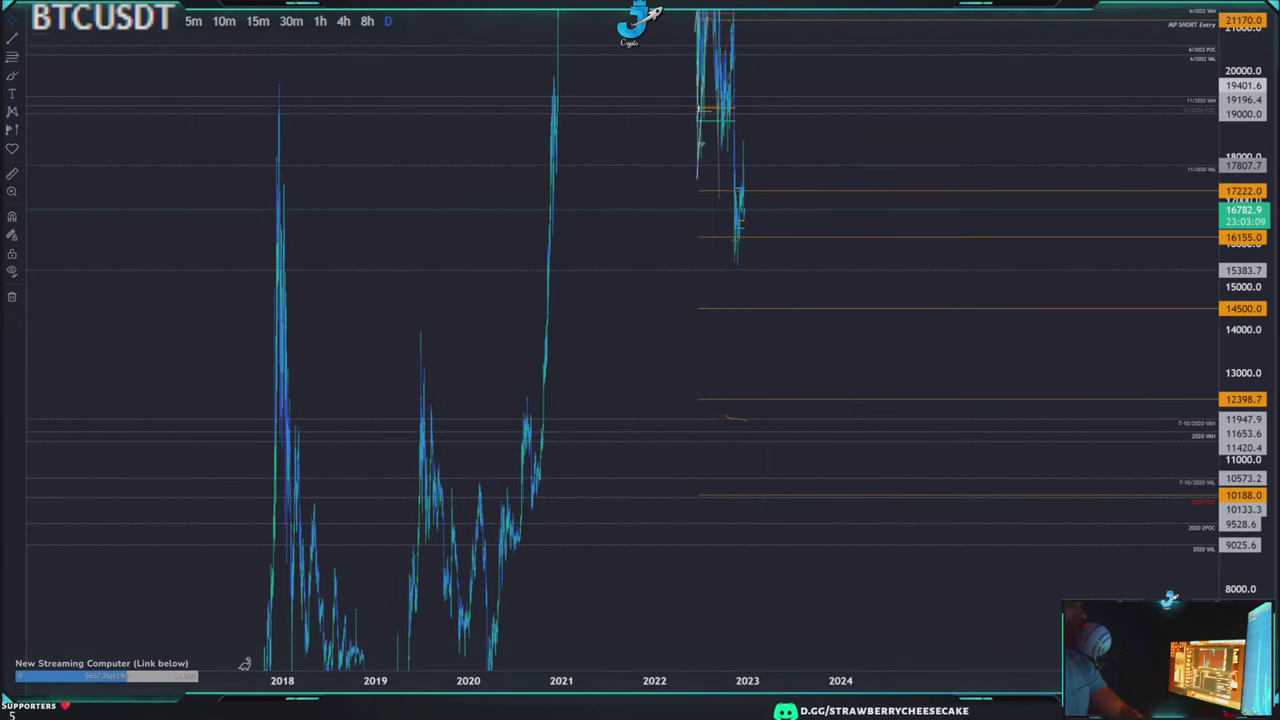
key("alt+Tab")
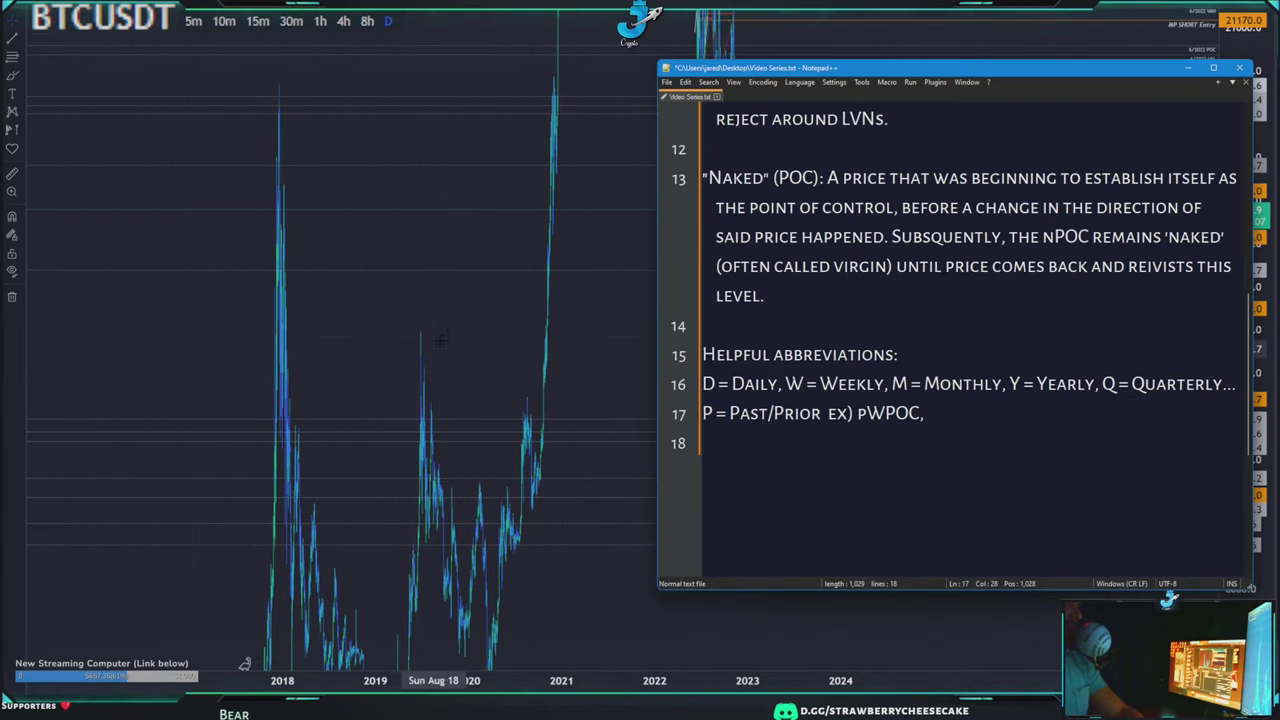
left_click(446, 334)
- Delete the short stray trend line in the empty chart area beyond 2023, between about 24,665 and 27,991
left_click_drag(1241, 300, 1226, 546)
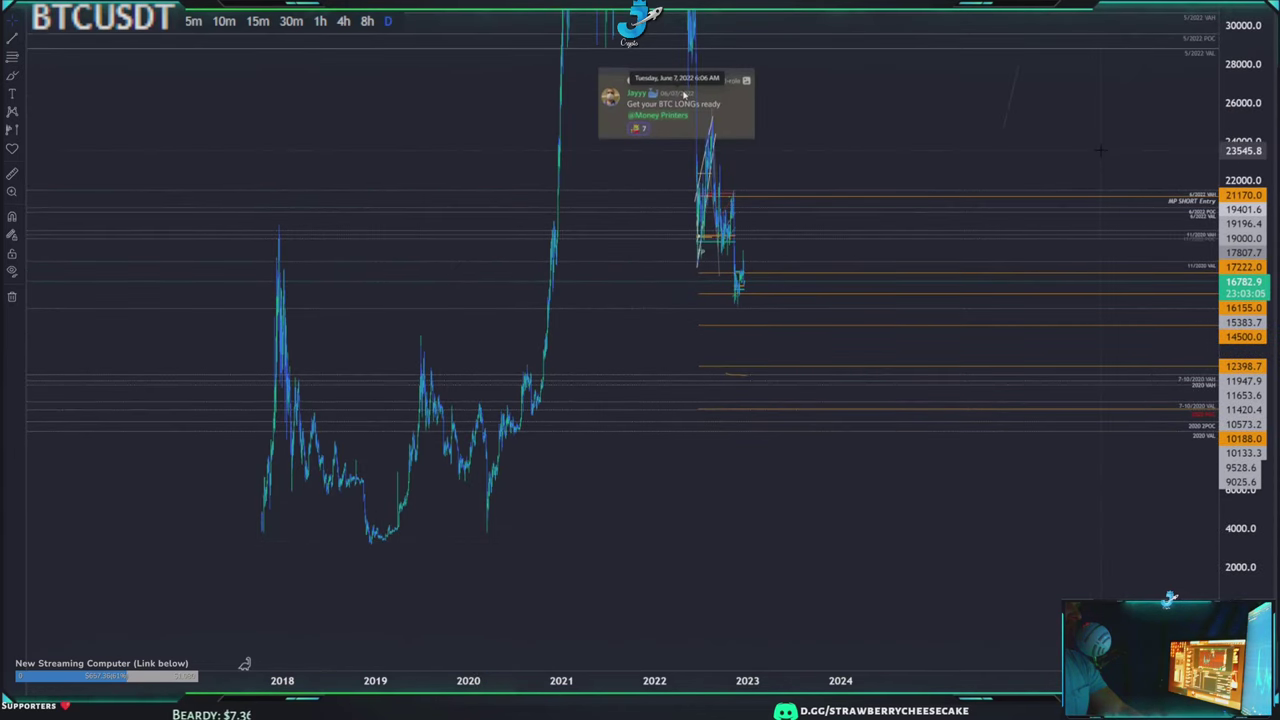
left_click_drag(684, 96, 612, 207)
left_click(938, 229)
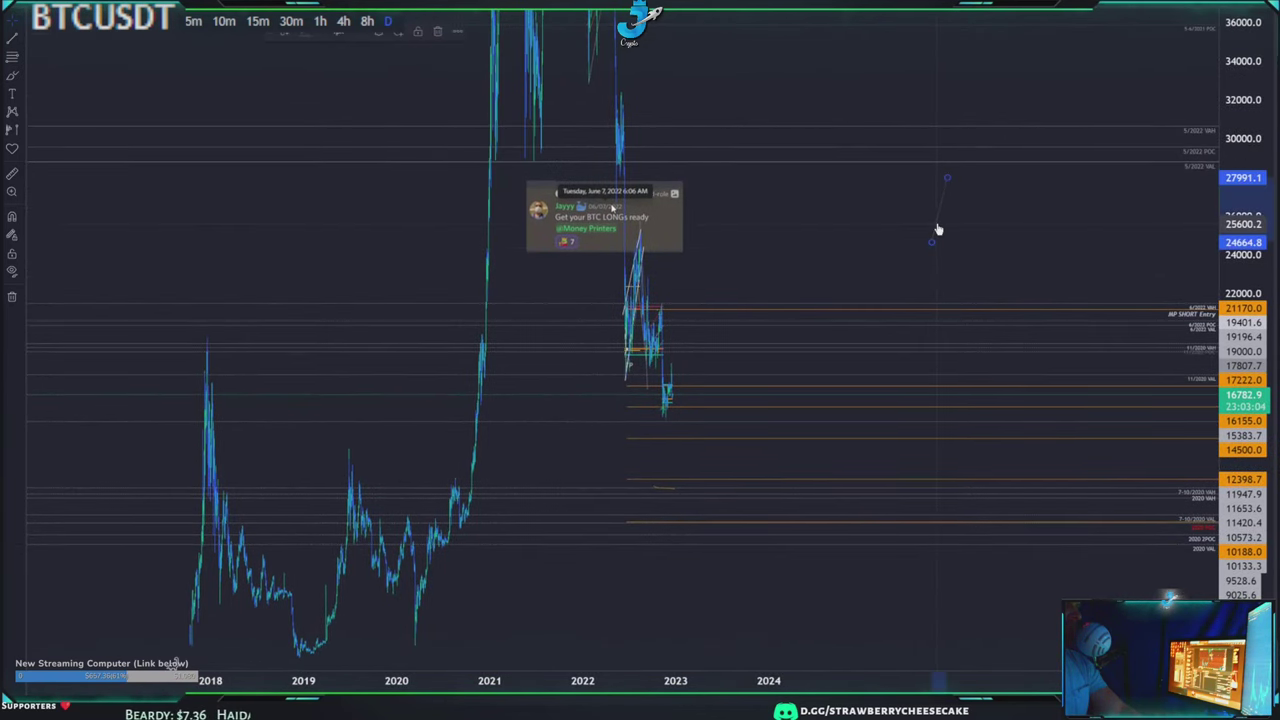
key("Delete")
- Examine the daily price history from 2018 to the 2021–2022 highs and decline together with all the horizontal levels
left_click_drag(1024, 234, 1037, 262)
left_click_drag(827, 268, 1200, 249)
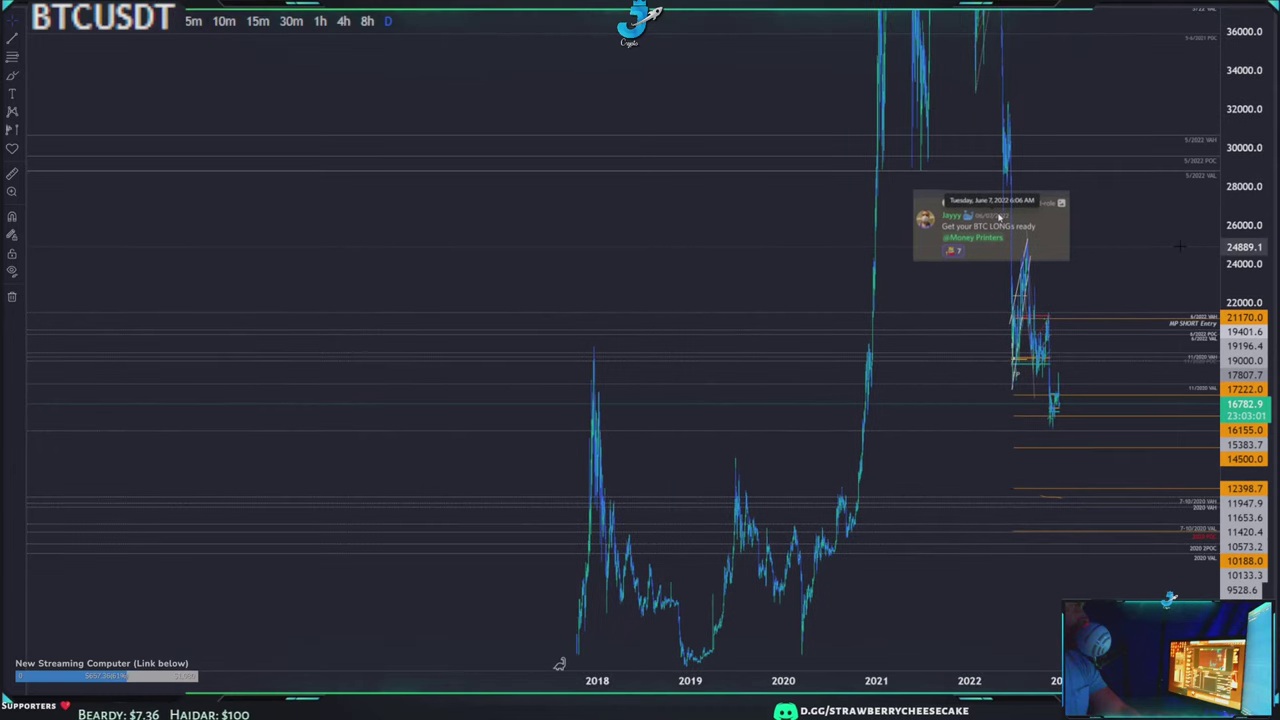
scroll(1071, 259, "up", 6)
left_click_drag(1012, 258, 1044, 269)
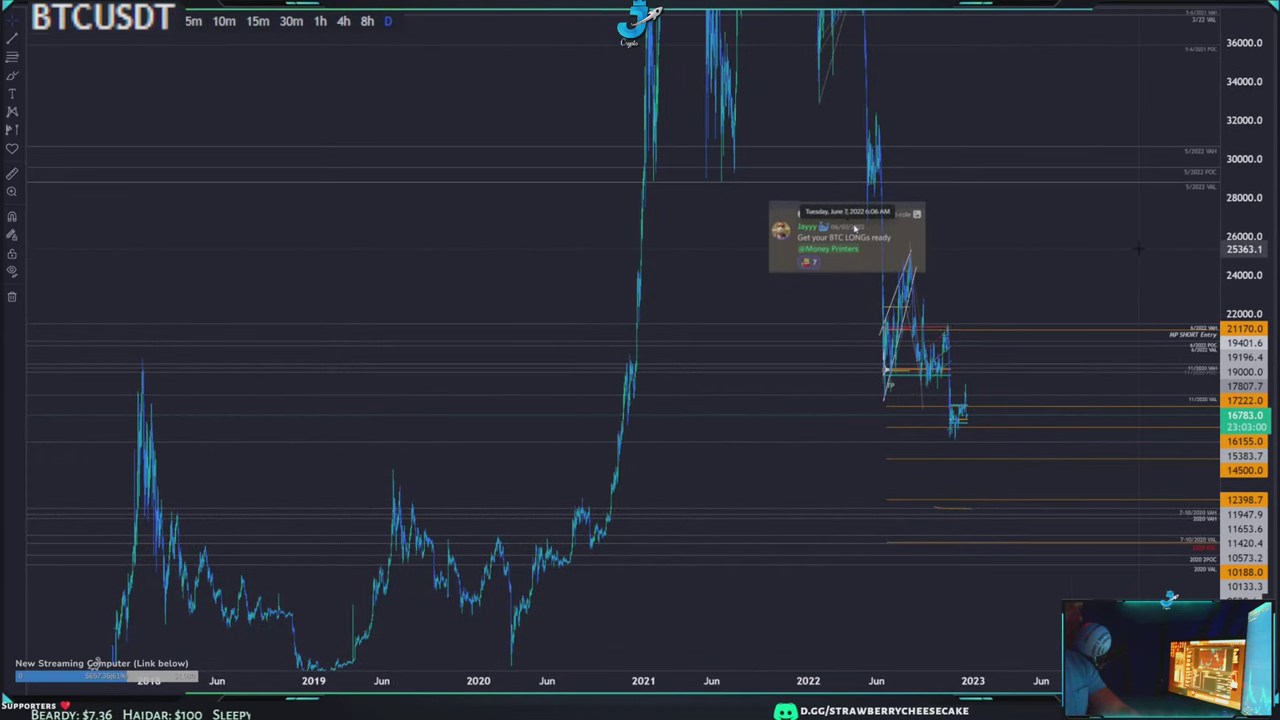
left_click_drag(1135, 252, 1143, 273)
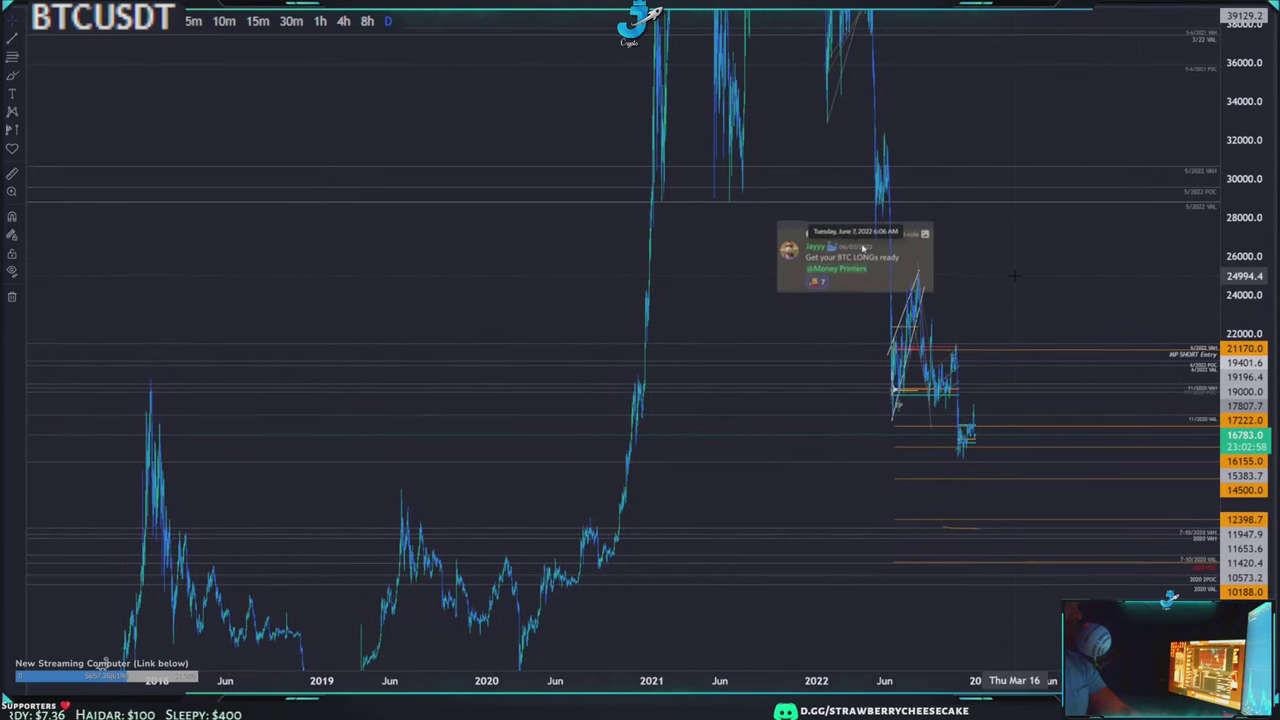
scroll(1014, 278, "up", 3)
left_click_drag(948, 280, 1068, 233)
left_click_drag(1245, 179, 1245, 526)
left_click_drag(1030, 219, 1027, 336)
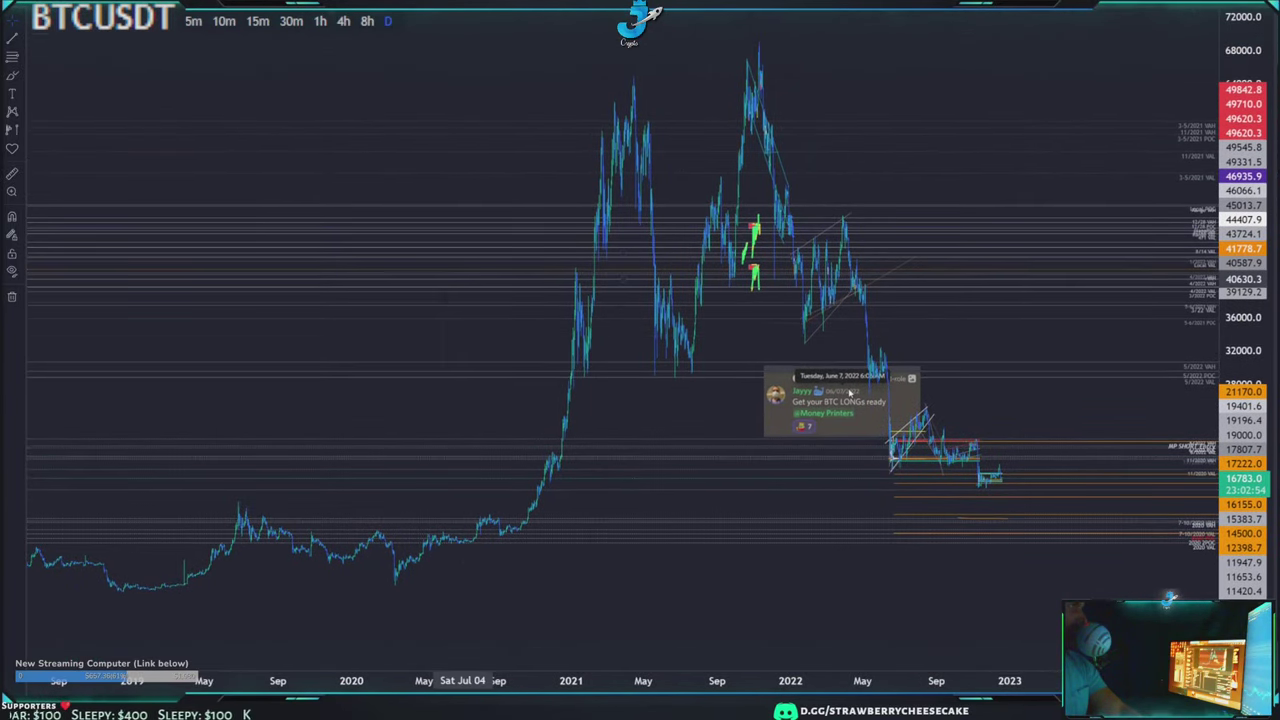
left_click_drag(453, 111, 484, 141)
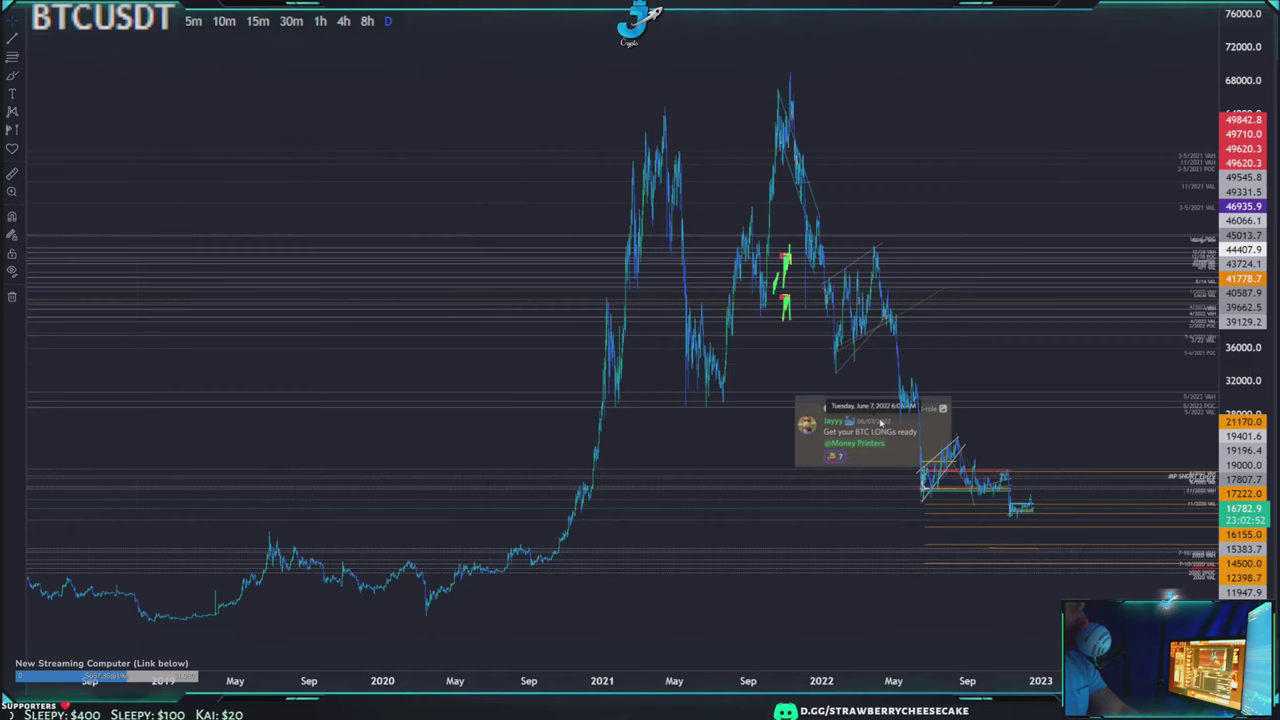